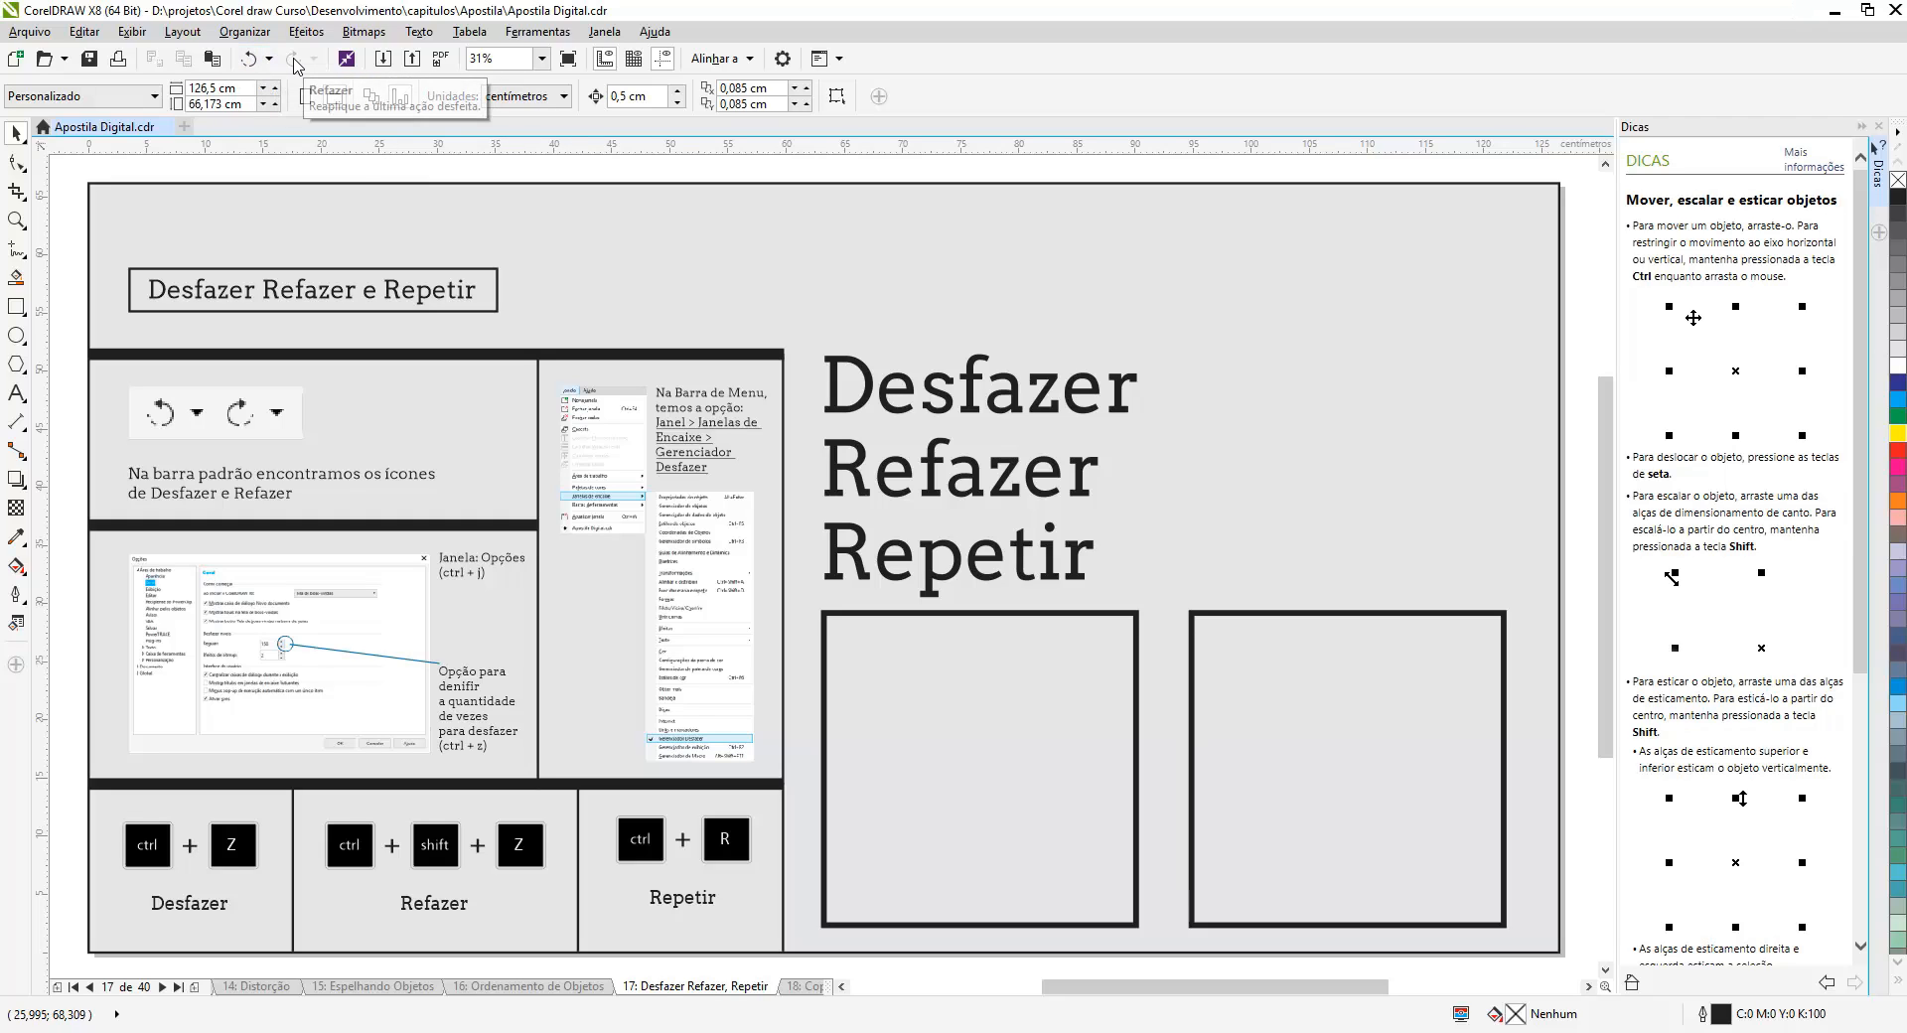
- Move the 'Desfazer' text slightly to the right
{"action": "left_click", "coordinate": [269, 60]}
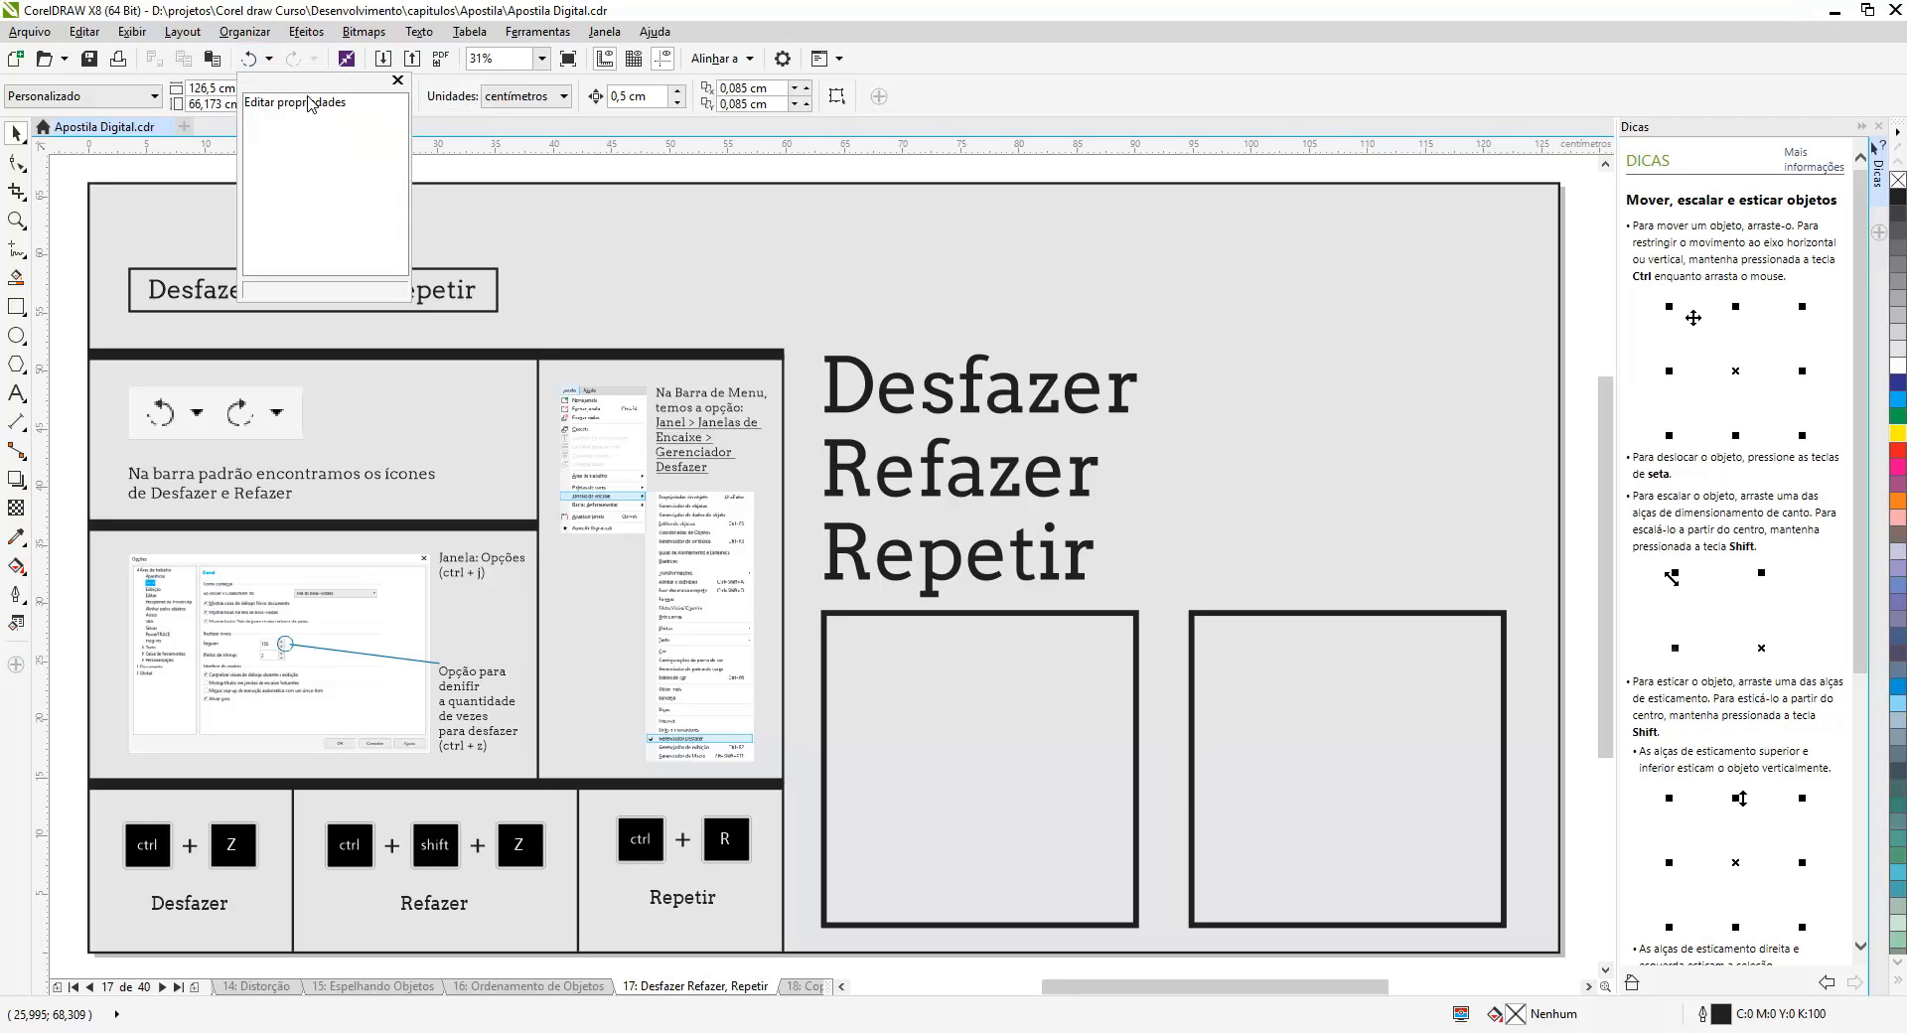
{"action": "left_click", "coordinate": [511, 182]}
{"action": "left_click", "coordinate": [862, 376]}
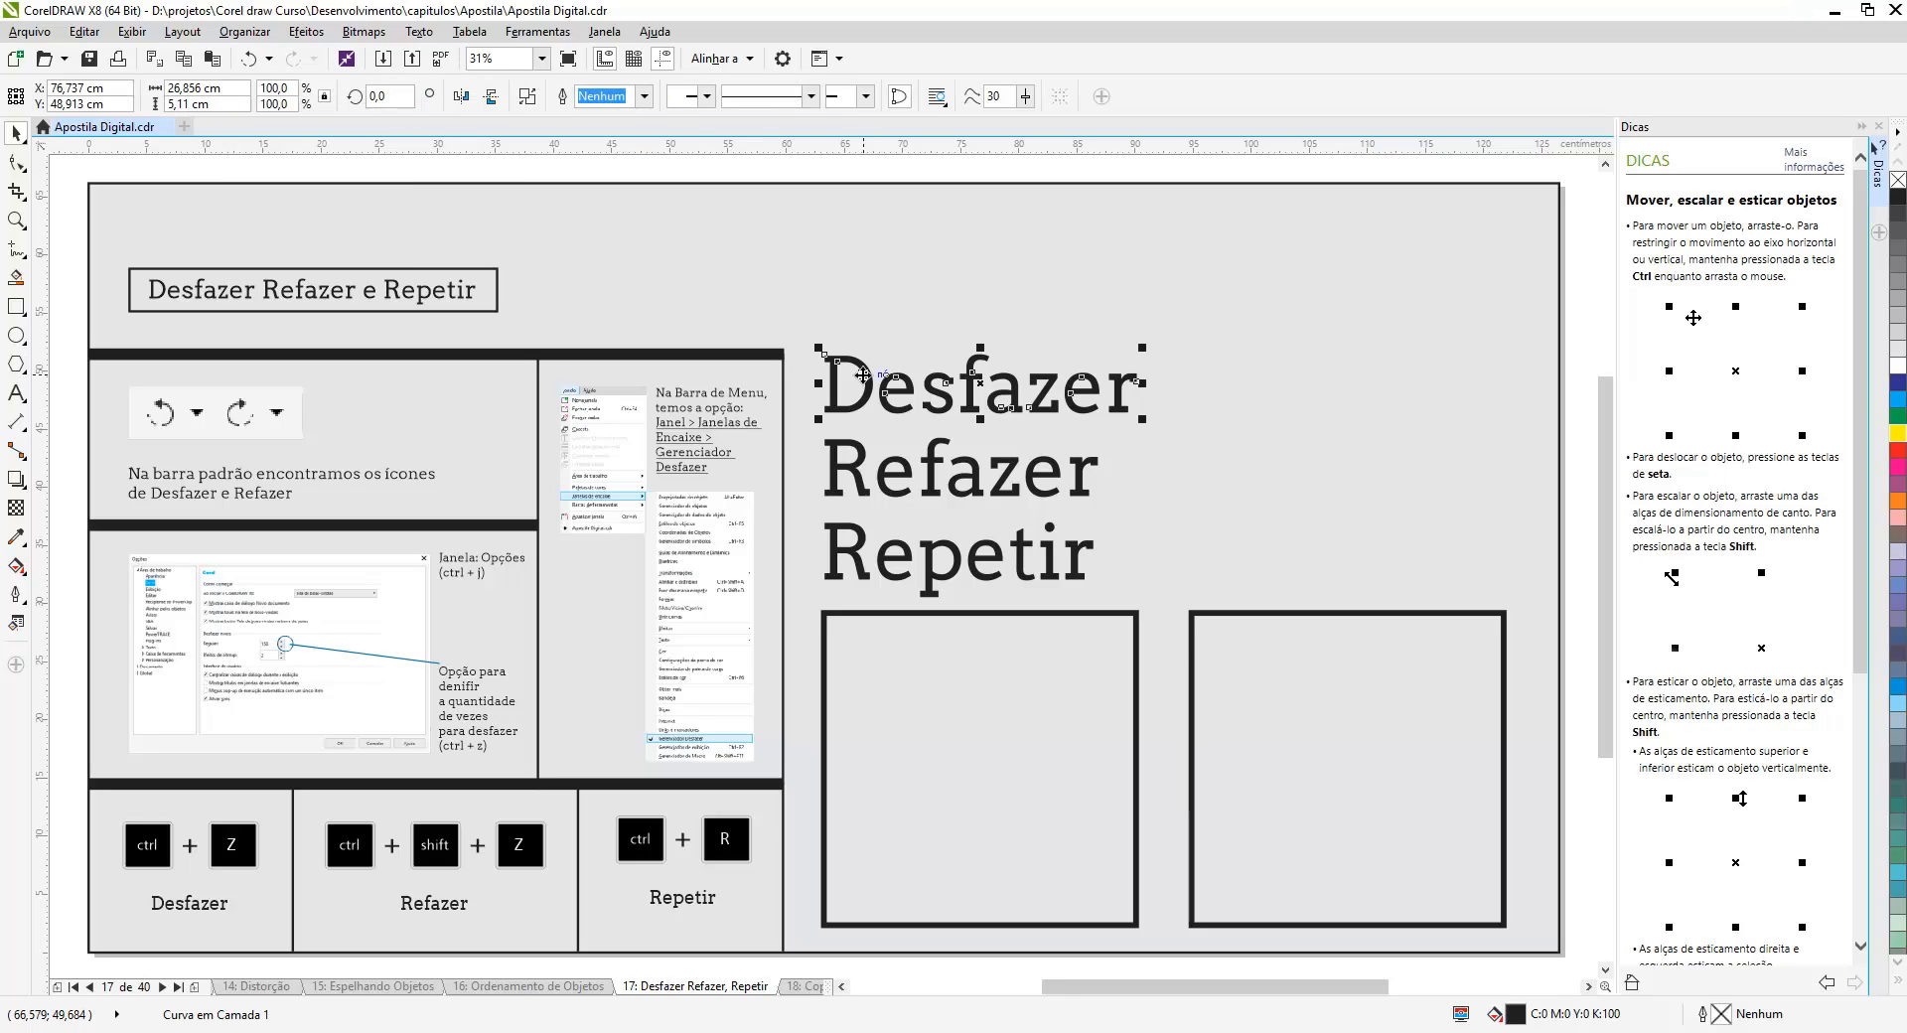
{"action": "left_click_drag", "start_coordinate": [862, 375], "coordinate": [867, 380]}
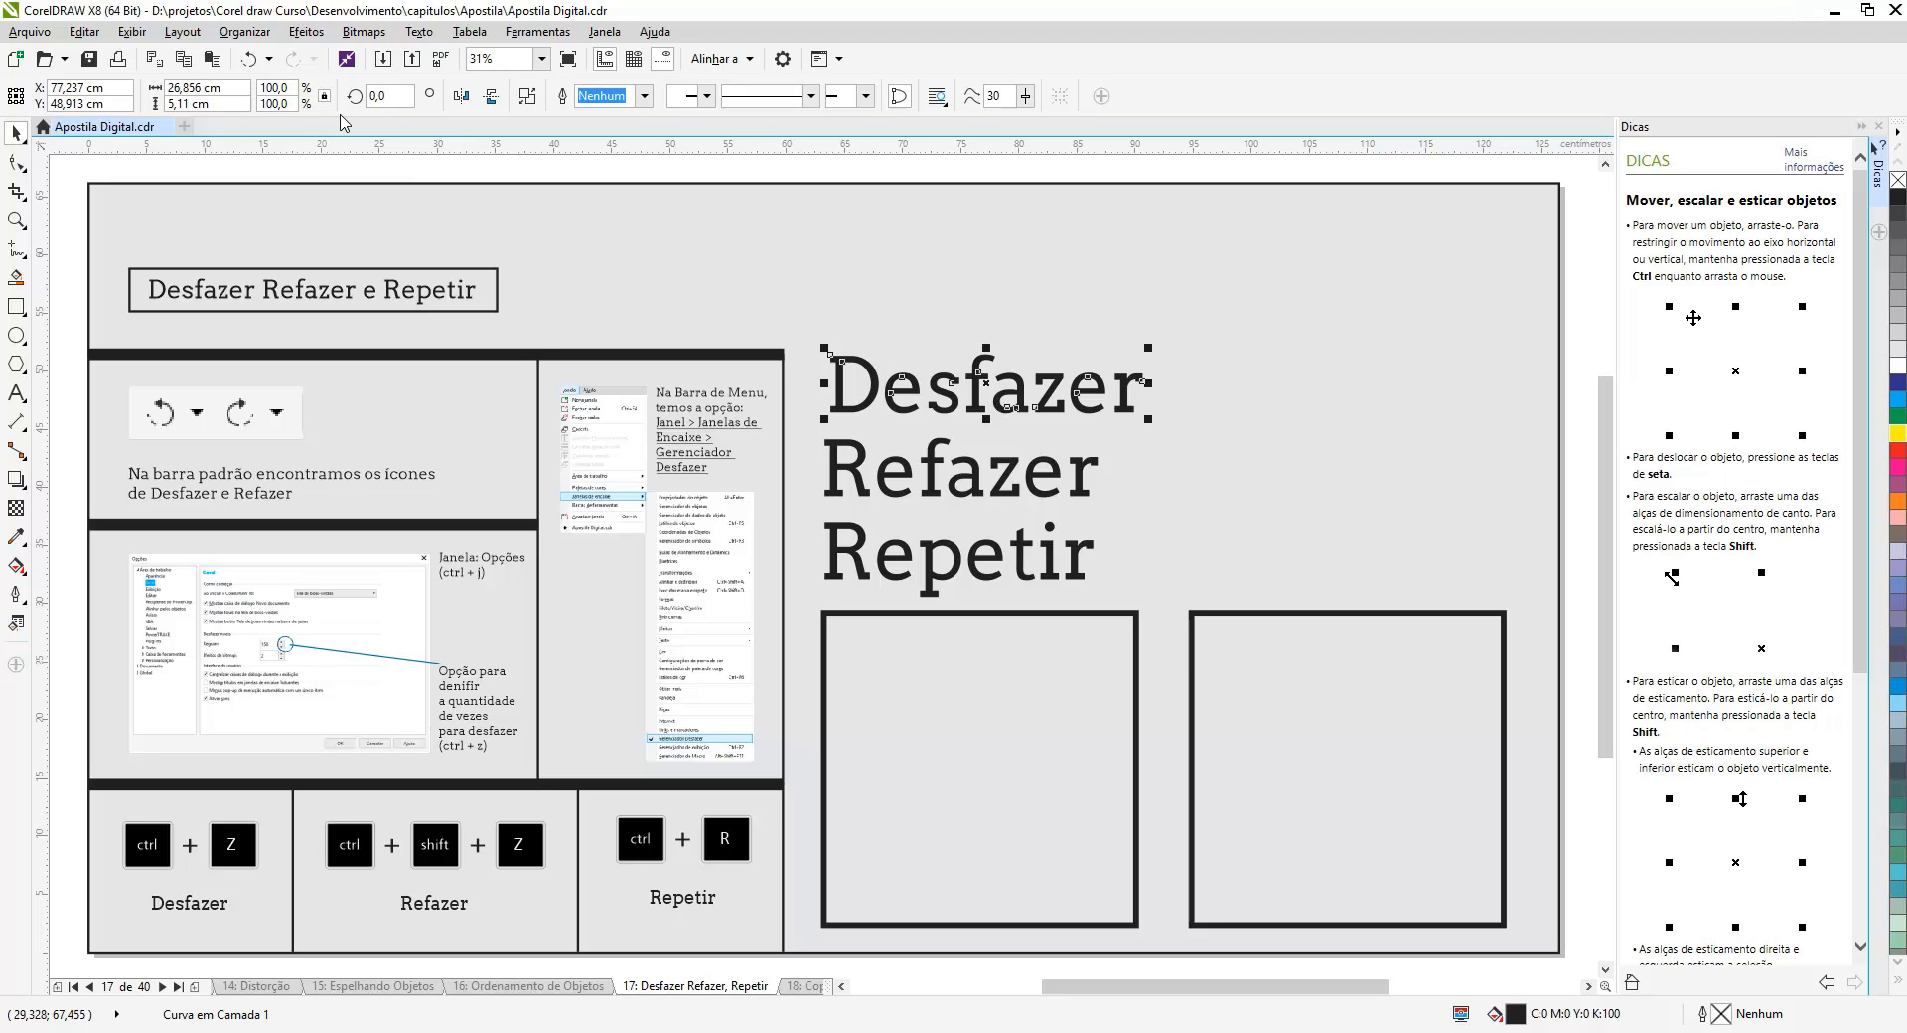
- Fill the 'Desfazer' text with blue
{"action": "left_click", "coordinate": [270, 59]}
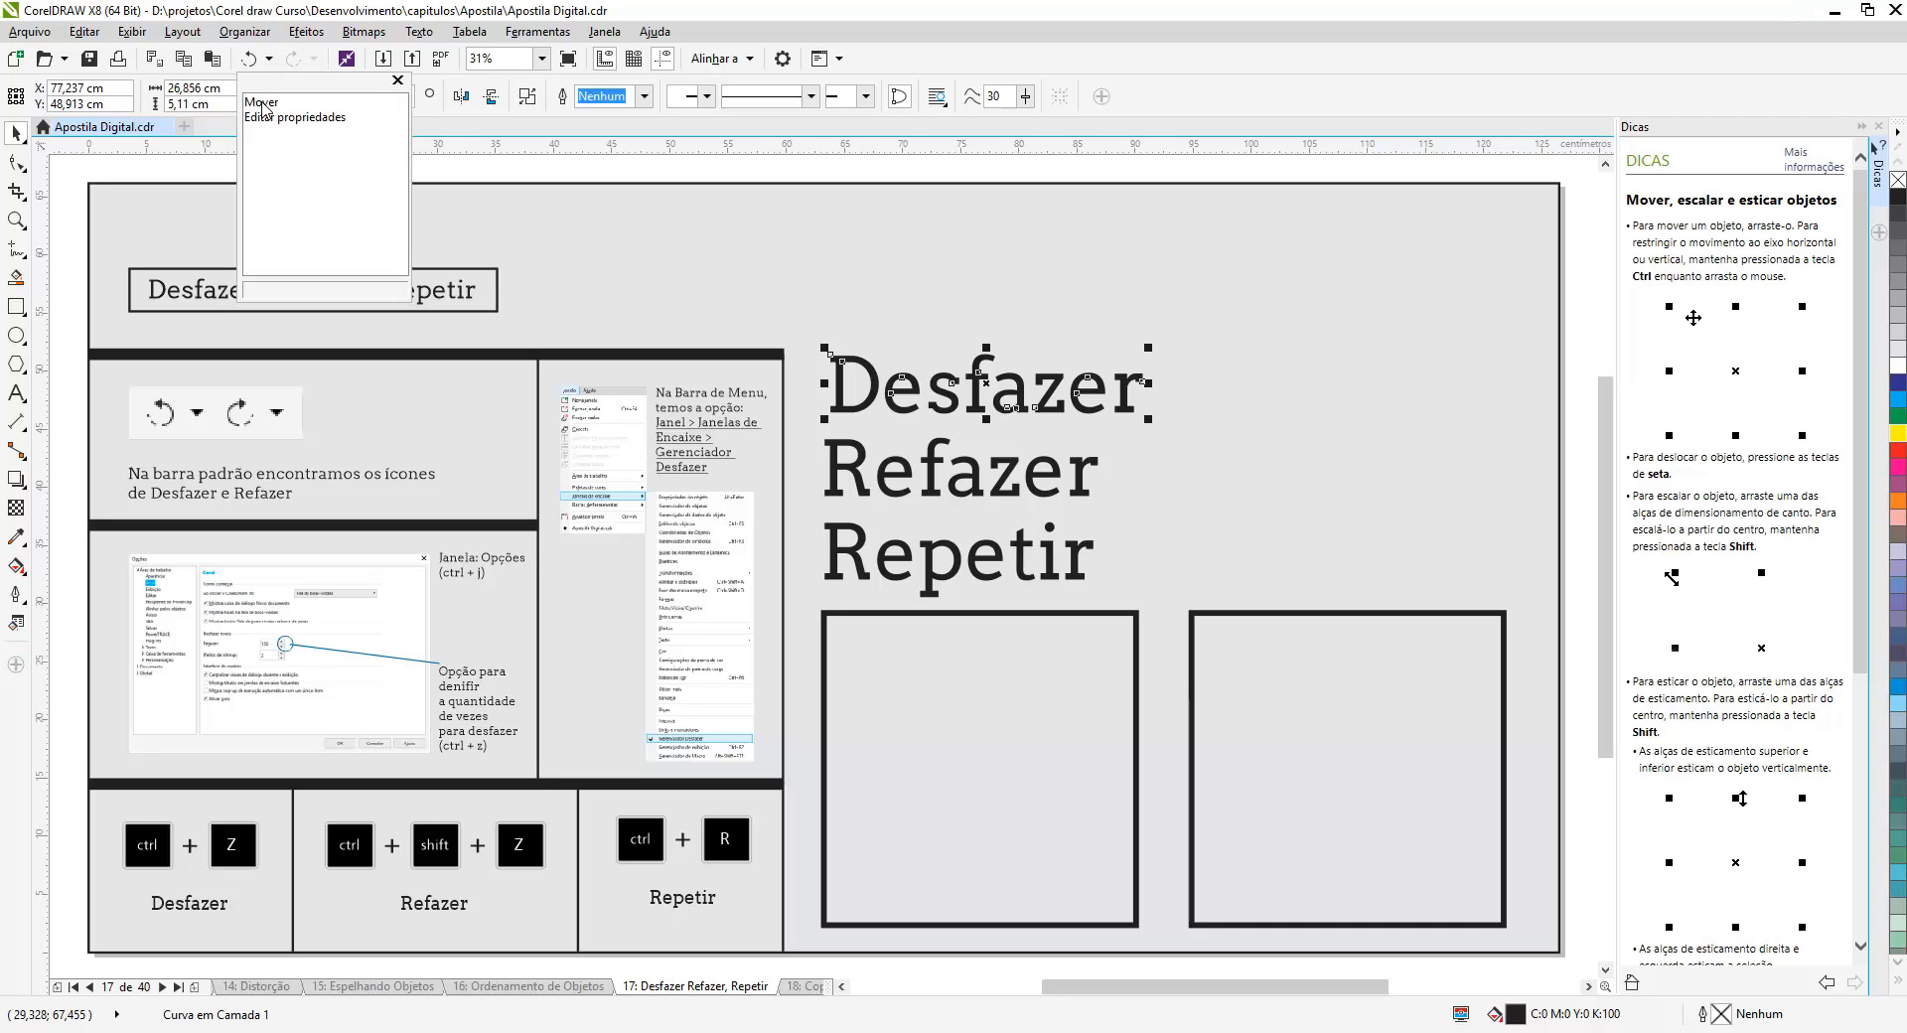
{"action": "left_click", "coordinate": [825, 237]}
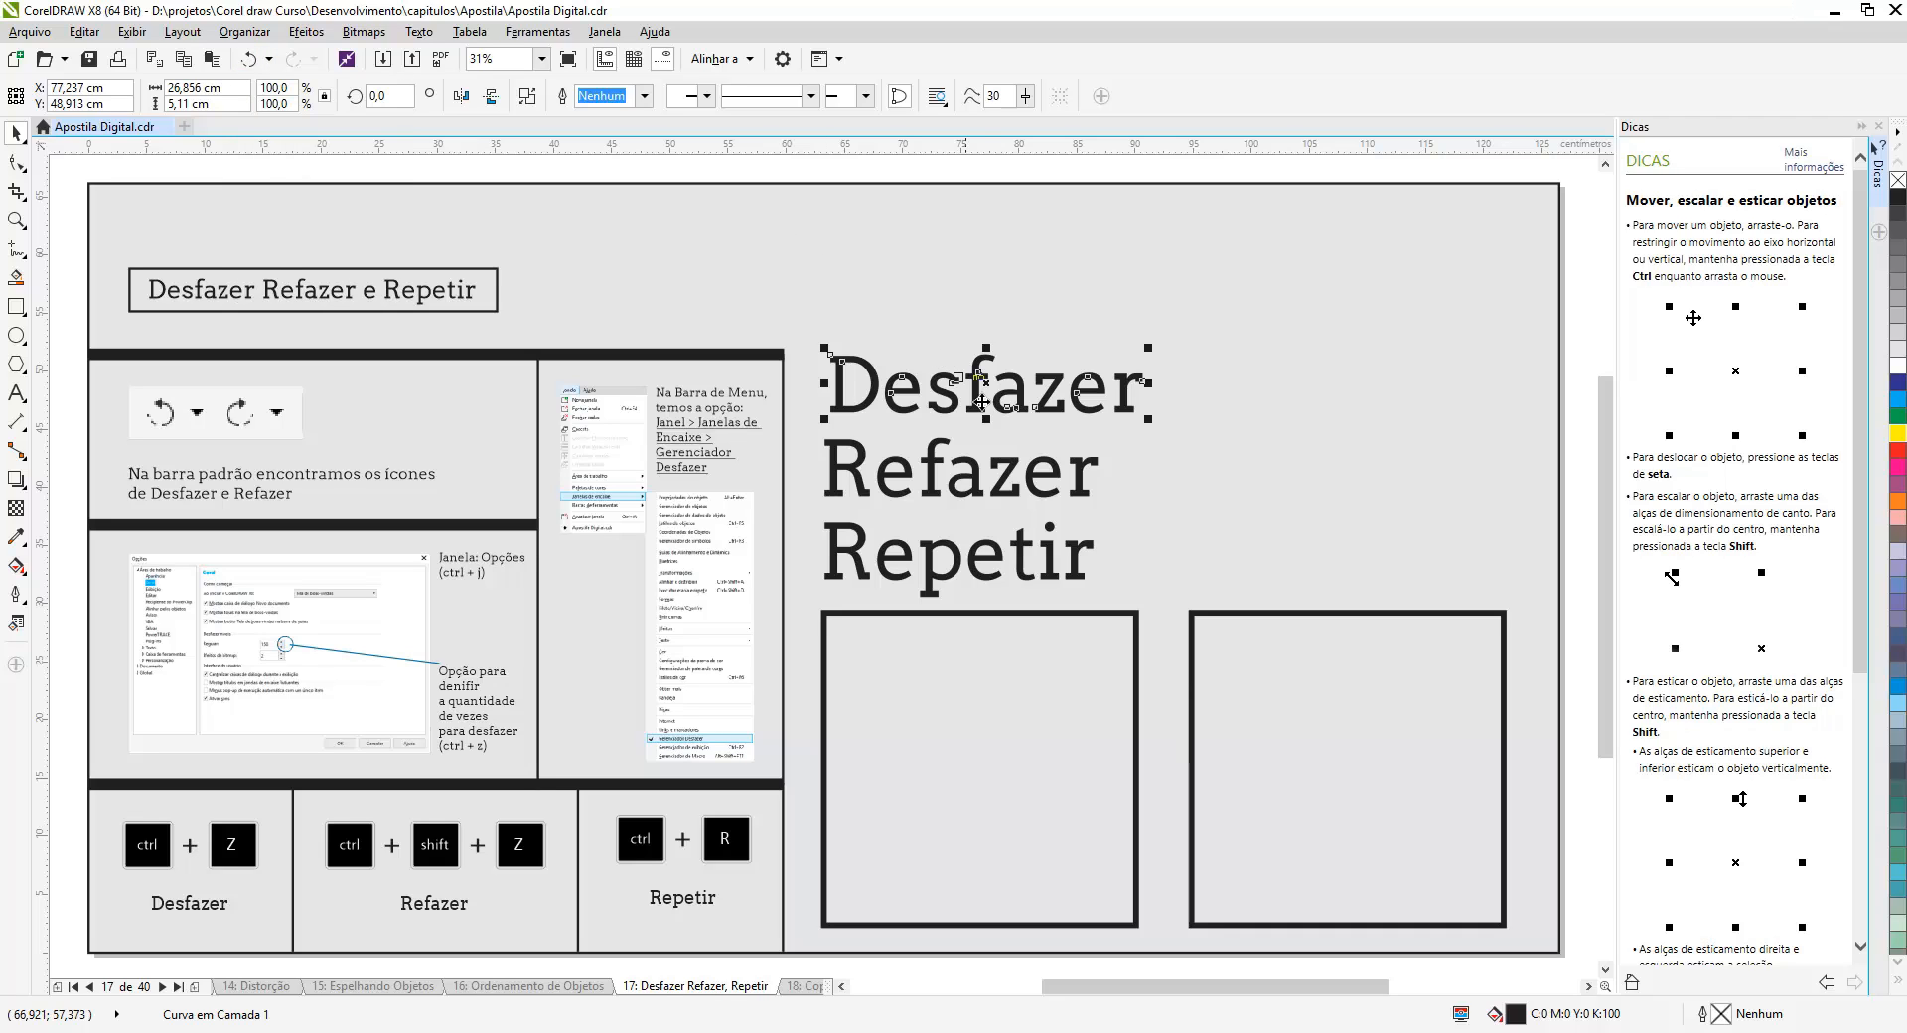
{"action": "left_click", "coordinate": [1897, 398]}
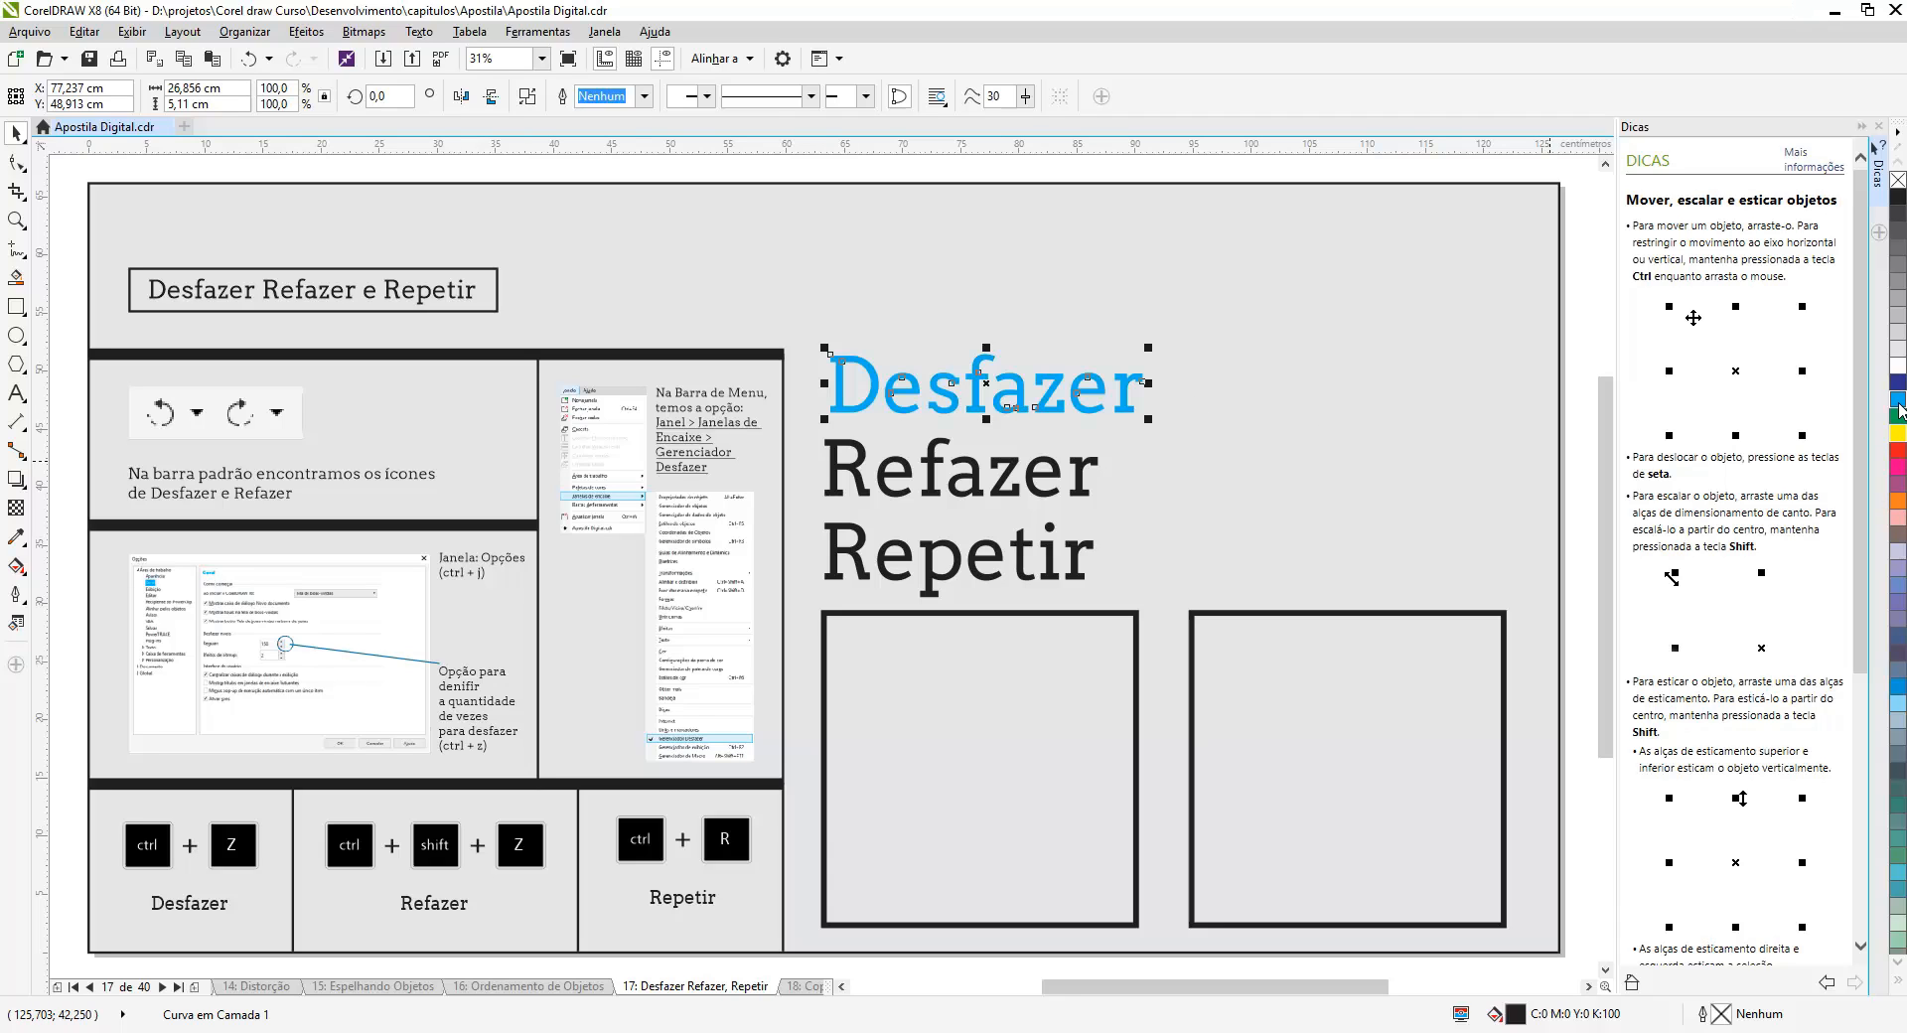
- Fill the 'Refazer' text with green and move it to the right
{"action": "left_click", "coordinate": [1083, 477]}
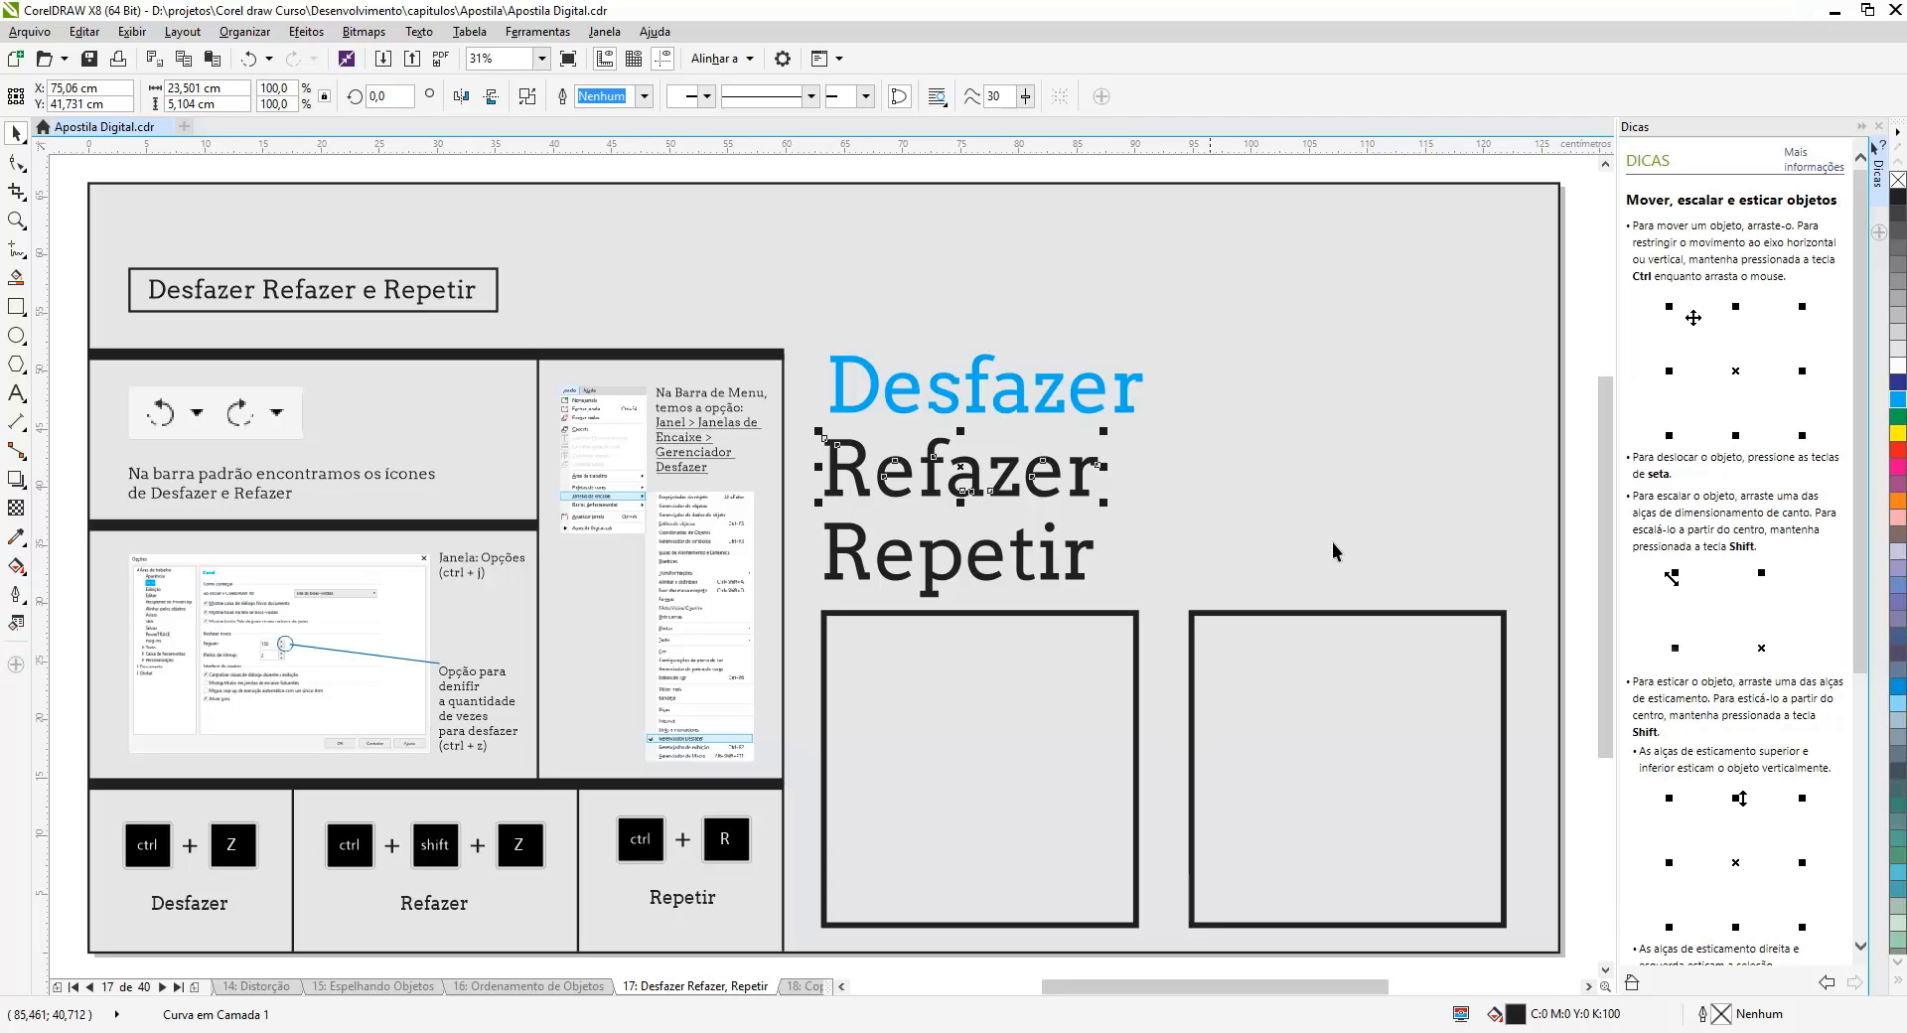
{"action": "left_click", "coordinate": [1897, 417]}
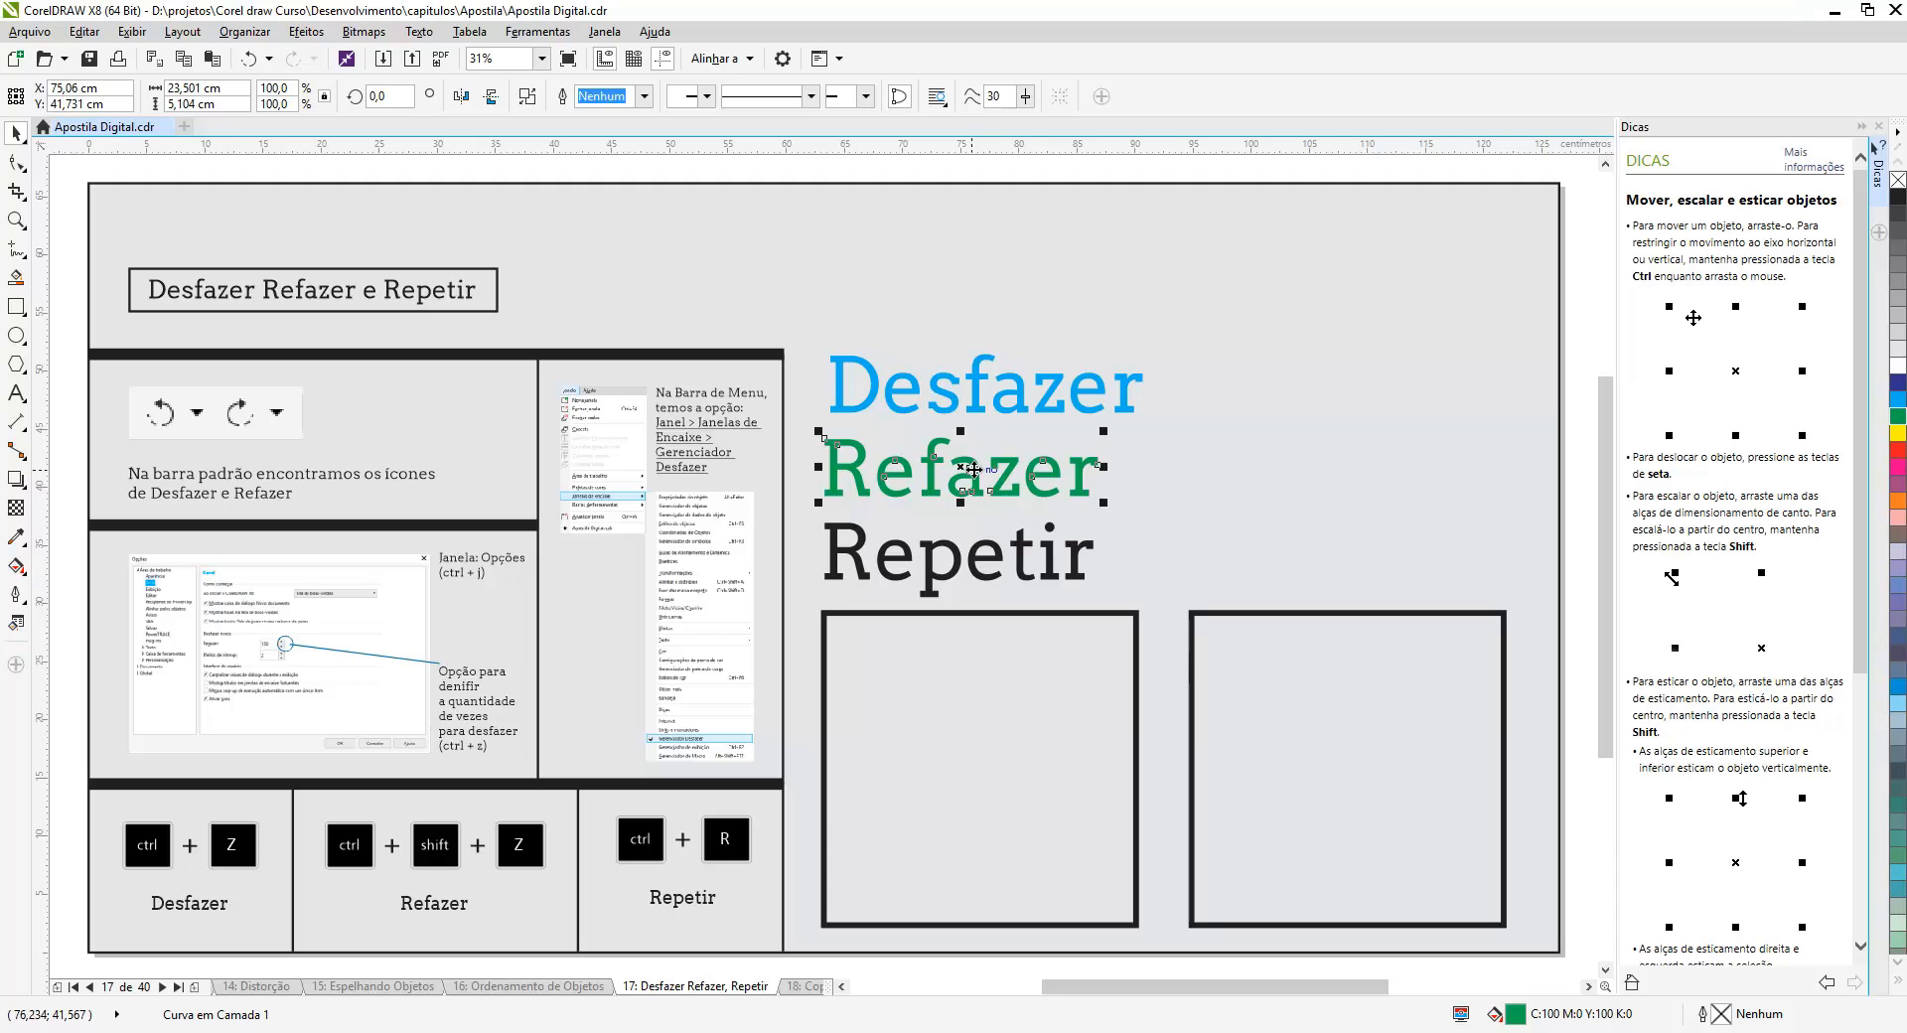
{"action": "left_click_drag", "start_coordinate": [961, 469], "coordinate": [1098, 472]}
- Fill the 'Repetir' text with yellow and rotate it about 15° clockwise
{"action": "left_click", "coordinate": [1072, 558]}
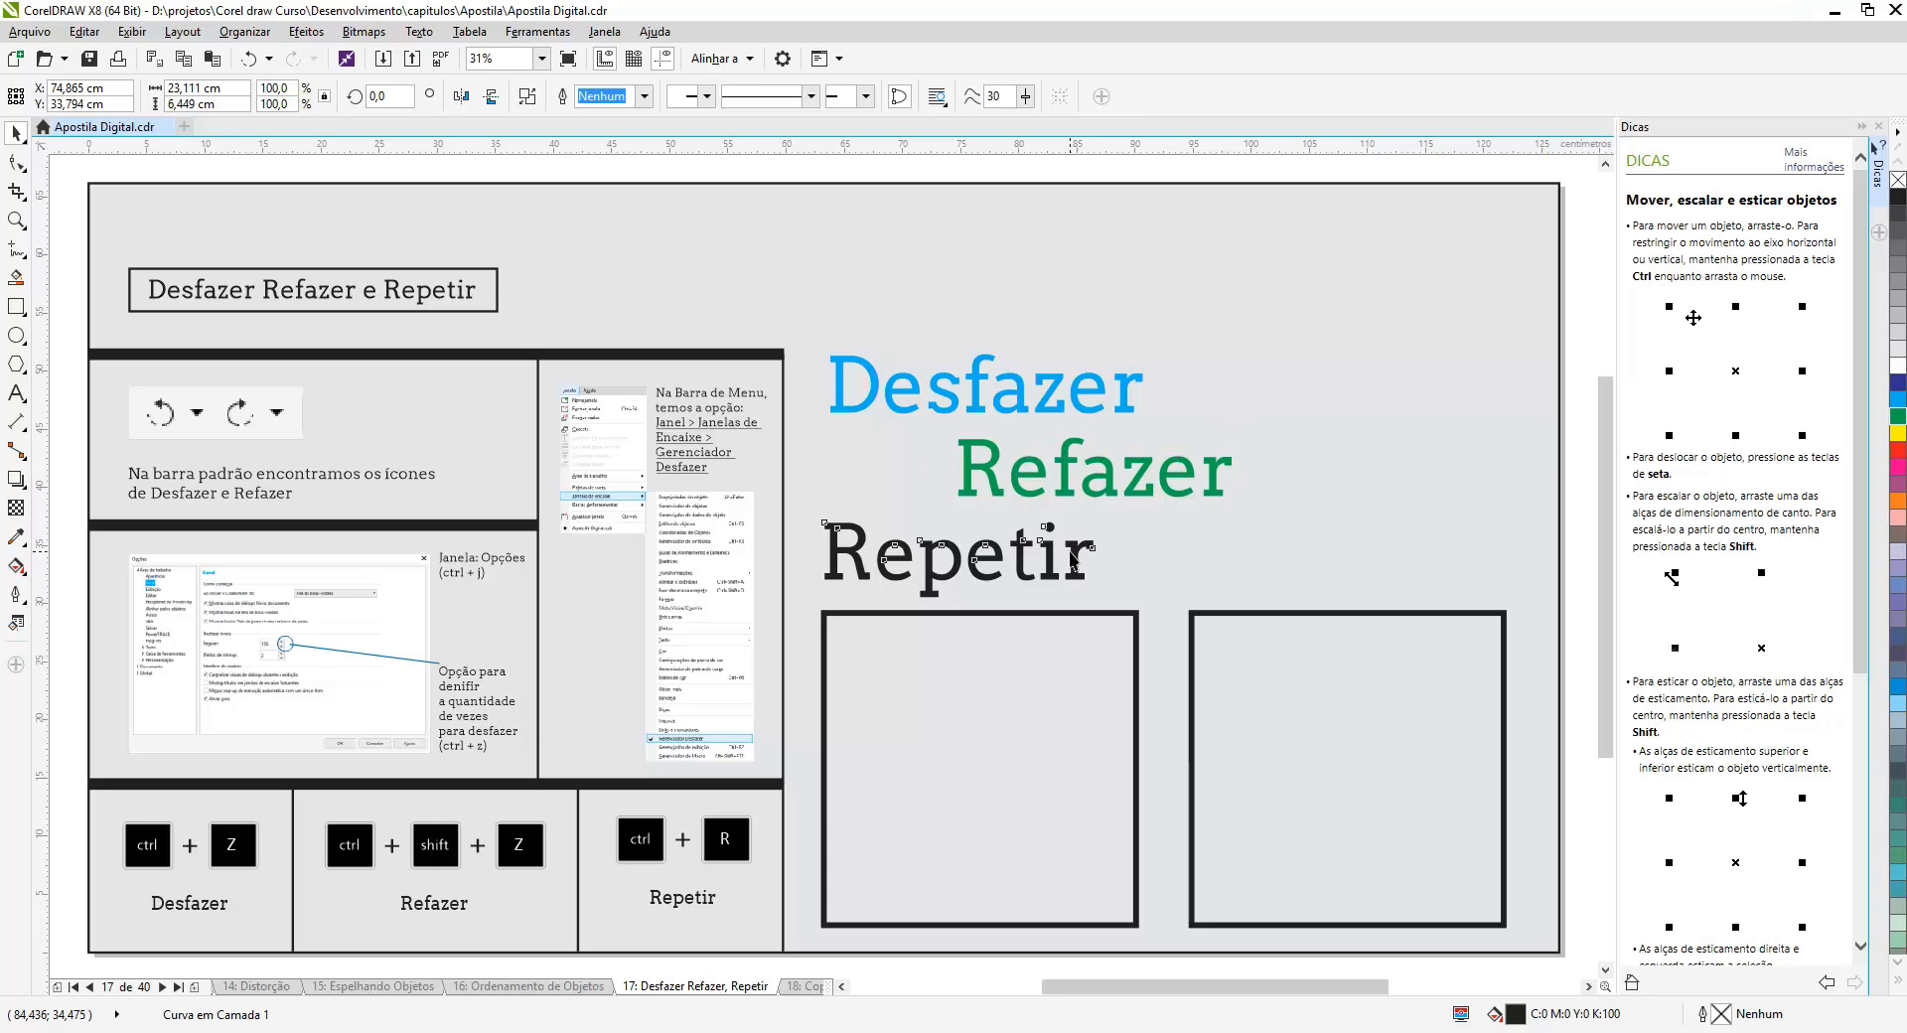
{"action": "left_click", "coordinate": [1897, 434]}
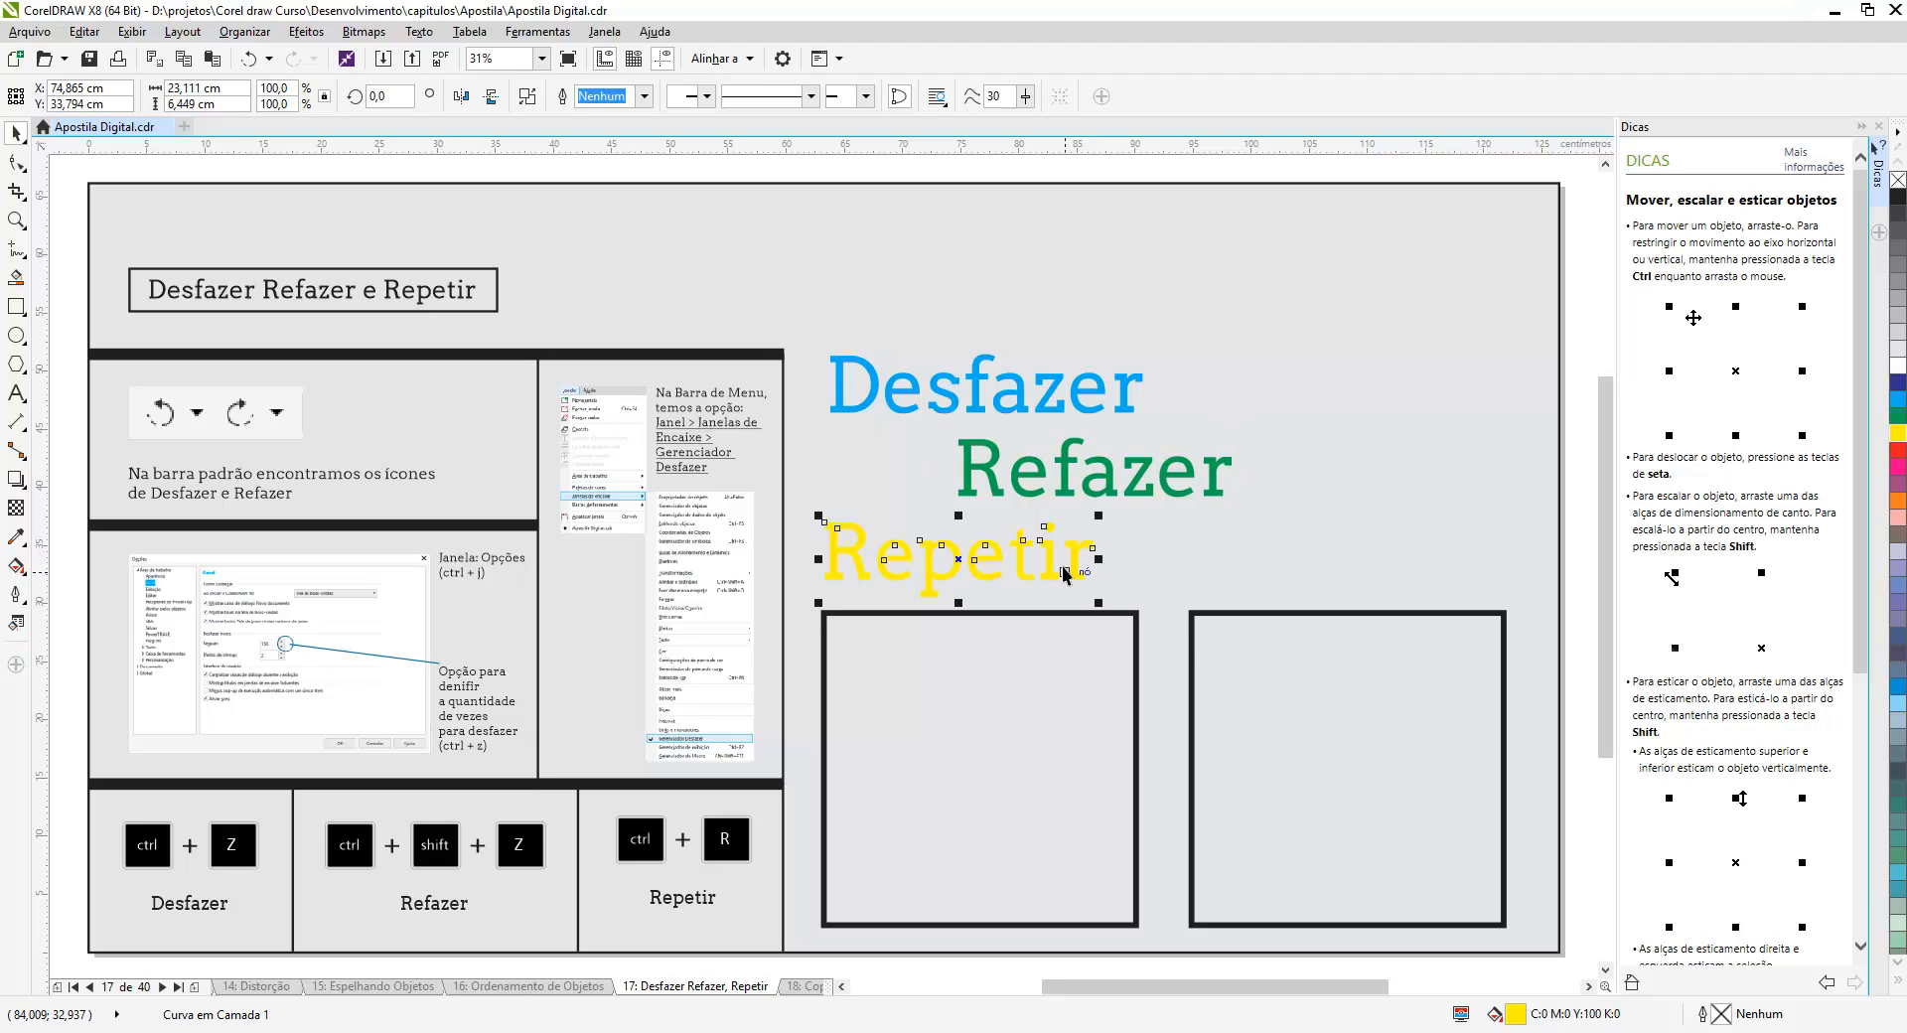
{"action": "left_click", "coordinate": [1086, 554]}
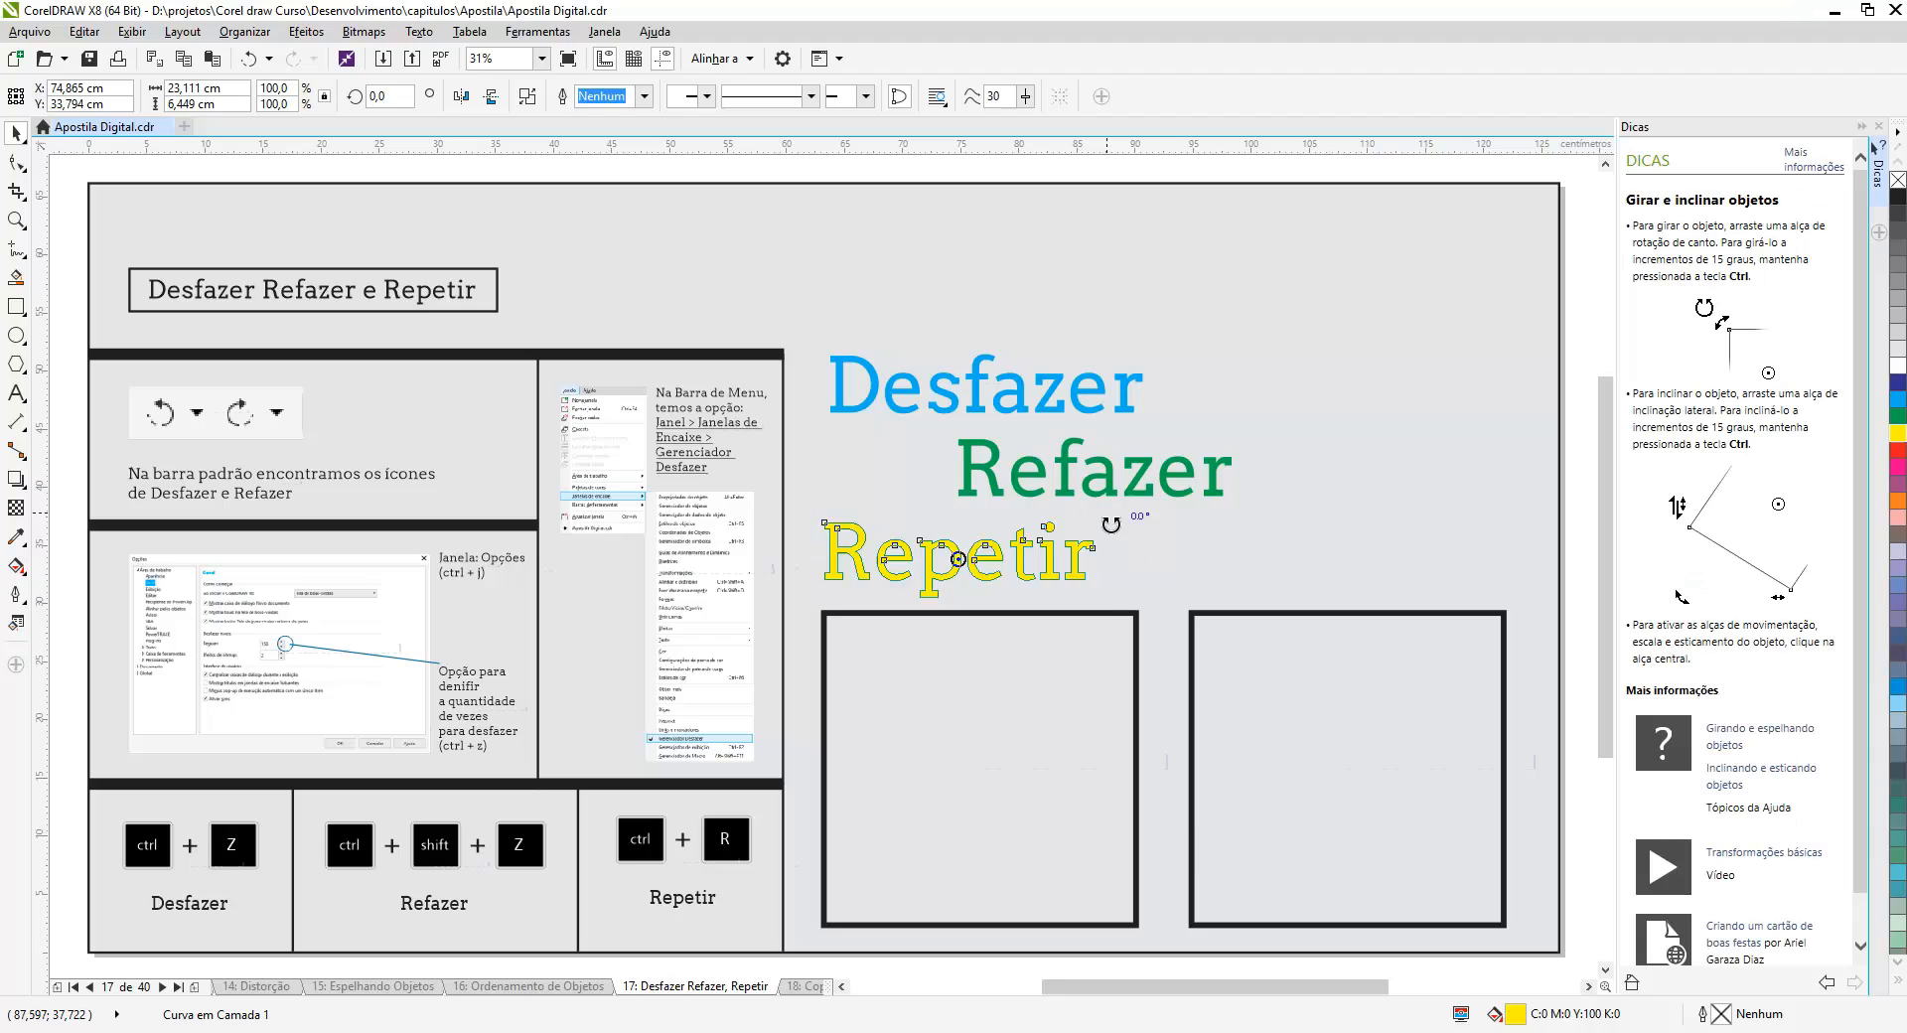
{"action": "left_click_drag", "start_coordinate": [1110, 523], "coordinate": [1138, 558]}
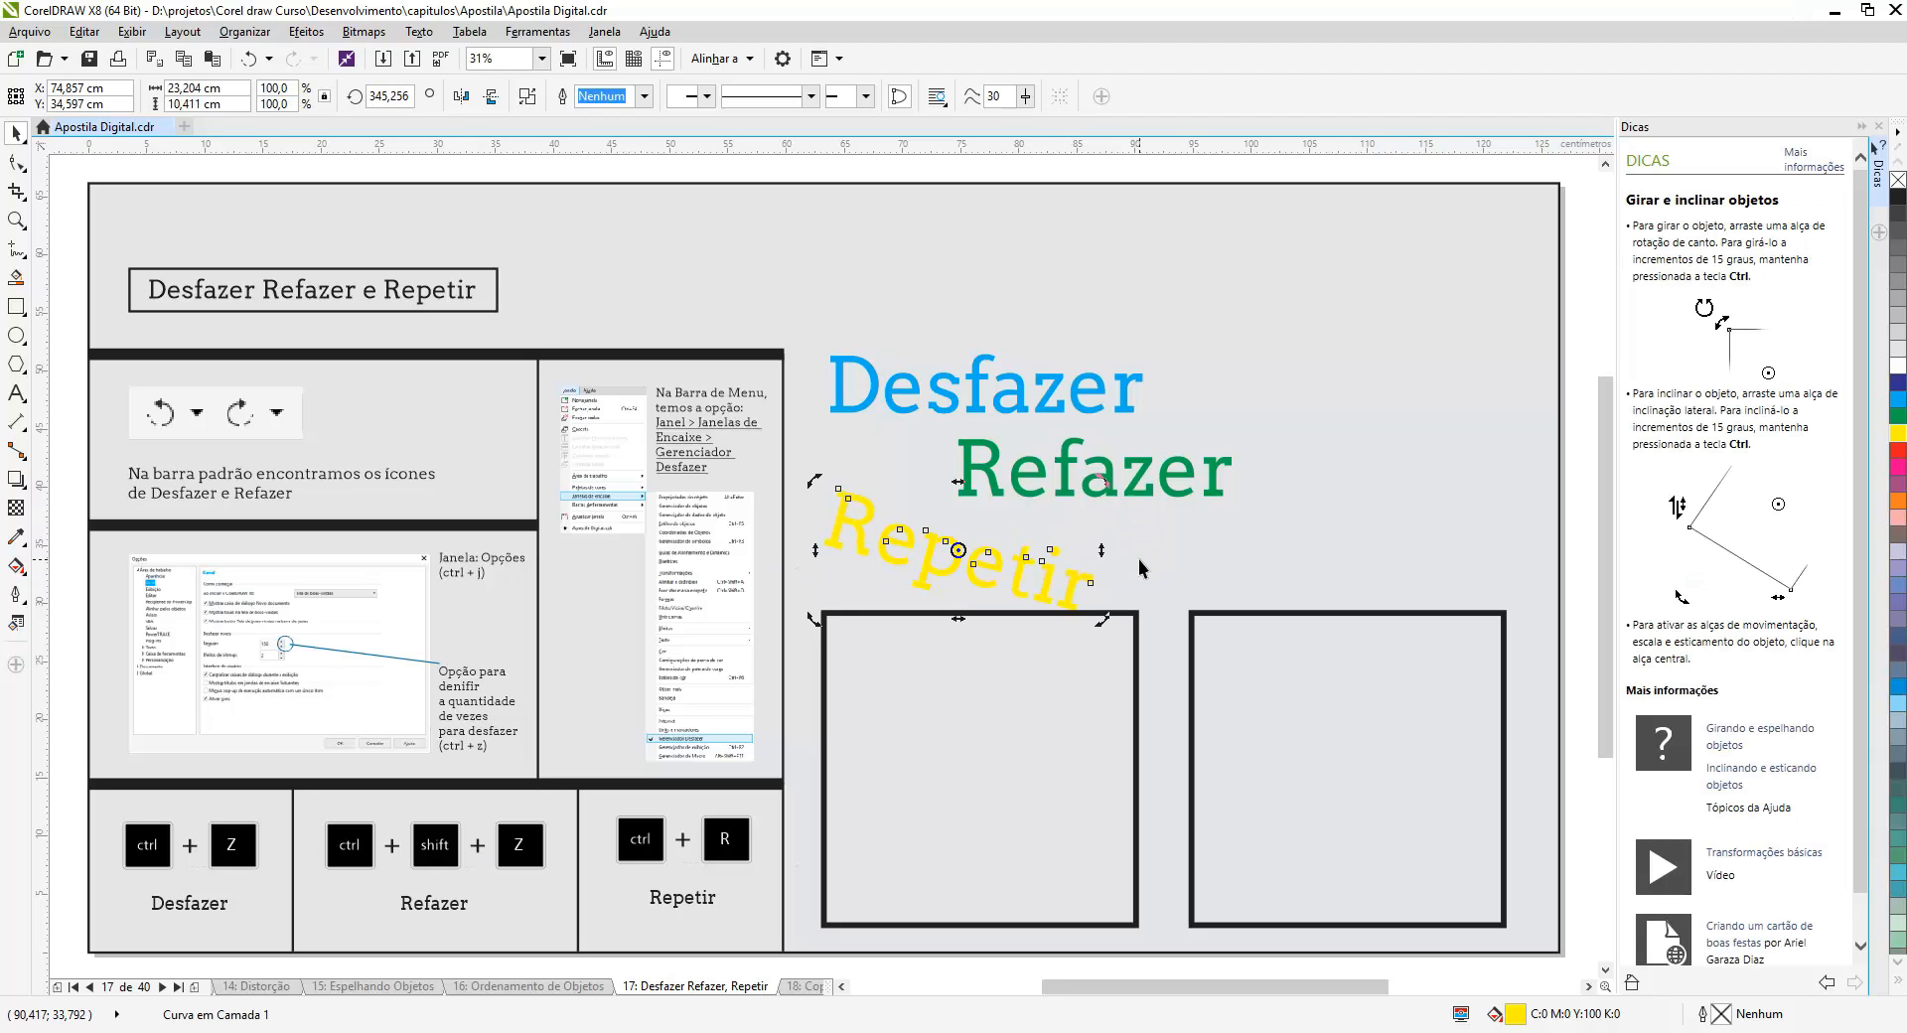
{"action": "left_click", "coordinate": [741, 306]}
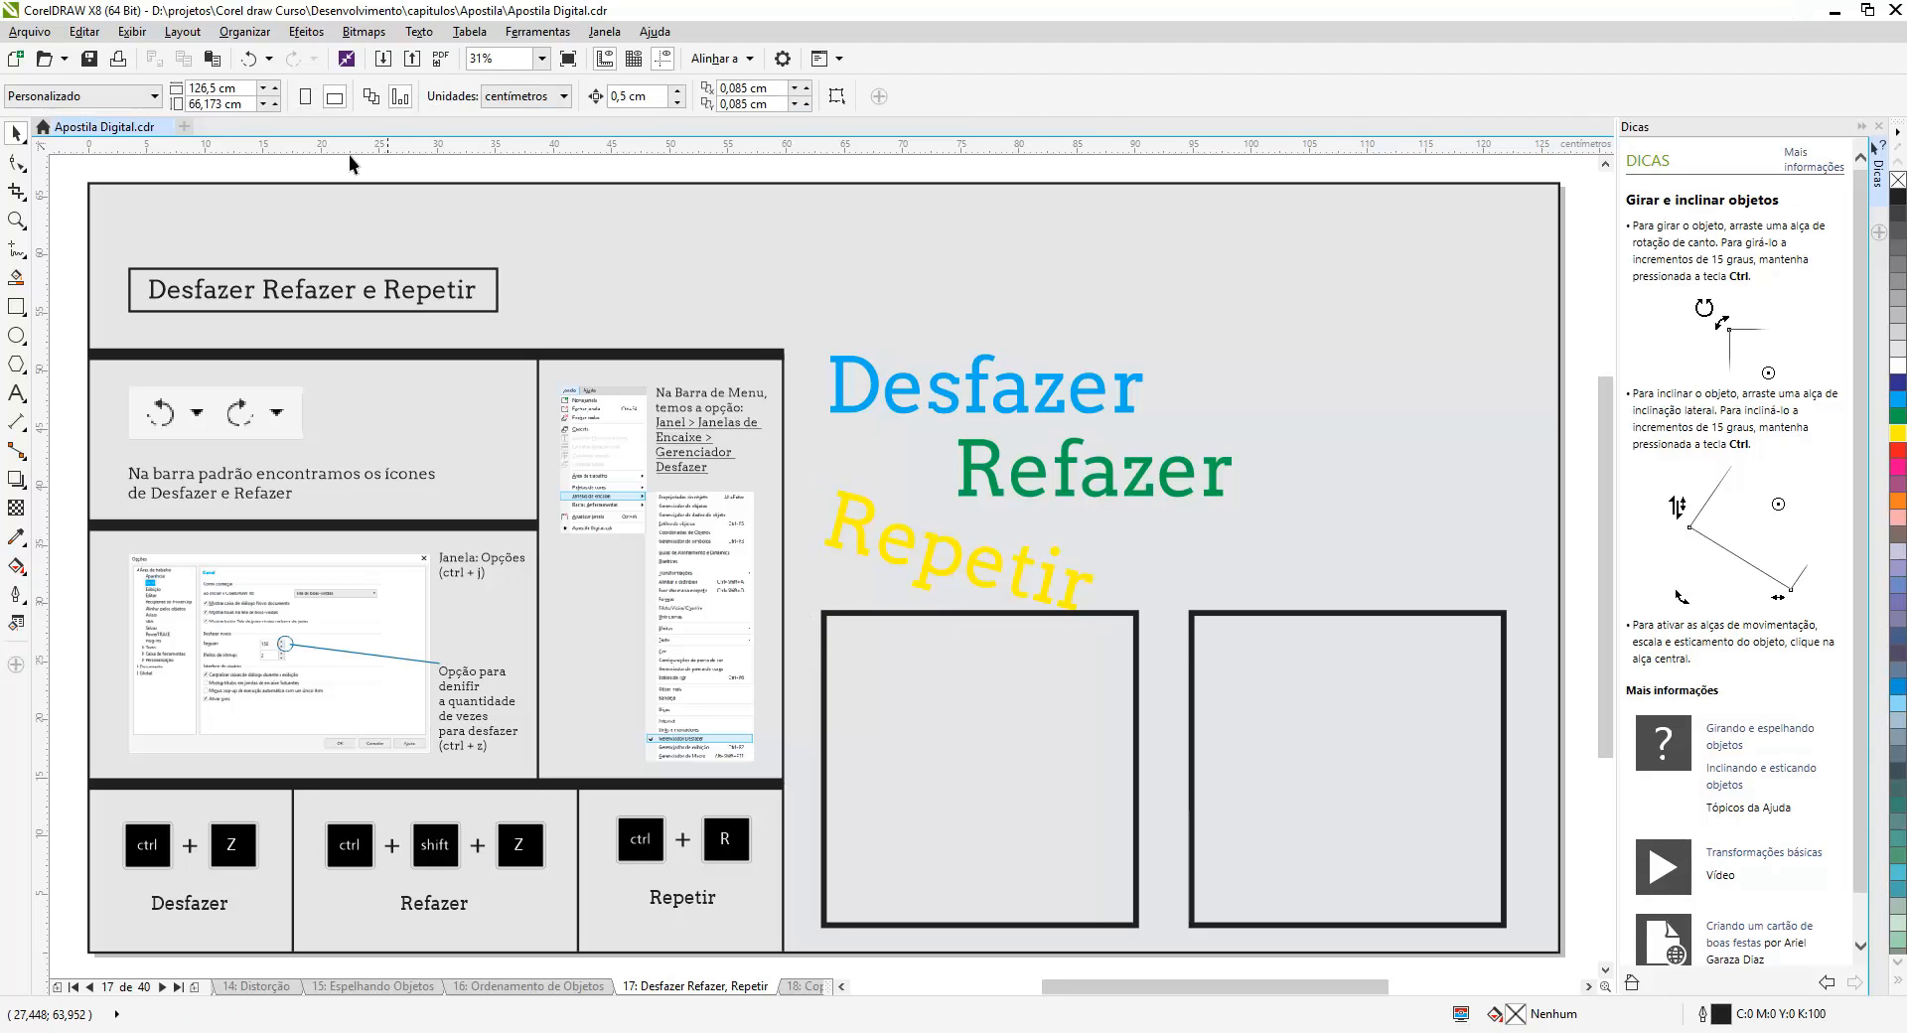
- Undo every action back to the 'Refazer' fill from the undo history list
{"action": "left_click", "coordinate": [269, 58]}
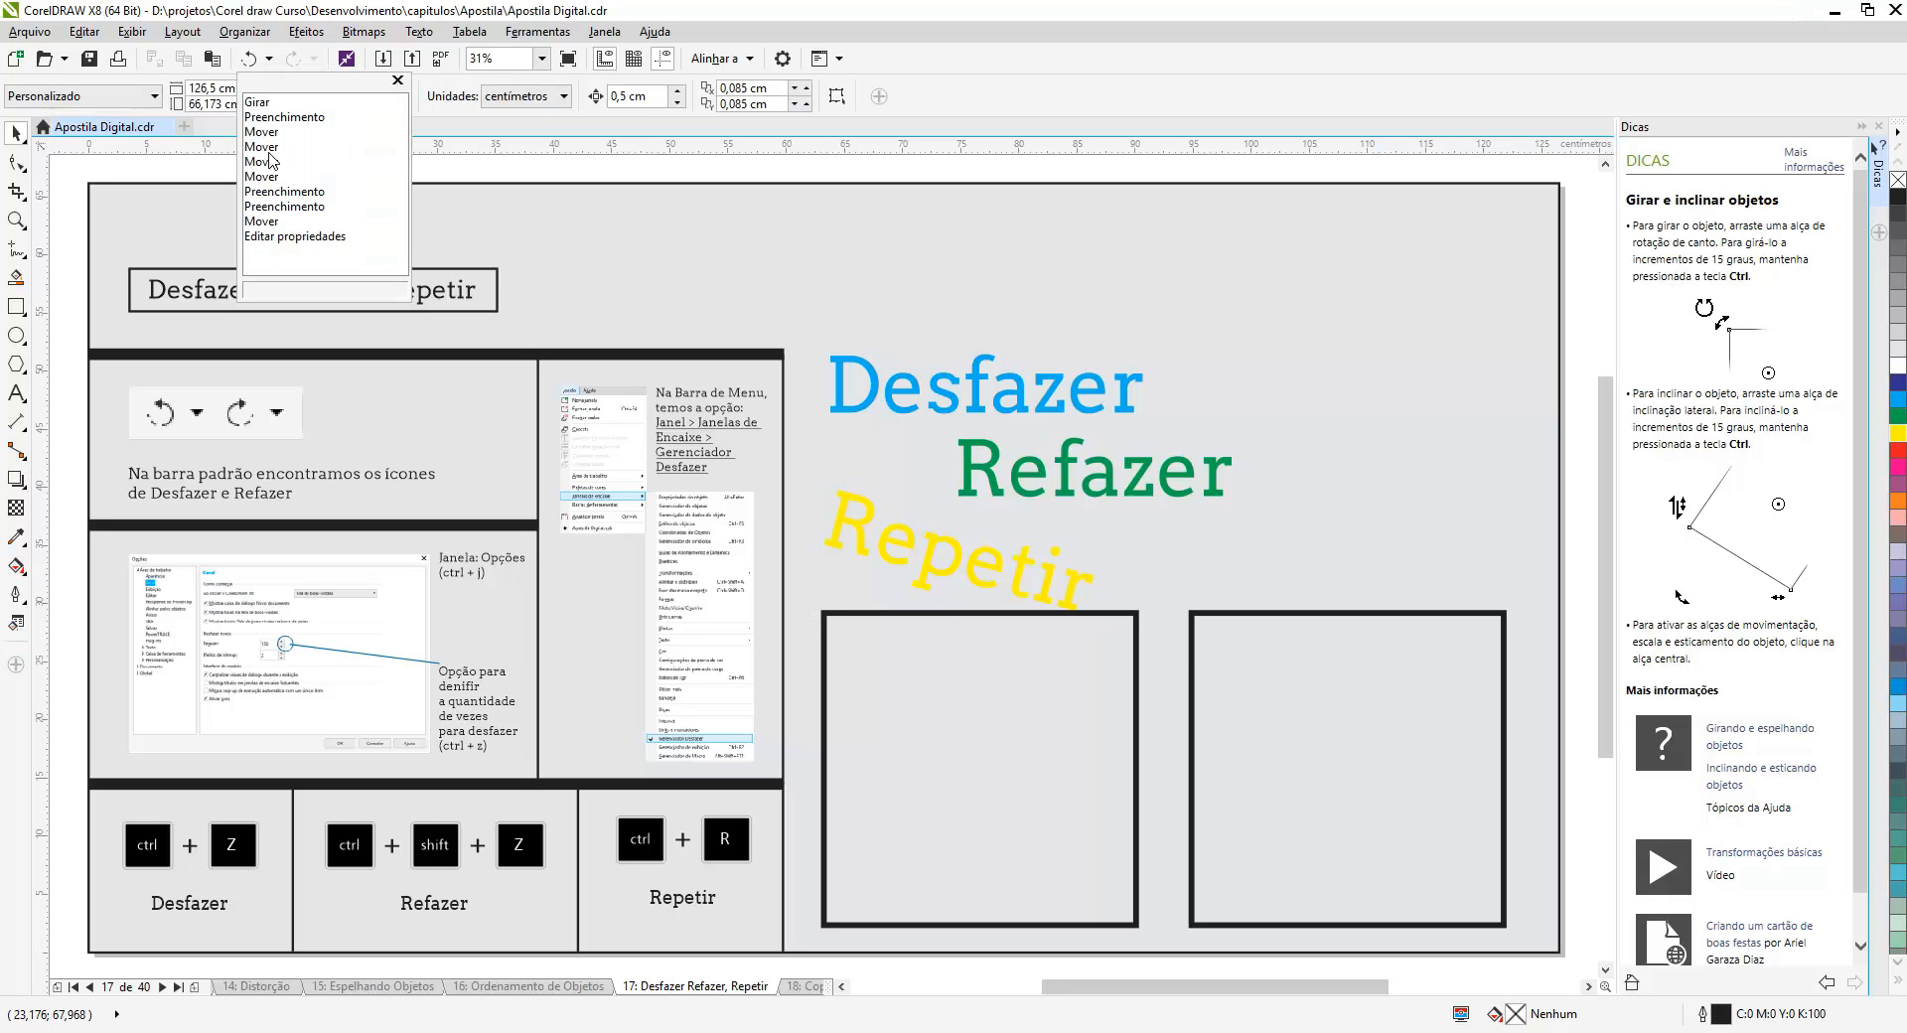
{"action": "left_click", "coordinate": [267, 194]}
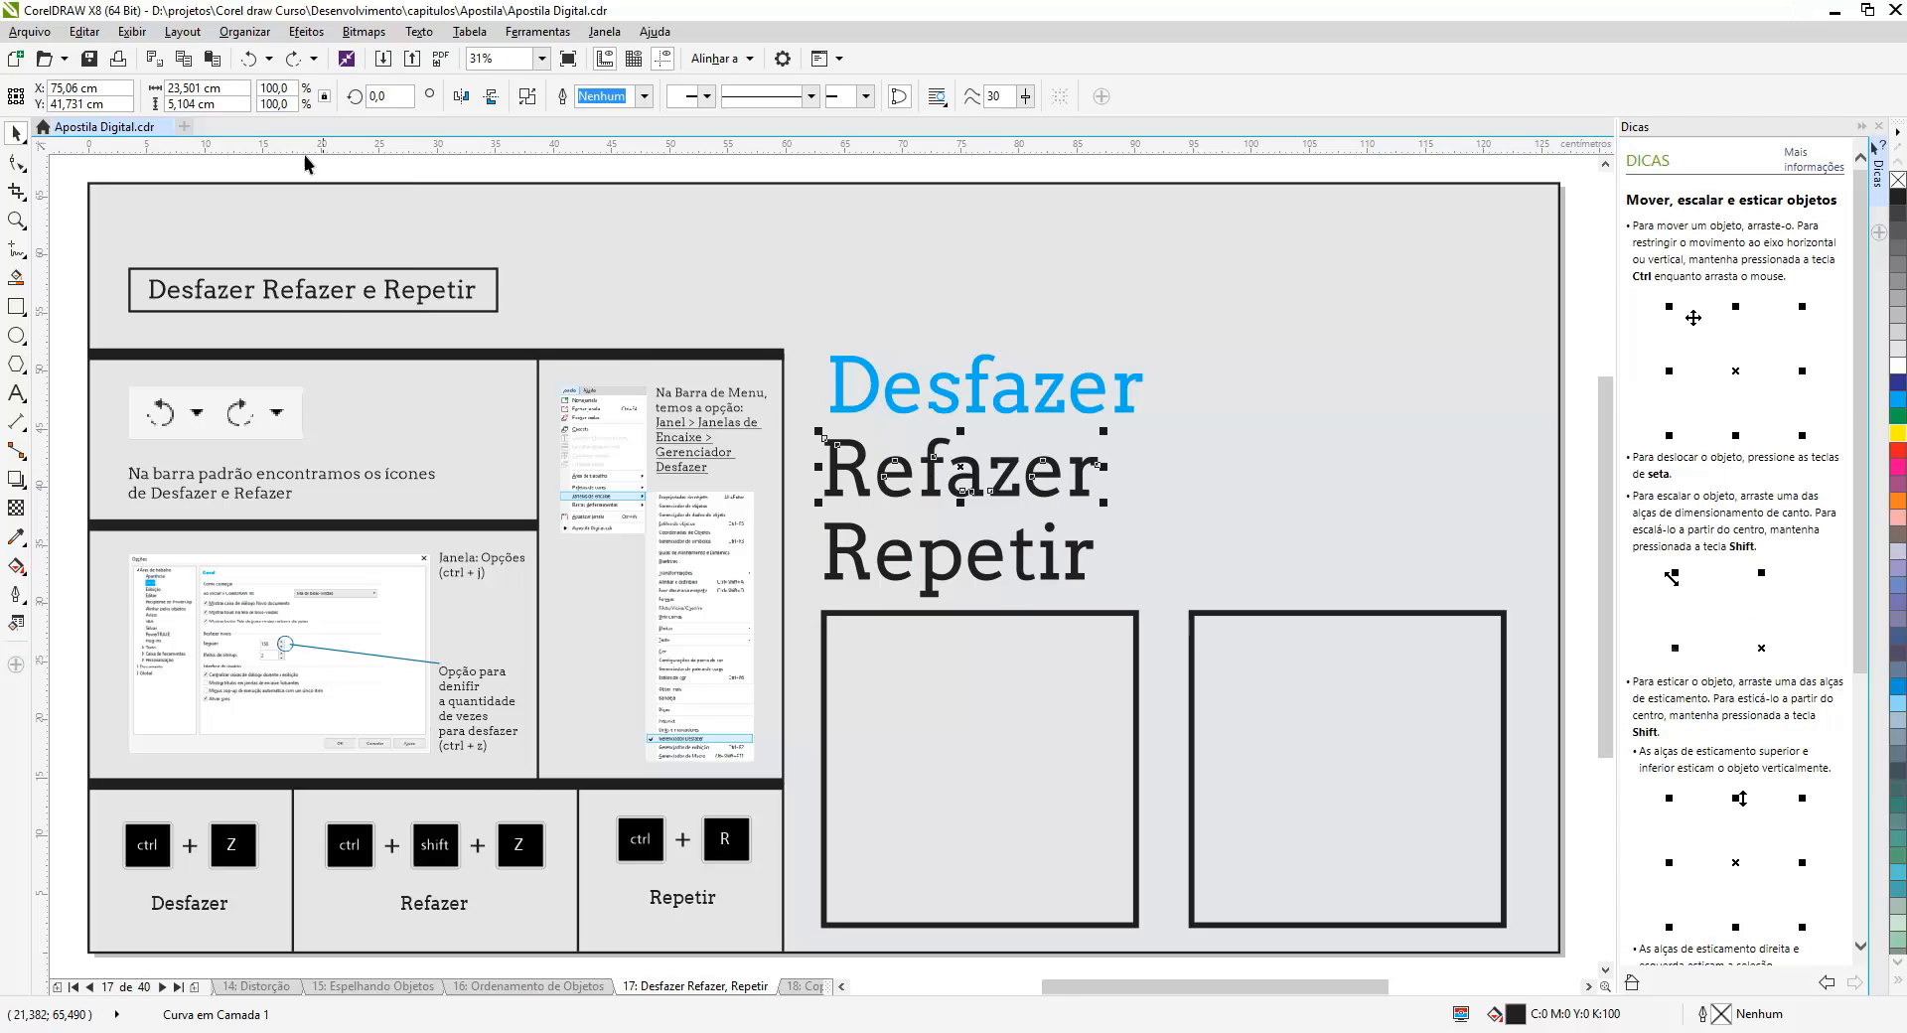
- Redo the undone actions one by one, then all remaining ones through the 'Repetir' rotation
{"action": "left_click", "coordinate": [314, 59]}
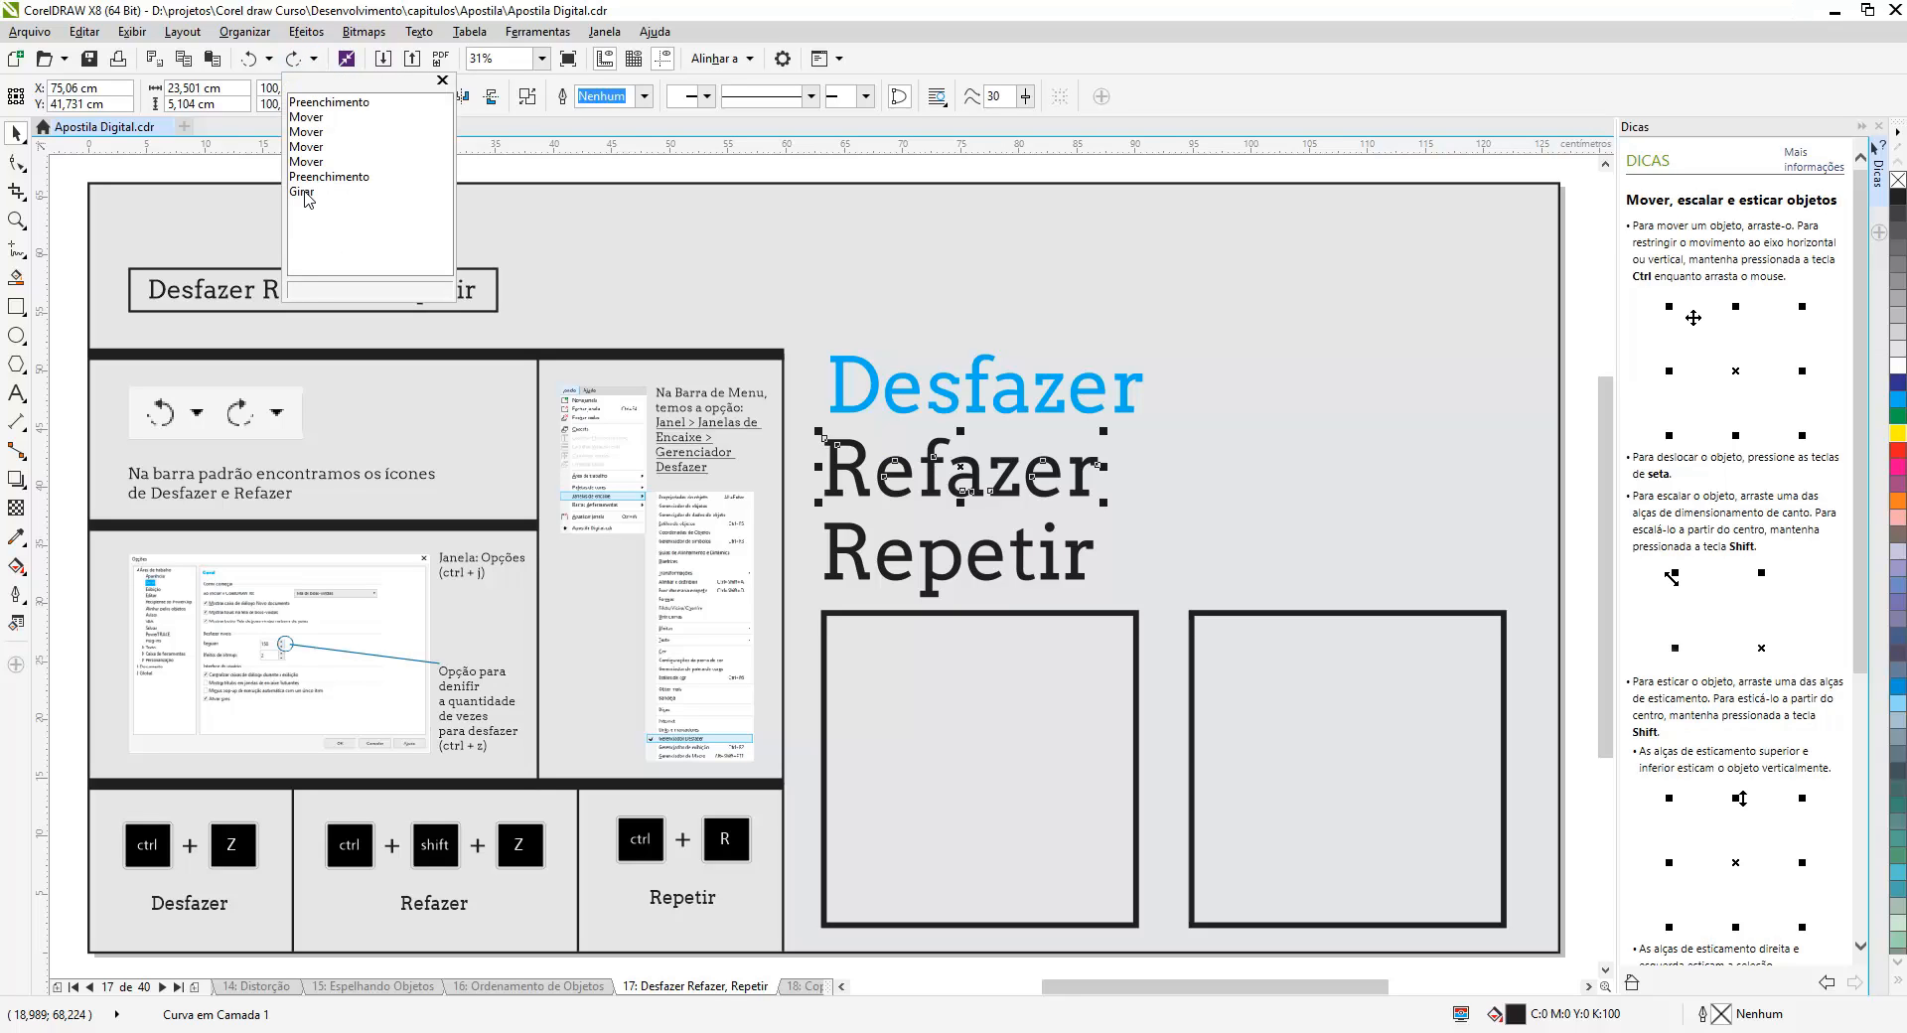
{"action": "left_click", "coordinate": [305, 102]}
{"action": "left_click", "coordinate": [314, 59]}
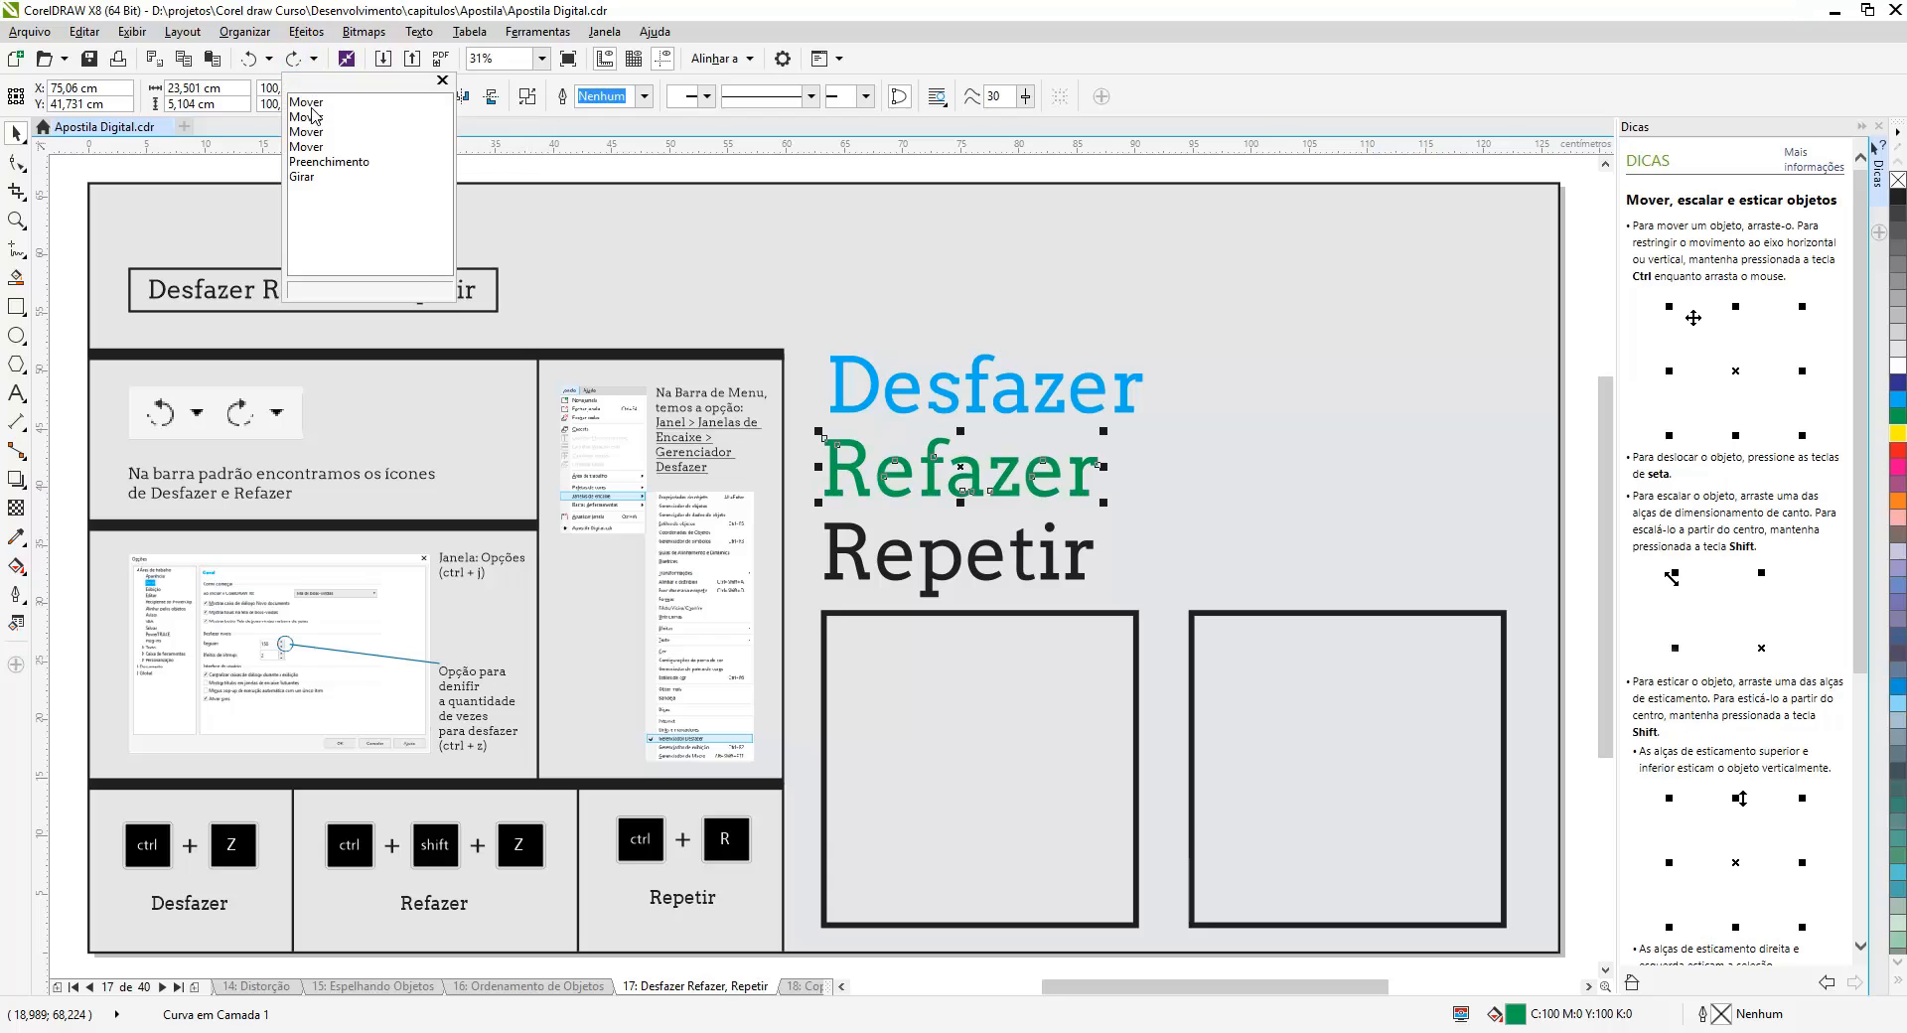
{"action": "left_click", "coordinate": [307, 102]}
{"action": "left_click", "coordinate": [314, 60]}
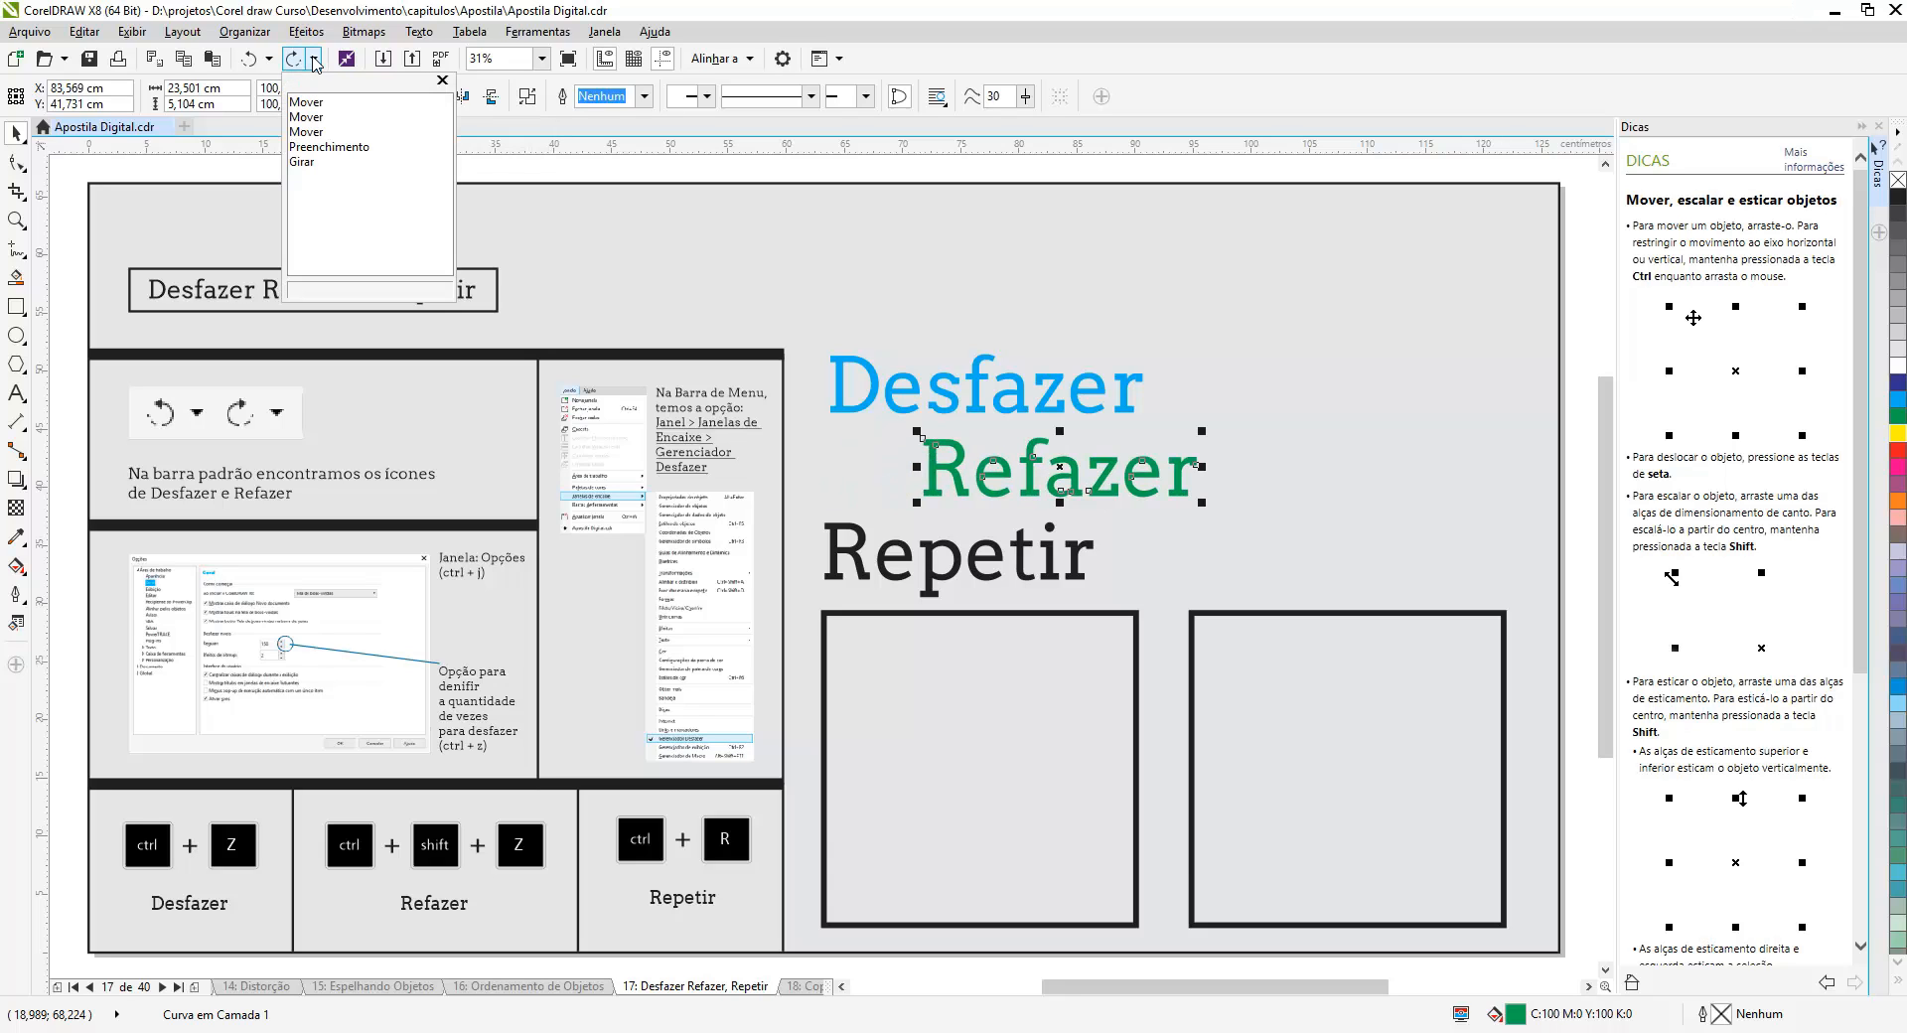
{"action": "left_click", "coordinate": [302, 162]}
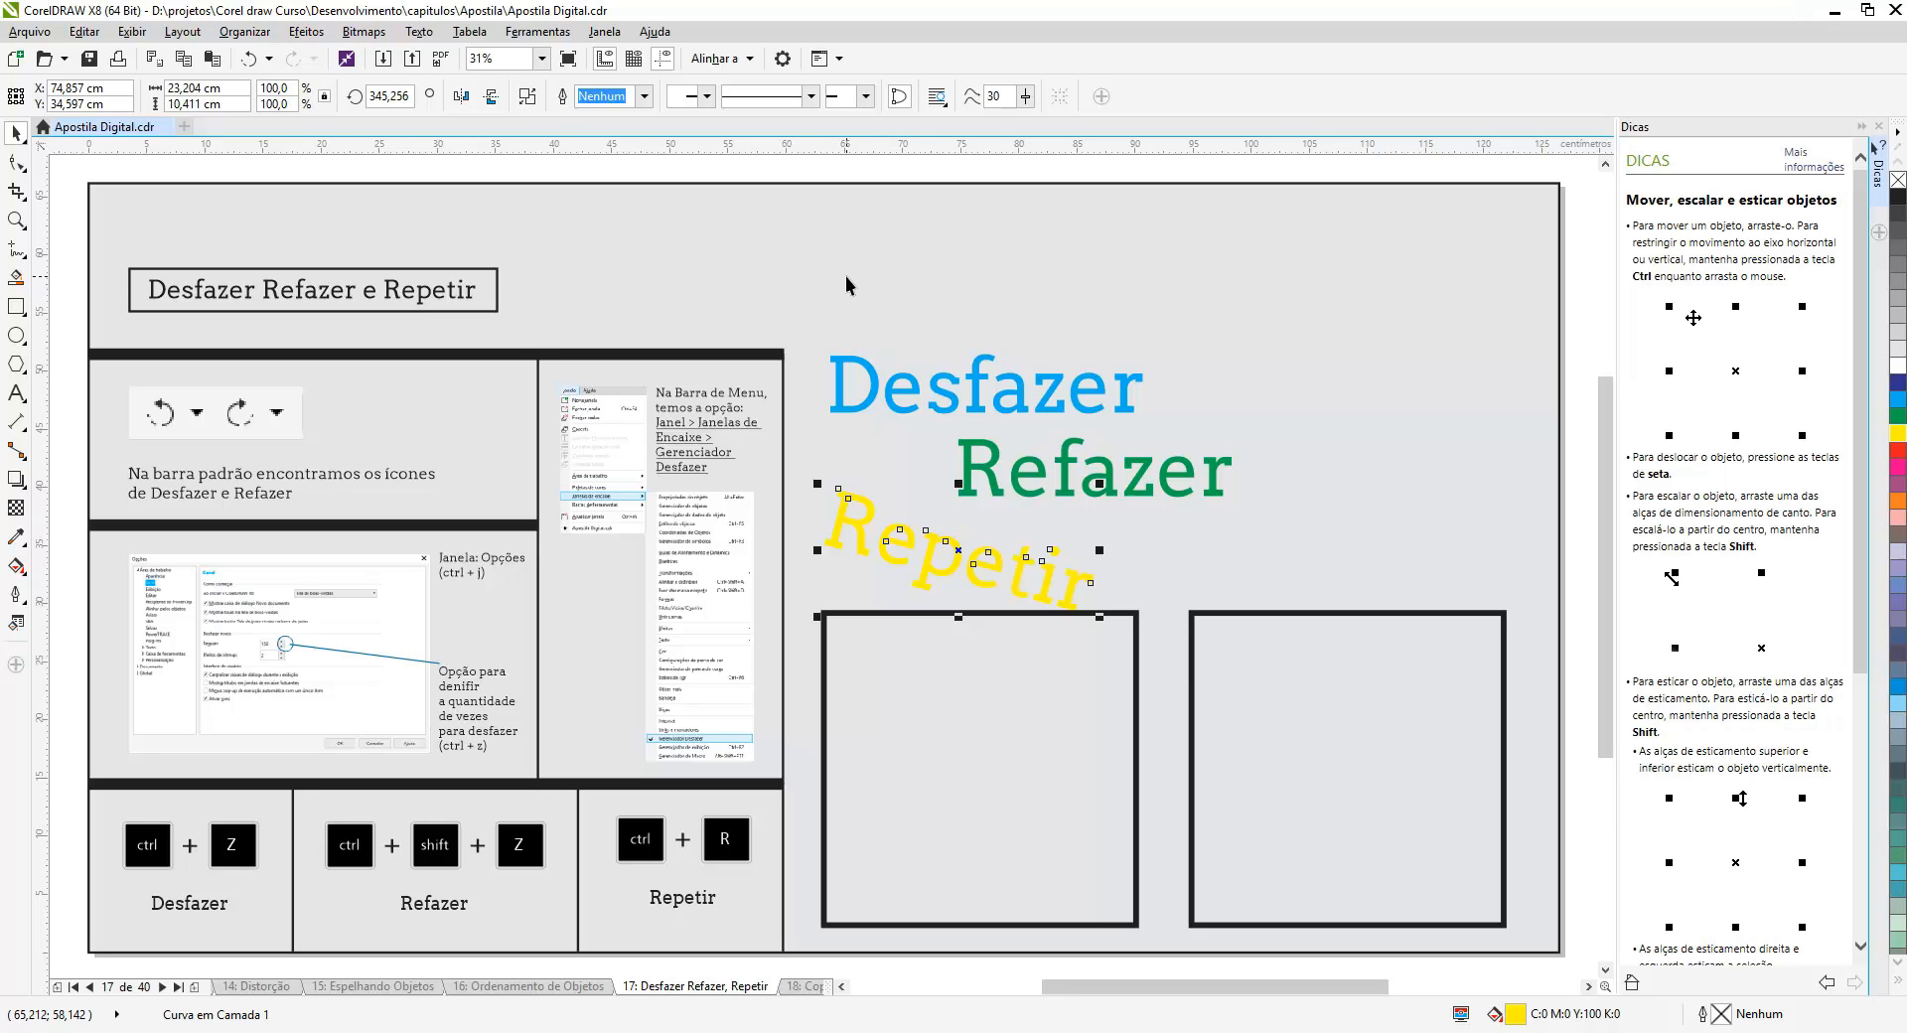
- Open the Gerenciador Desfazer docker and revert to the state before the 'Repetir' rotation
{"action": "left_click", "coordinate": [605, 32]}
{"action": "mouse_move", "coordinate": [695, 296]}
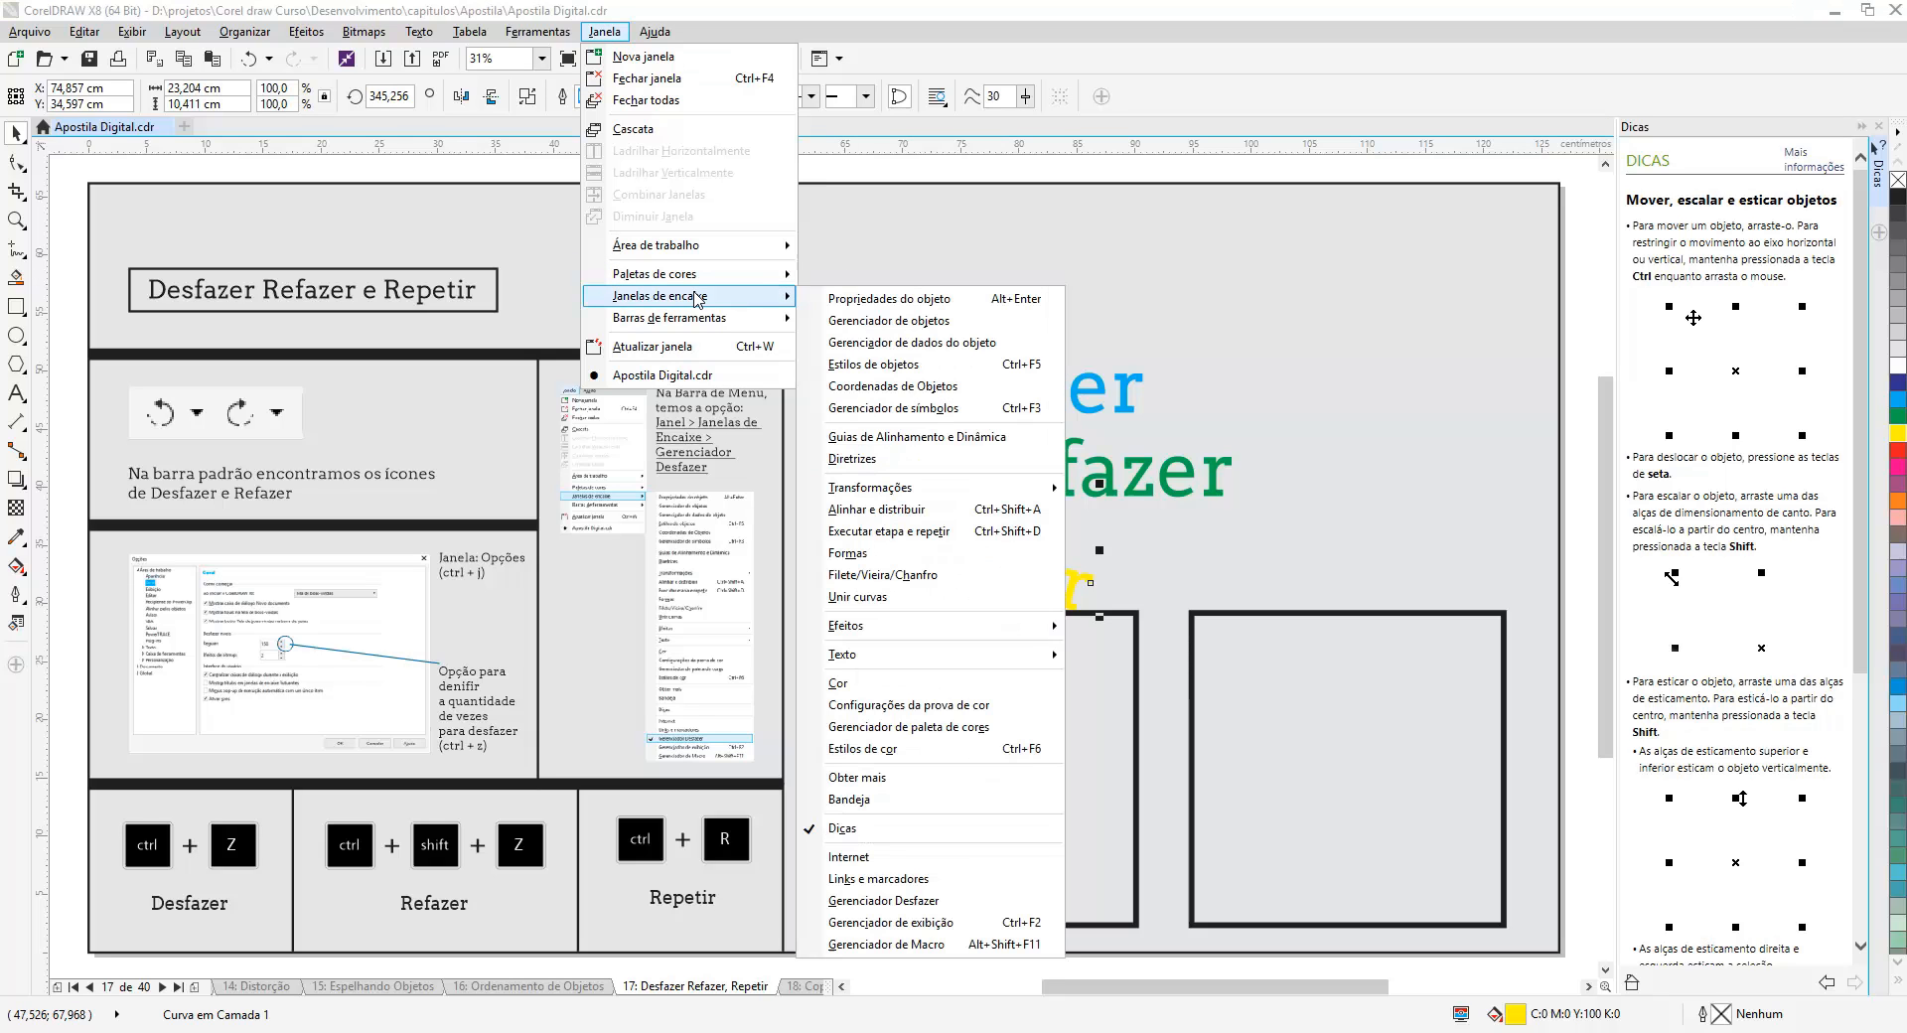
{"action": "left_click", "coordinate": [924, 901]}
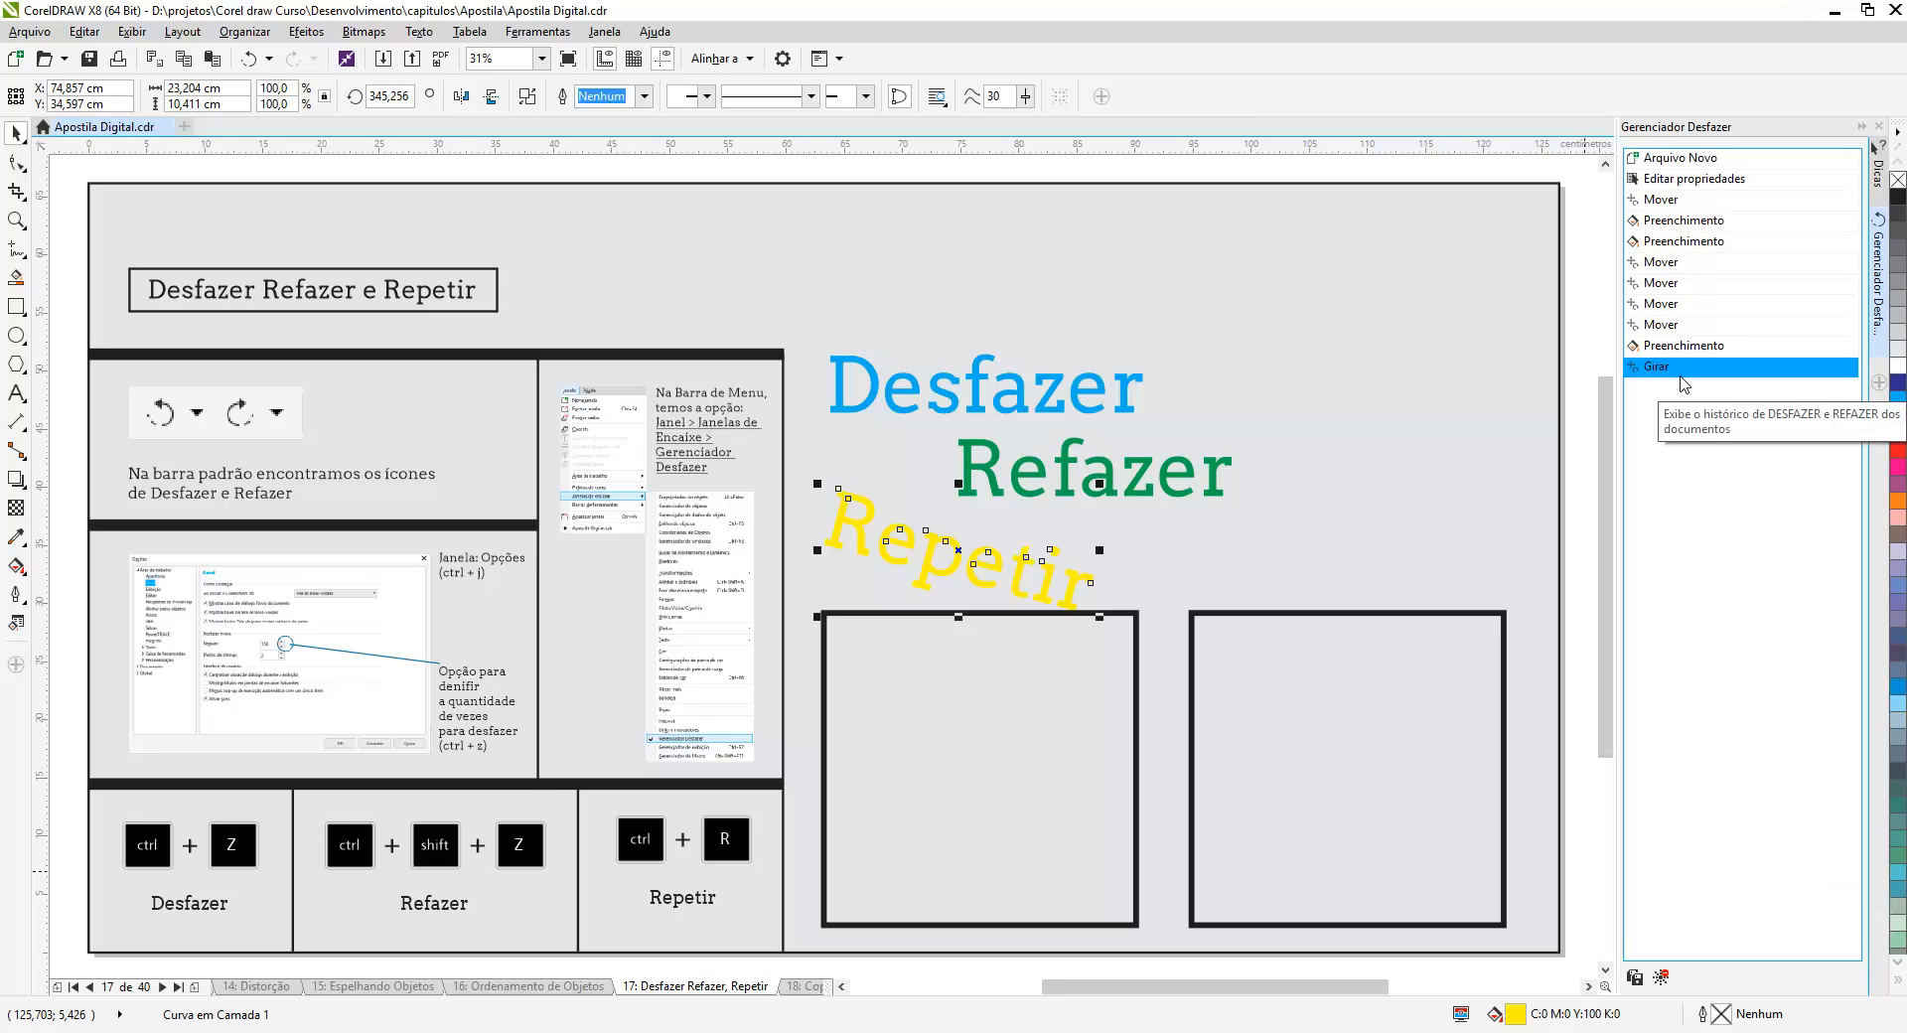
{"action": "left_click", "coordinate": [1682, 346]}
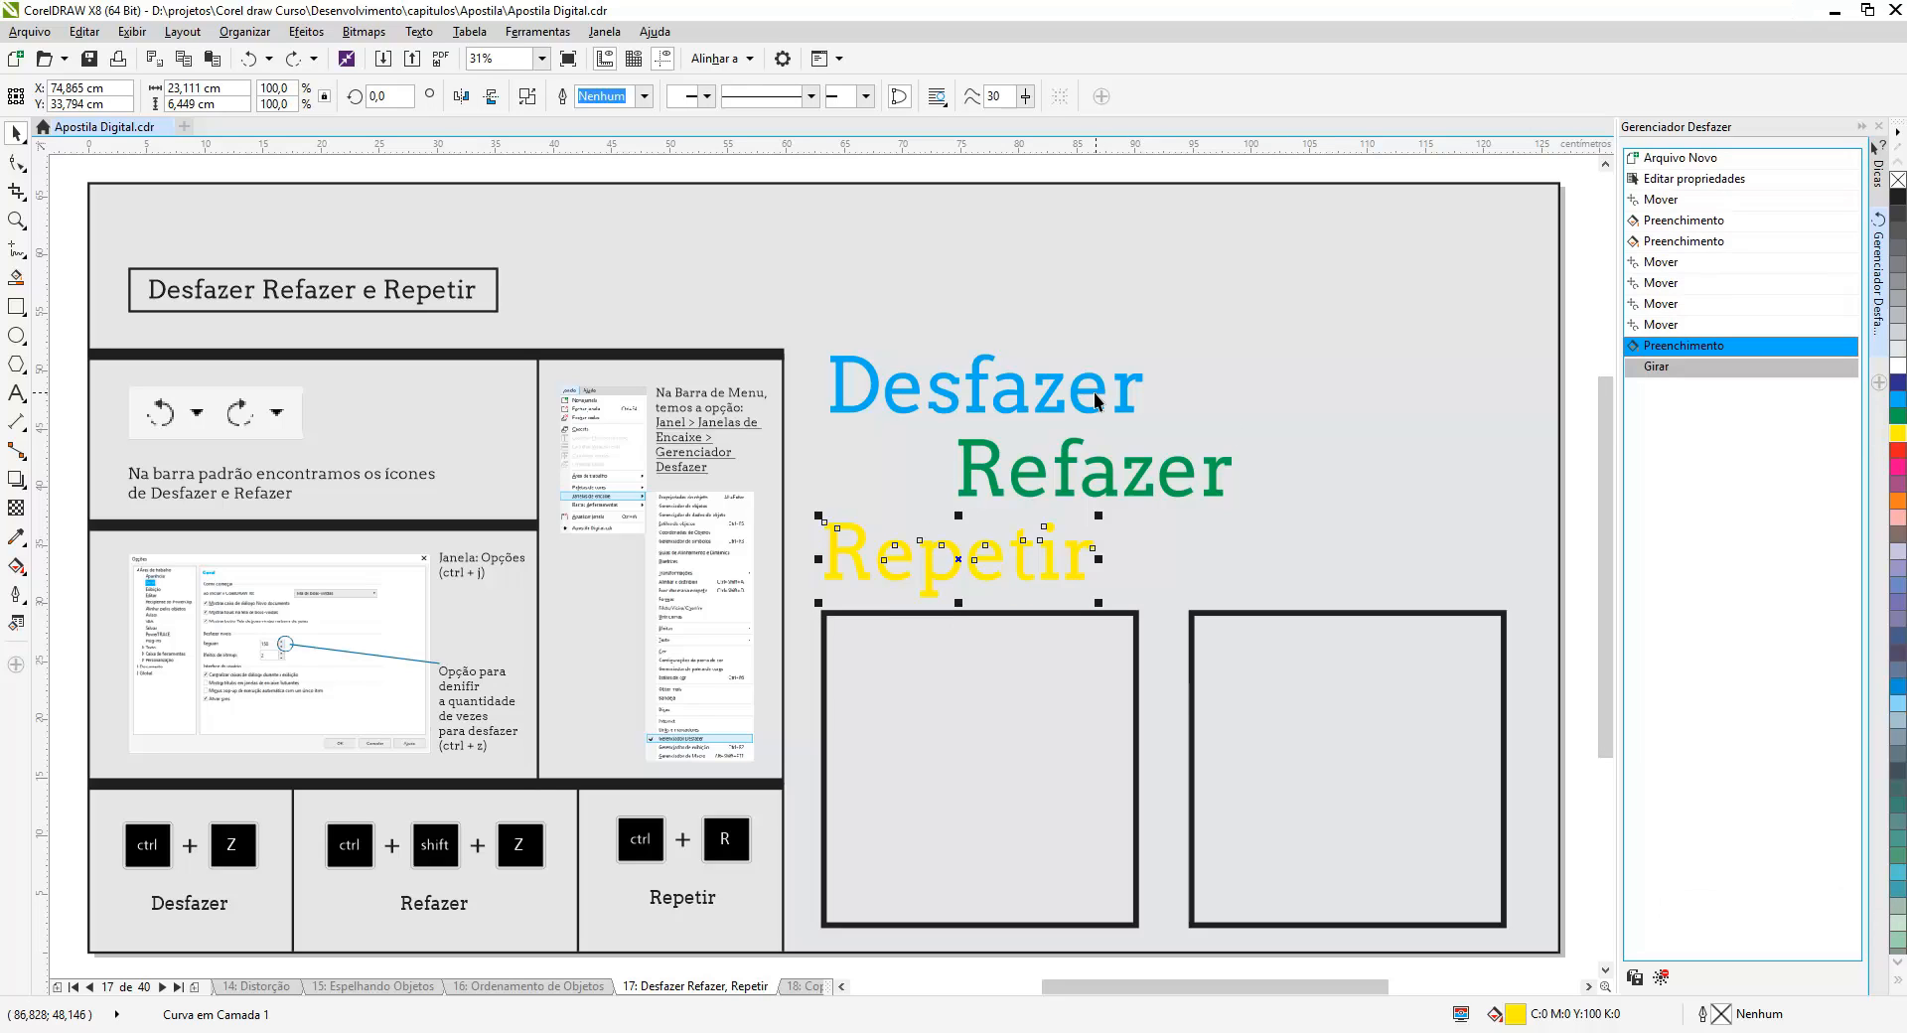
- Nudge the 'Desfazer' text repeatedly to the right until it passes the page's right edge
{"action": "left_click", "coordinate": [1092, 392]}
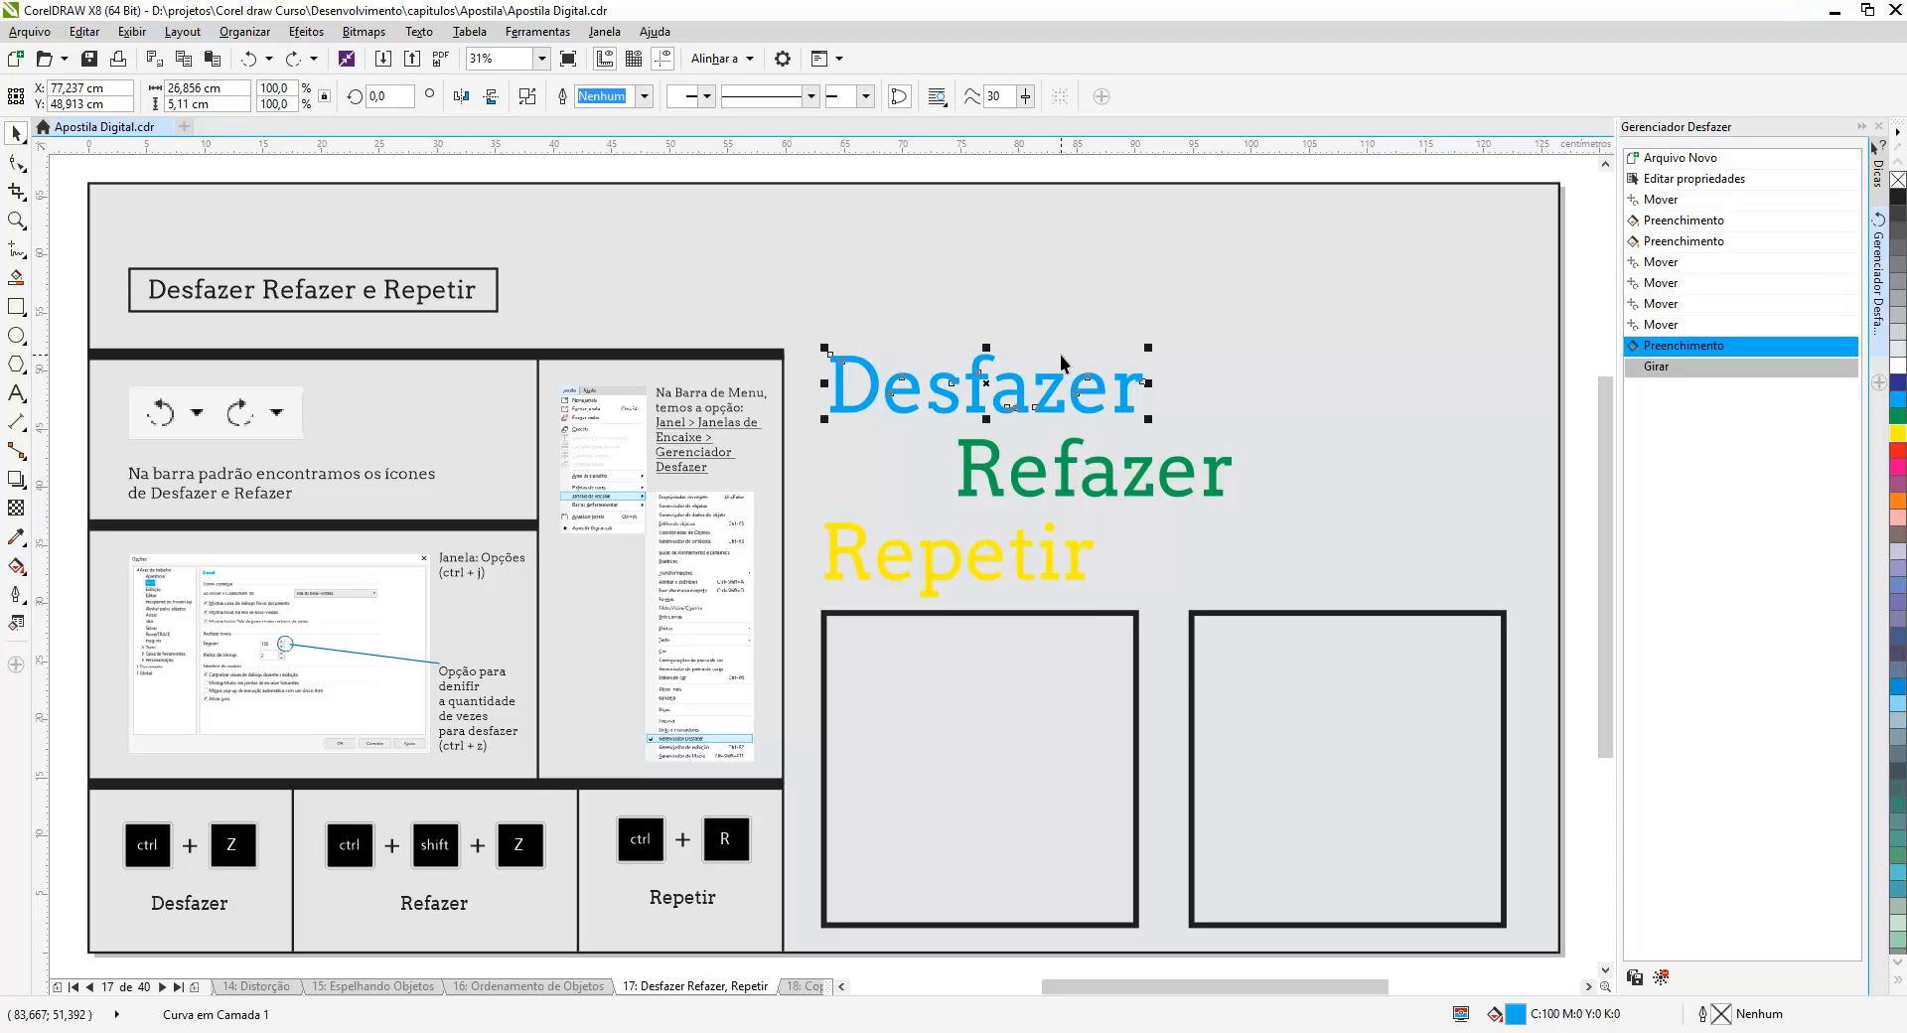
{"action": "key", "text": "Right"}
{"action": "key", "text": "Right"}
{"action": "key", "text": "Right"}
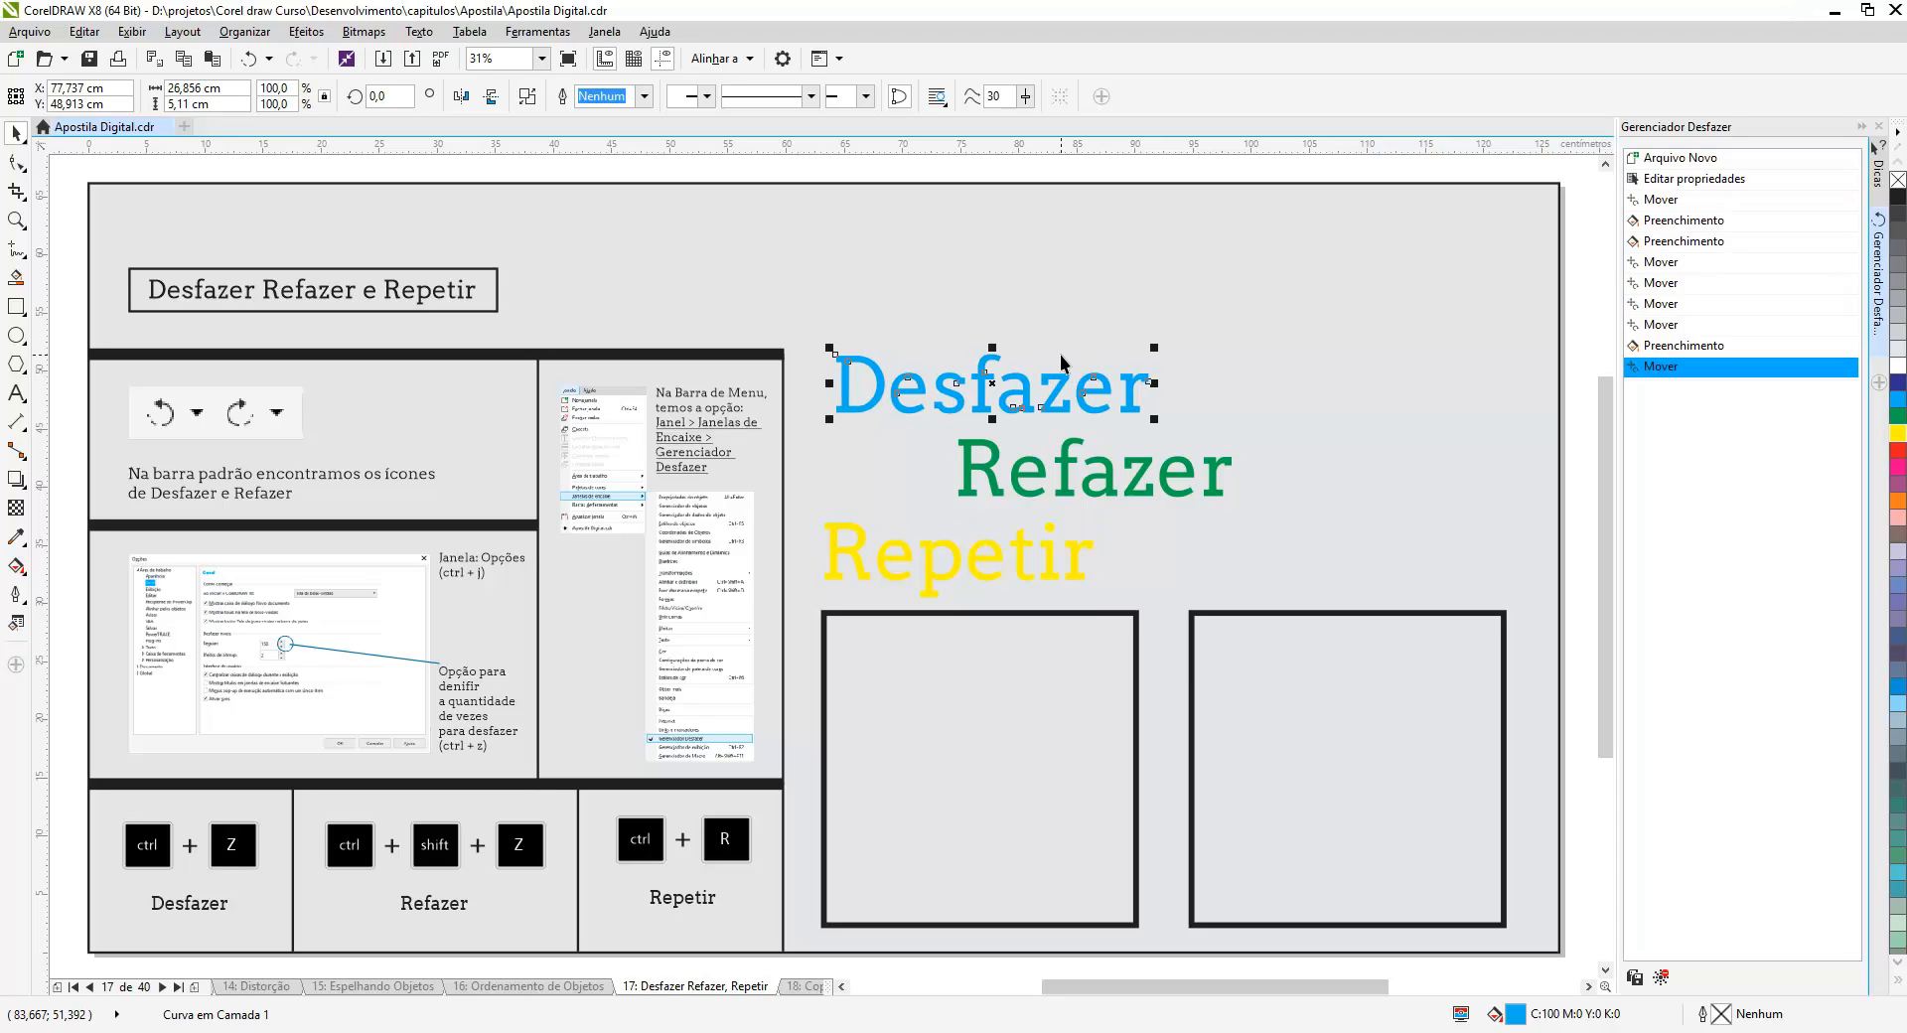
{"action": "key", "text": "Right"}
{"action": "key", "text": "Right"}
{"action": "key", "text": "Right"}
{"action": "key", "text": "Right"}
{"action": "key", "text": "Right"}
{"action": "key", "text": "Right"}
{"action": "key", "text": "Right"}
{"action": "key", "text": "Right"}
{"action": "key", "text": "Right"}
{"action": "key", "text": "Right"}
{"action": "key", "text": "Right"}
{"action": "key", "text": "Right"}
{"action": "key", "text": "Right"}
{"action": "key", "text": "Right"}
{"action": "key", "text": "Right"}
{"action": "key", "text": "Right"}
{"action": "key", "text": "Right"}
{"action": "key", "text": "Right"}
{"action": "key", "text": "Right"}
{"action": "key", "text": "Right"}
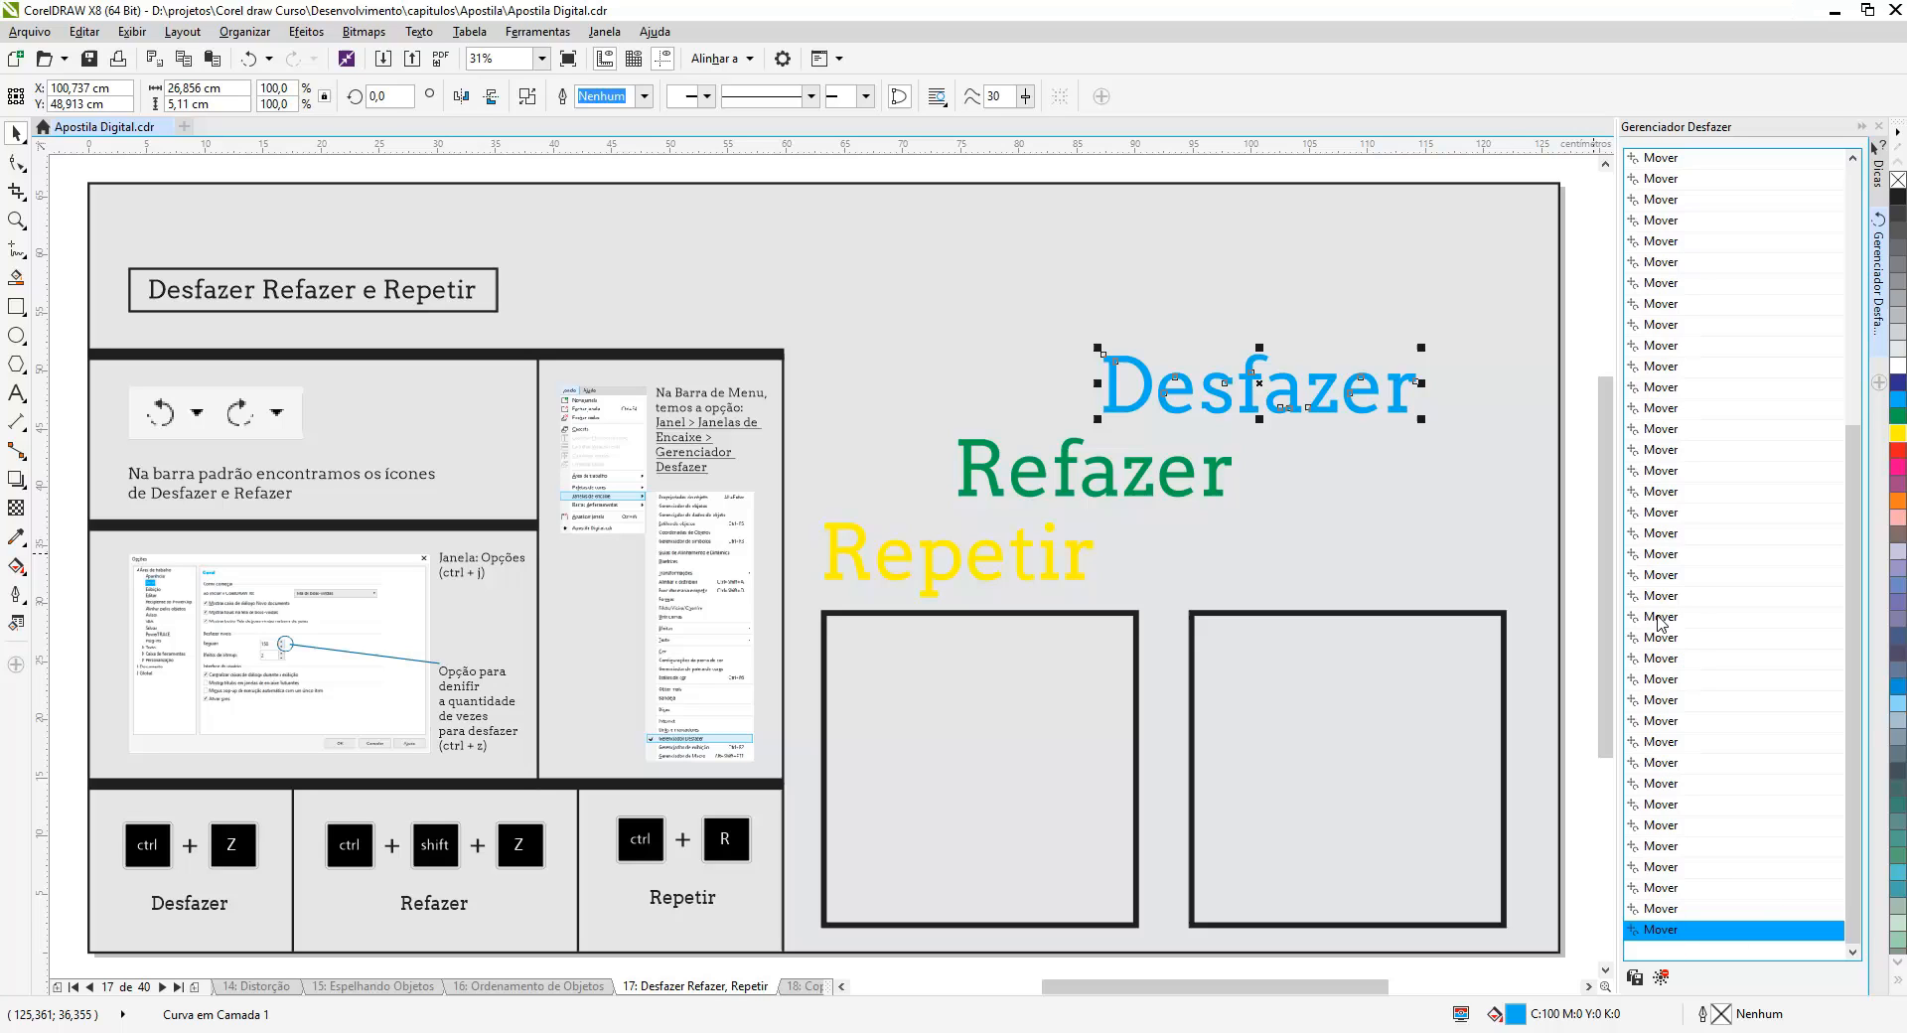
{"action": "scroll", "coordinate": [1840, 594], "scroll_direction": "up", "scroll_amount": 3}
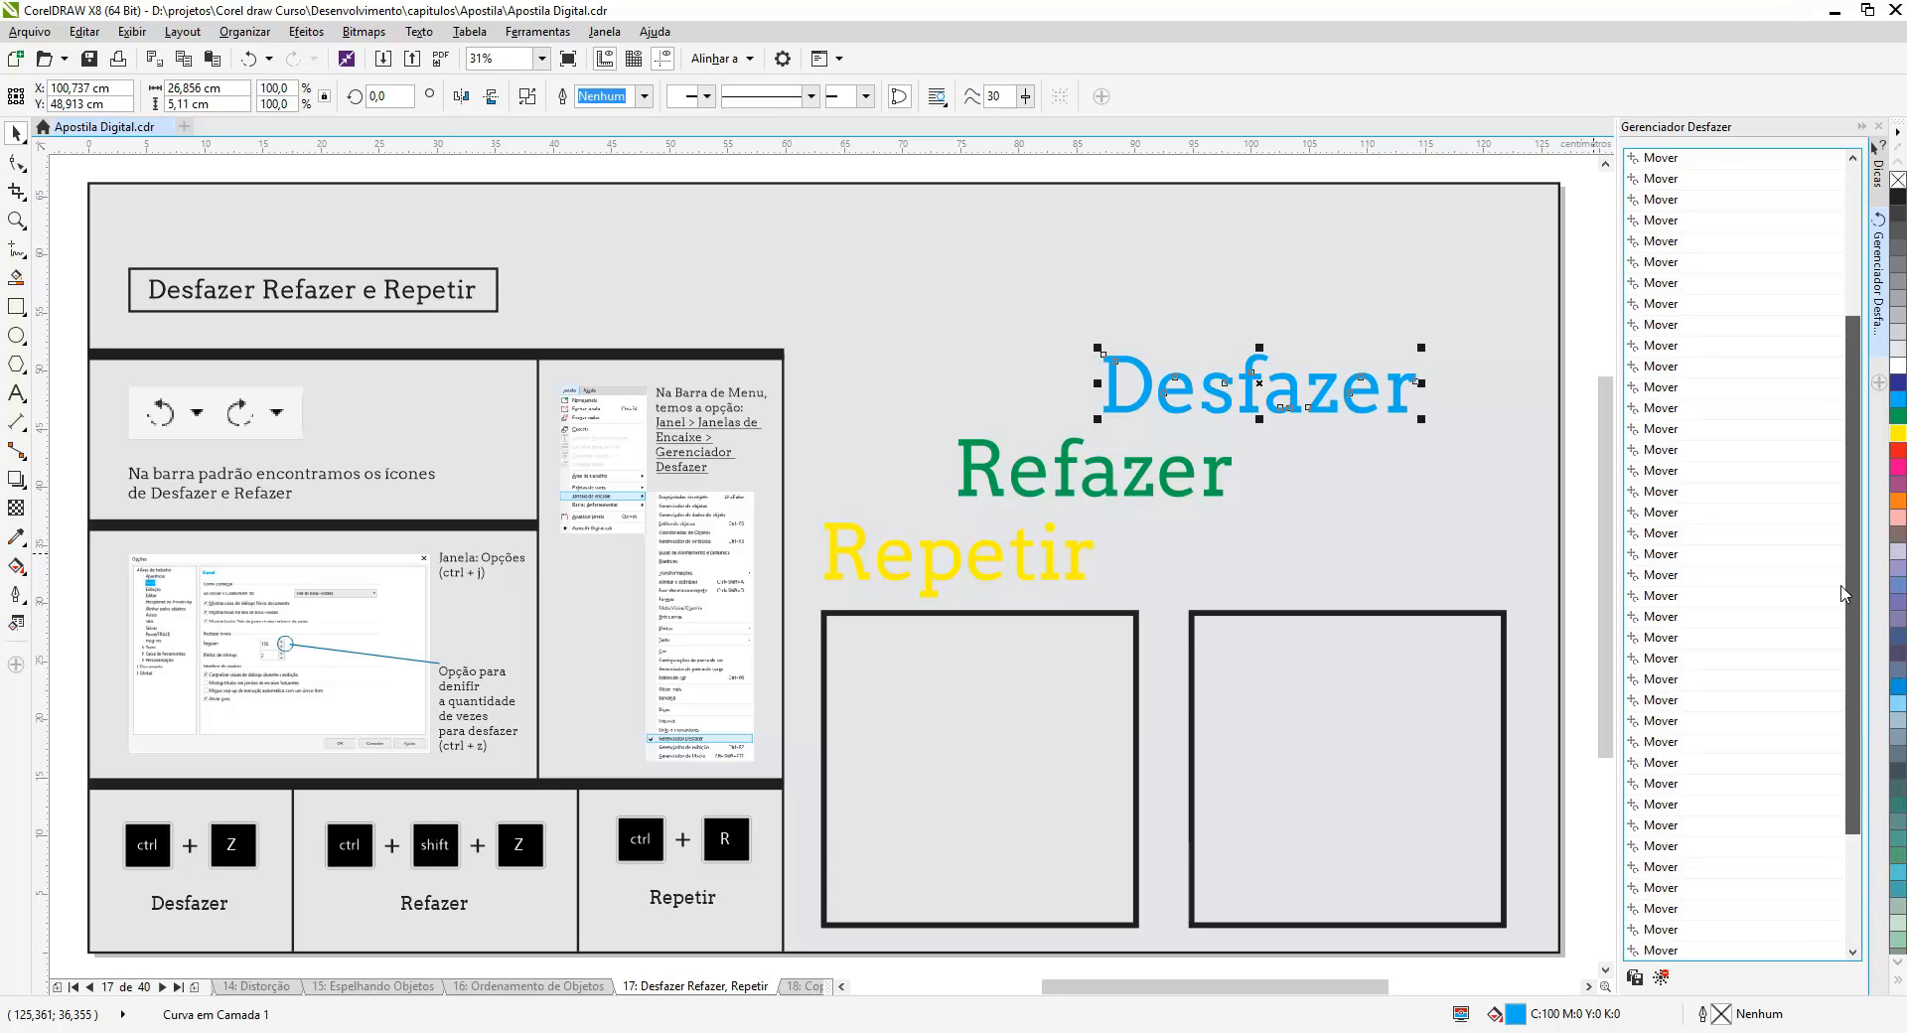
{"action": "scroll", "coordinate": [1840, 594], "scroll_direction": "up", "scroll_amount": 5}
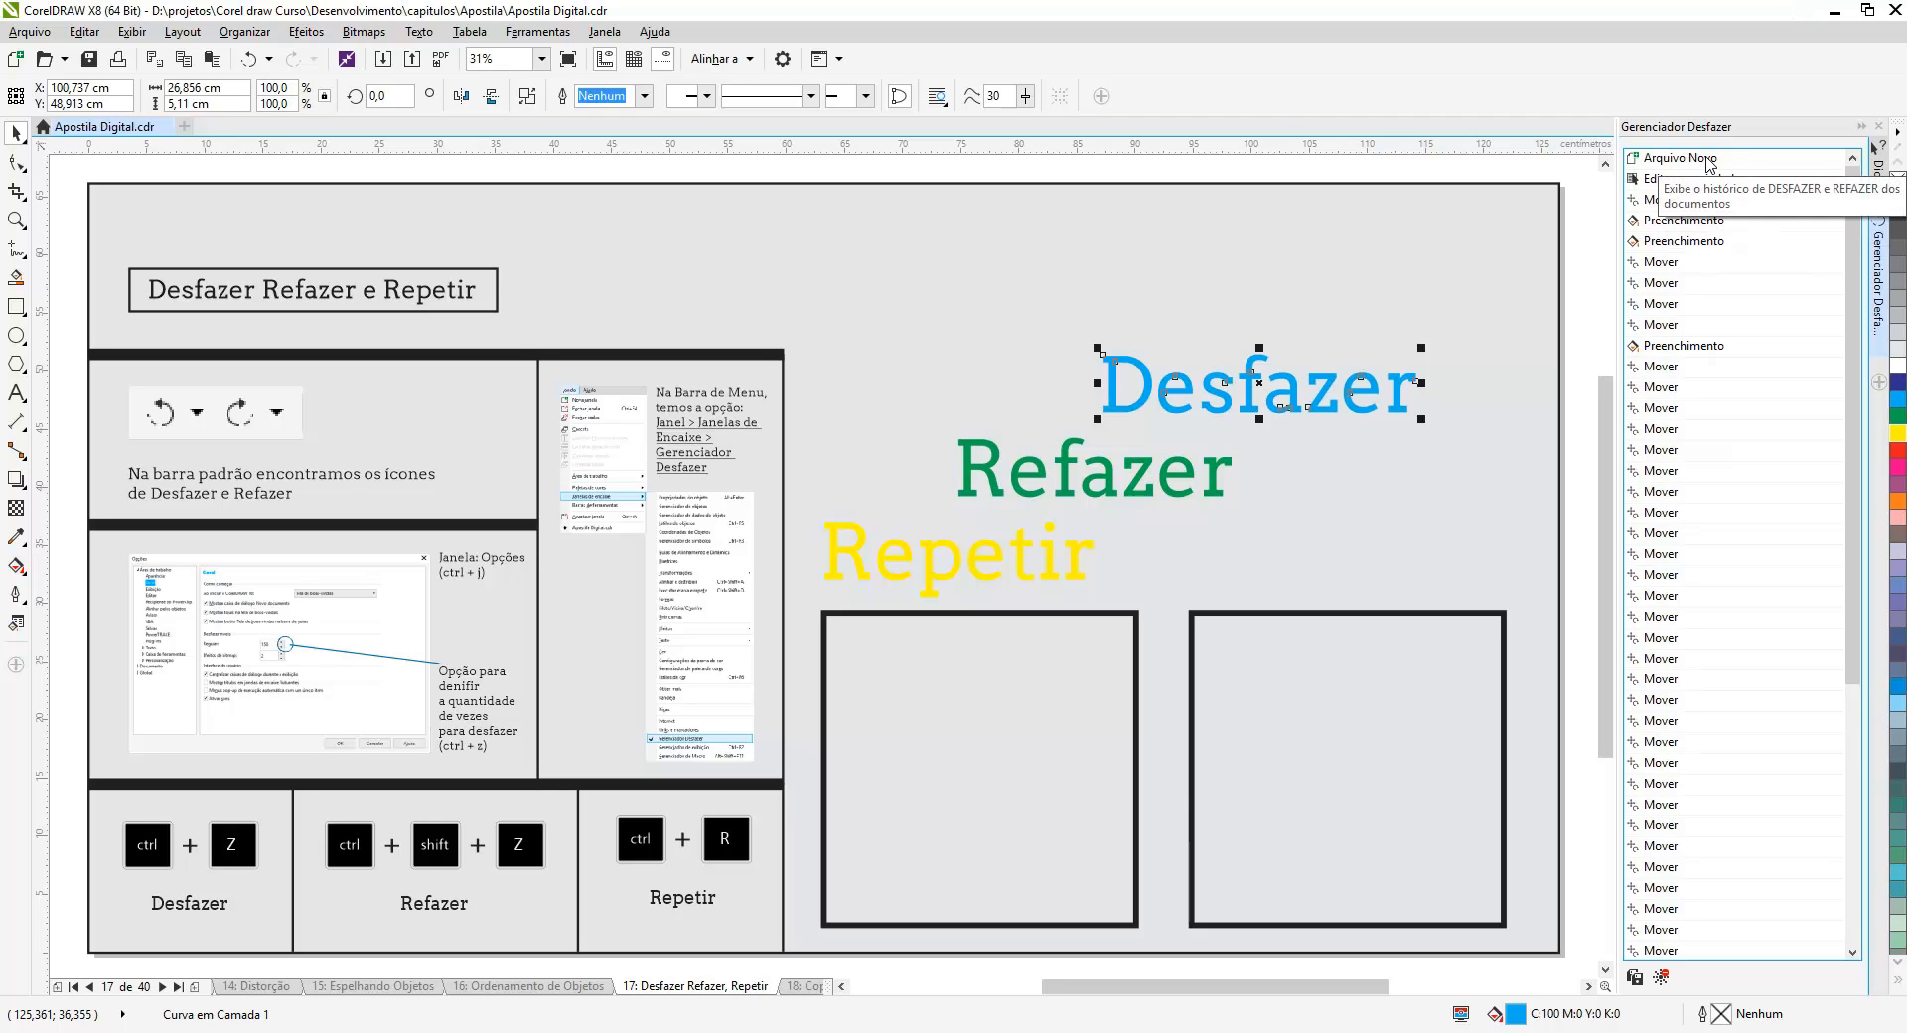
{"action": "left_click_drag", "start_coordinate": [1853, 241], "coordinate": [1853, 501]}
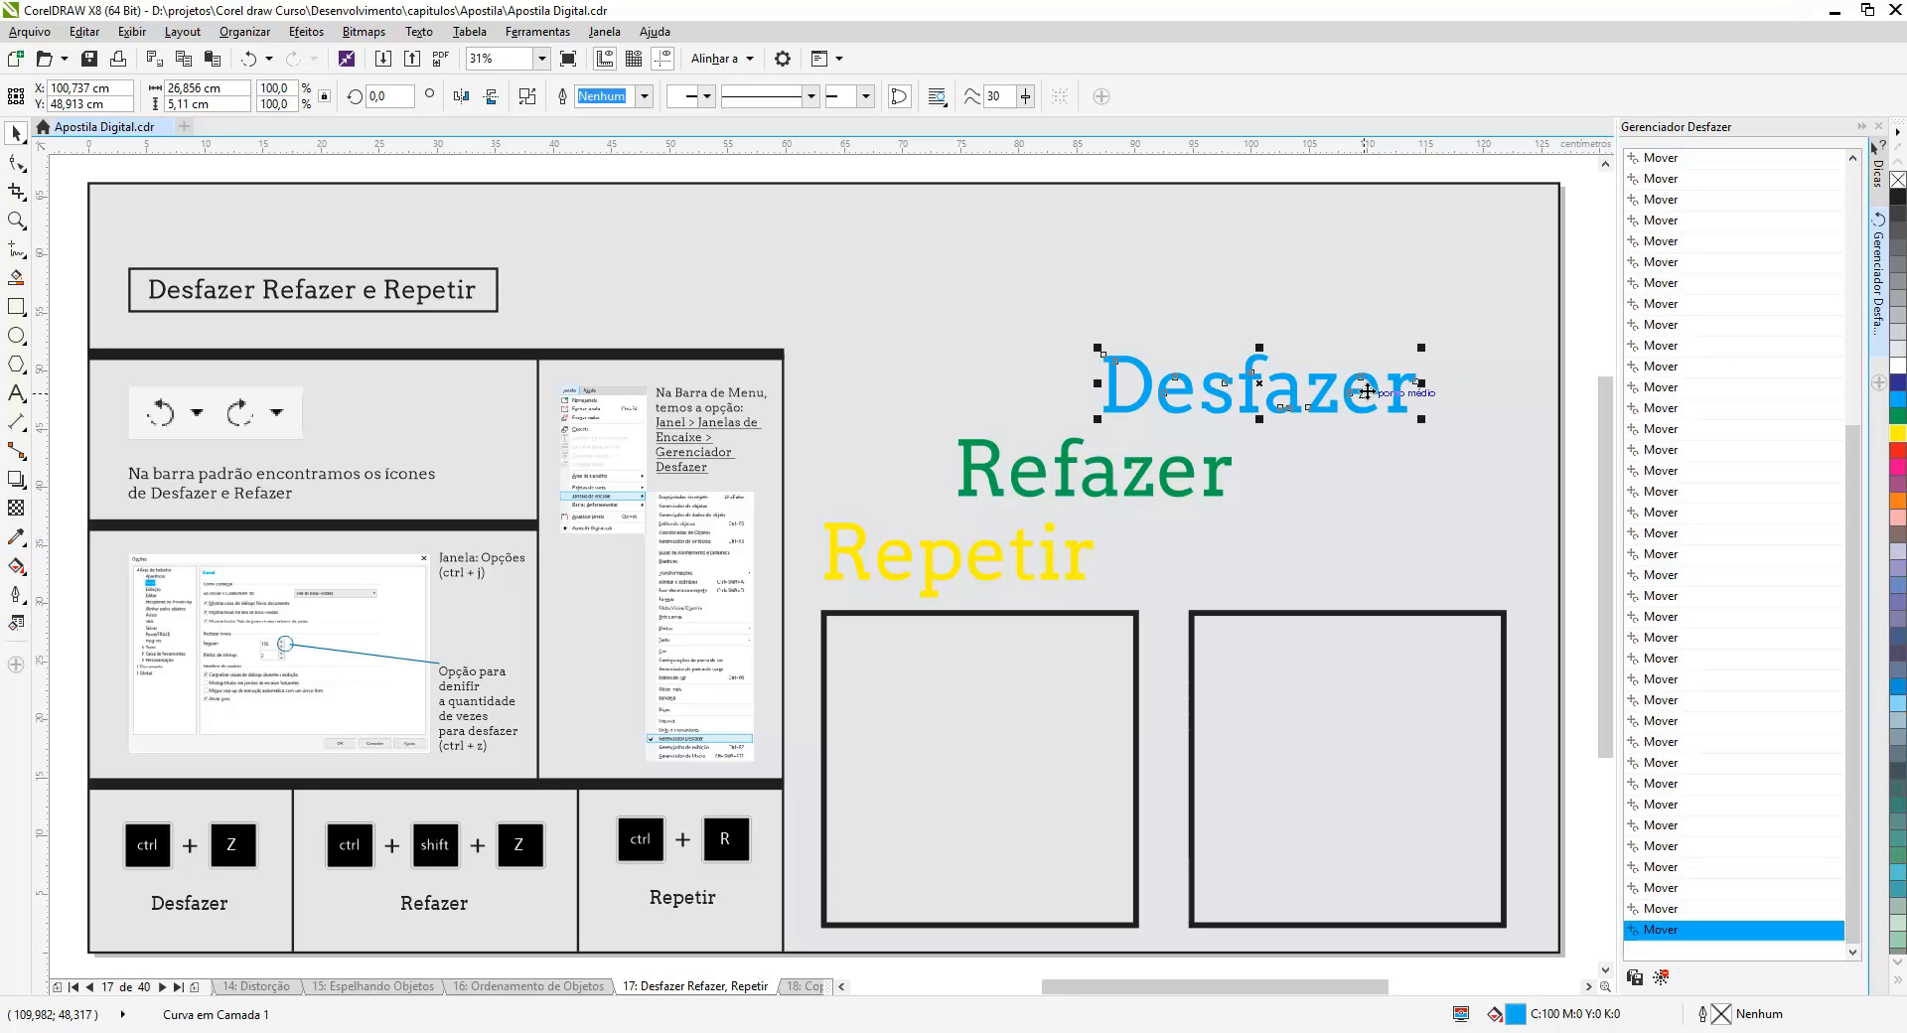
{"action": "key", "text": "Right"}
{"action": "key", "text": "Right"}
{"action": "key", "text": "Right"}
{"action": "key", "text": "Right"}
{"action": "key", "text": "Right"}
{"action": "key", "text": "Right"}
{"action": "key", "text": "Right"}
{"action": "key", "text": "Right"}
{"action": "key", "text": "Right"}
{"action": "key", "text": "Right"}
{"action": "key", "text": "Right"}
{"action": "key", "text": "Right"}
{"action": "key", "text": "Right"}
{"action": "key", "text": "Right"}
{"action": "key", "text": "Right"}
{"action": "key", "text": "Right"}
{"action": "key", "text": "Right"}
{"action": "key", "text": "Right"}
{"action": "key", "text": "Right"}
{"action": "key", "text": "Right"}
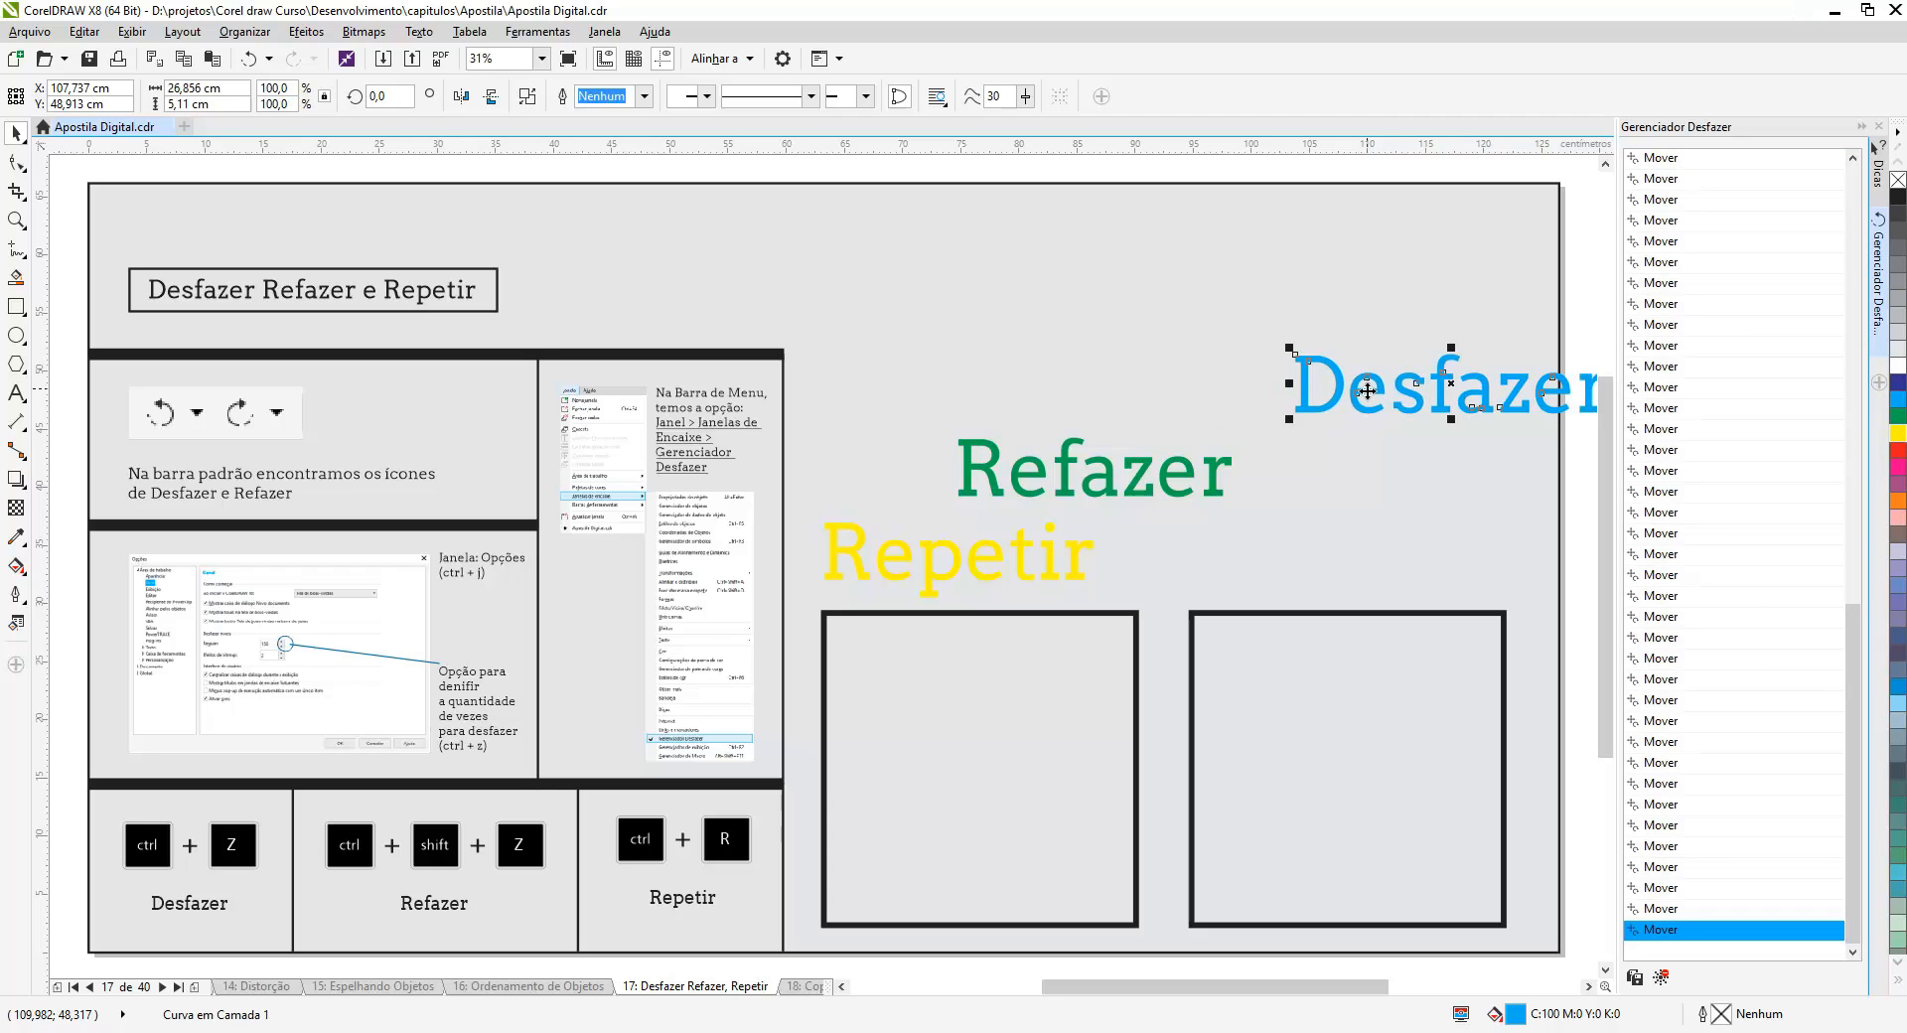
{"action": "key", "text": "Right"}
{"action": "key", "text": "Right"}
{"action": "key", "text": "Right"}
{"action": "key", "text": "Right"}
{"action": "key", "text": "Right"}
{"action": "key", "text": "Right"}
{"action": "key", "text": "Right"}
{"action": "key", "text": "Right"}
{"action": "key", "text": "Right"}
{"action": "key", "text": "Right"}
{"action": "key", "text": "Right"}
{"action": "key", "text": "Right"}
{"action": "key", "text": "Right"}
{"action": "key", "text": "Right"}
{"action": "key", "text": "Right"}
{"action": "key", "text": "Right"}
{"action": "key", "text": "Right"}
{"action": "key", "text": "Right"}
{"action": "key", "text": "Right"}
{"action": "key", "text": "Right"}
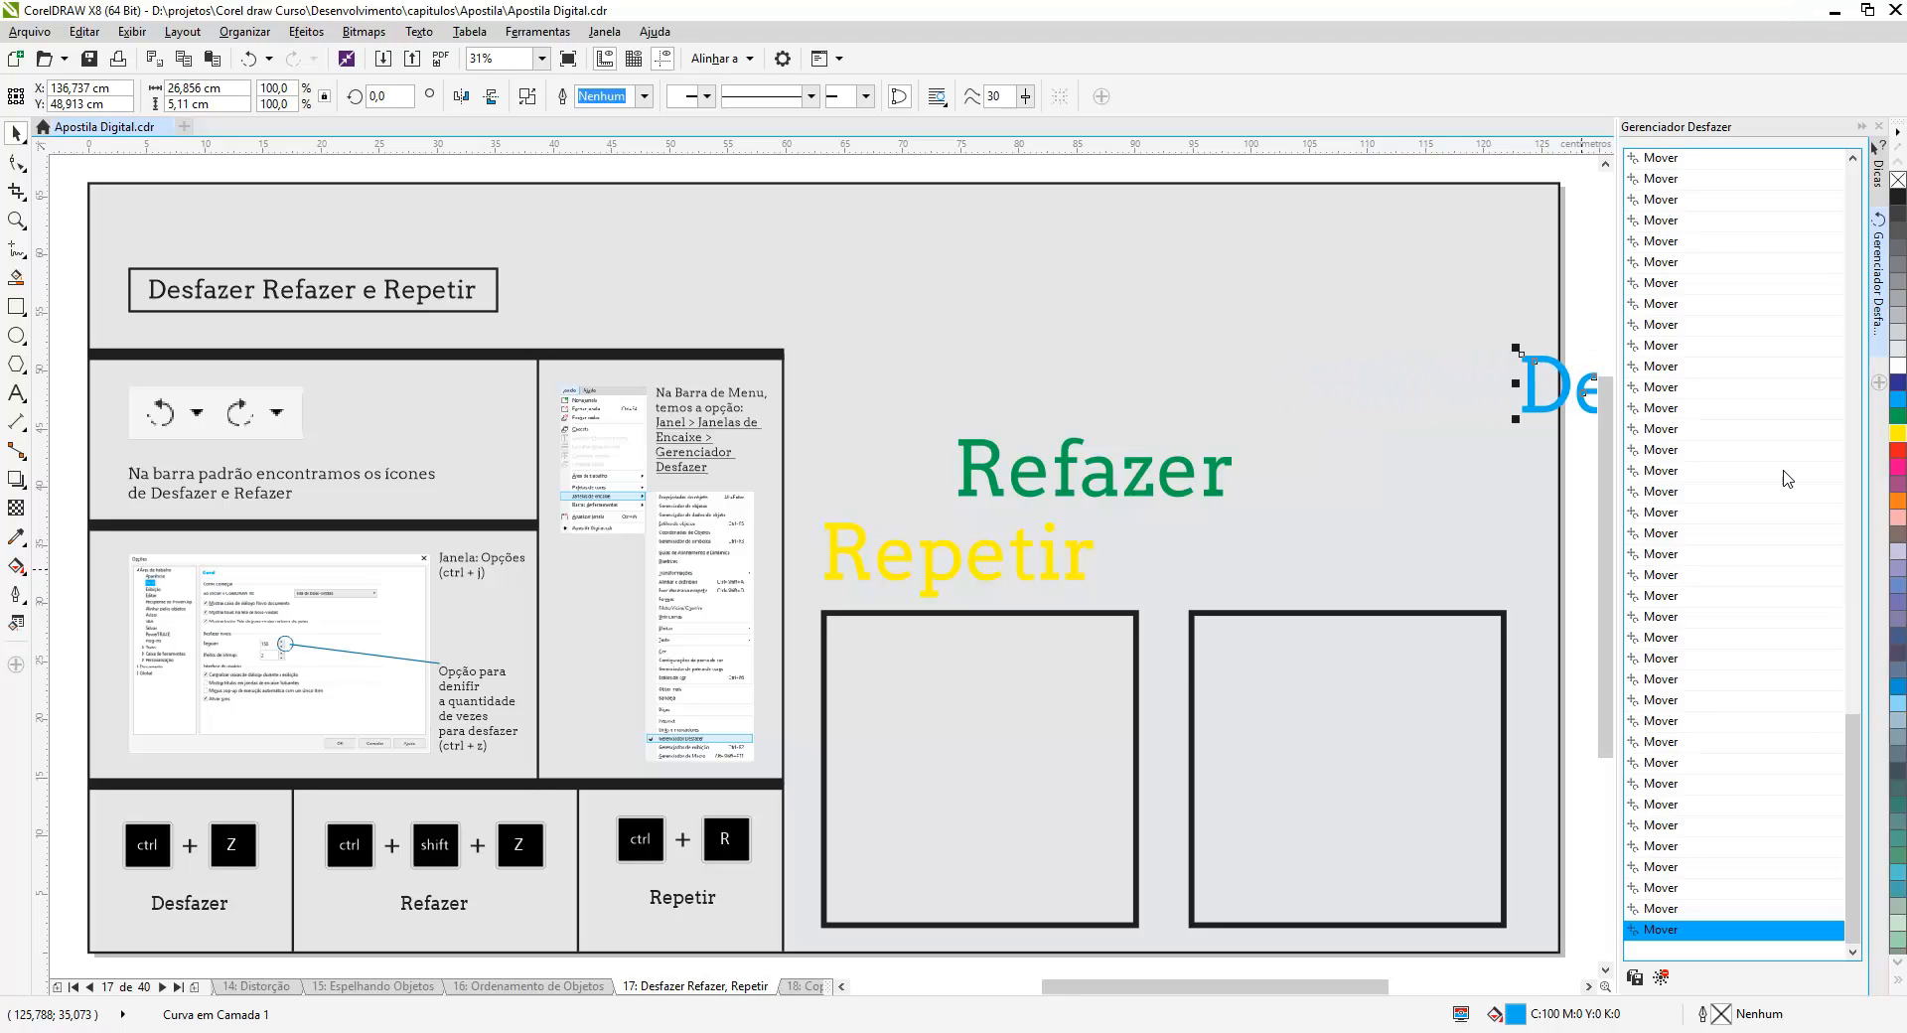
- Repeat the last nudge four times on the 'Refazer' text
{"action": "left_click_drag", "start_coordinate": [1855, 866], "coordinate": [1863, 283]}
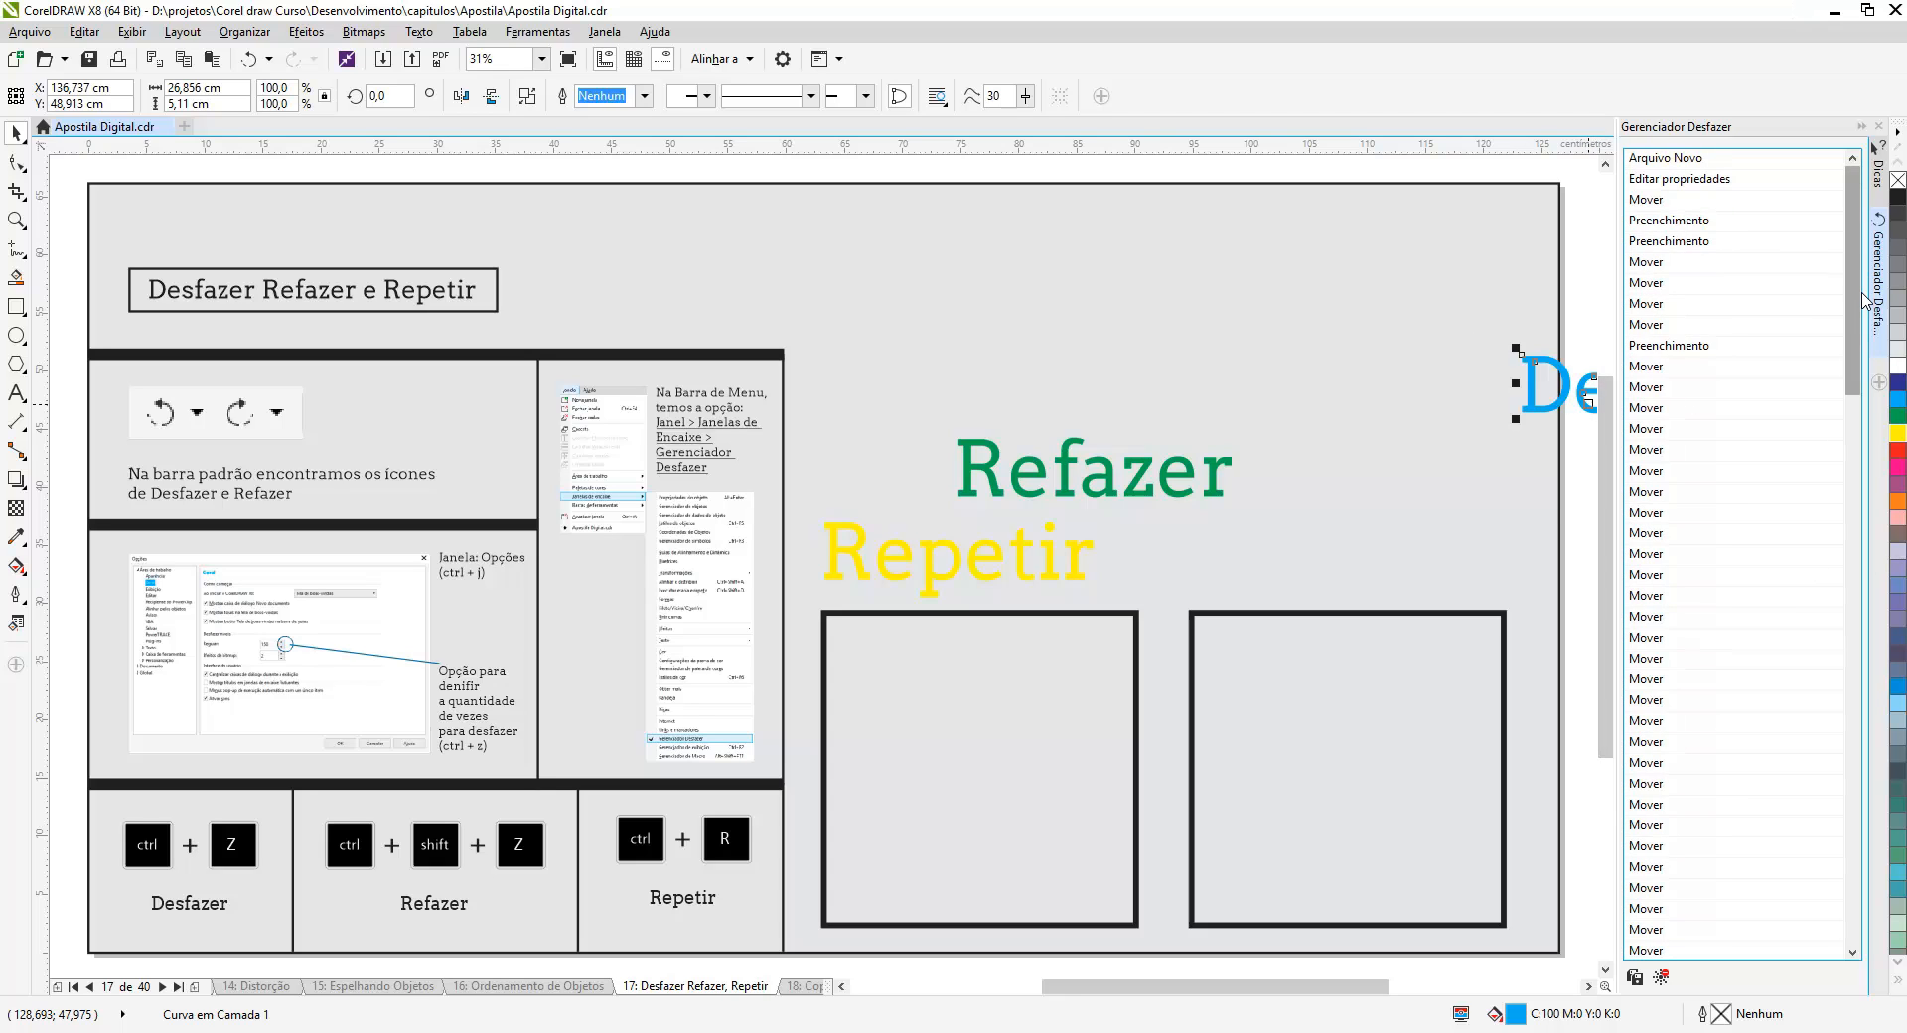
{"action": "left_click_drag", "start_coordinate": [1854, 298], "coordinate": [1853, 846]}
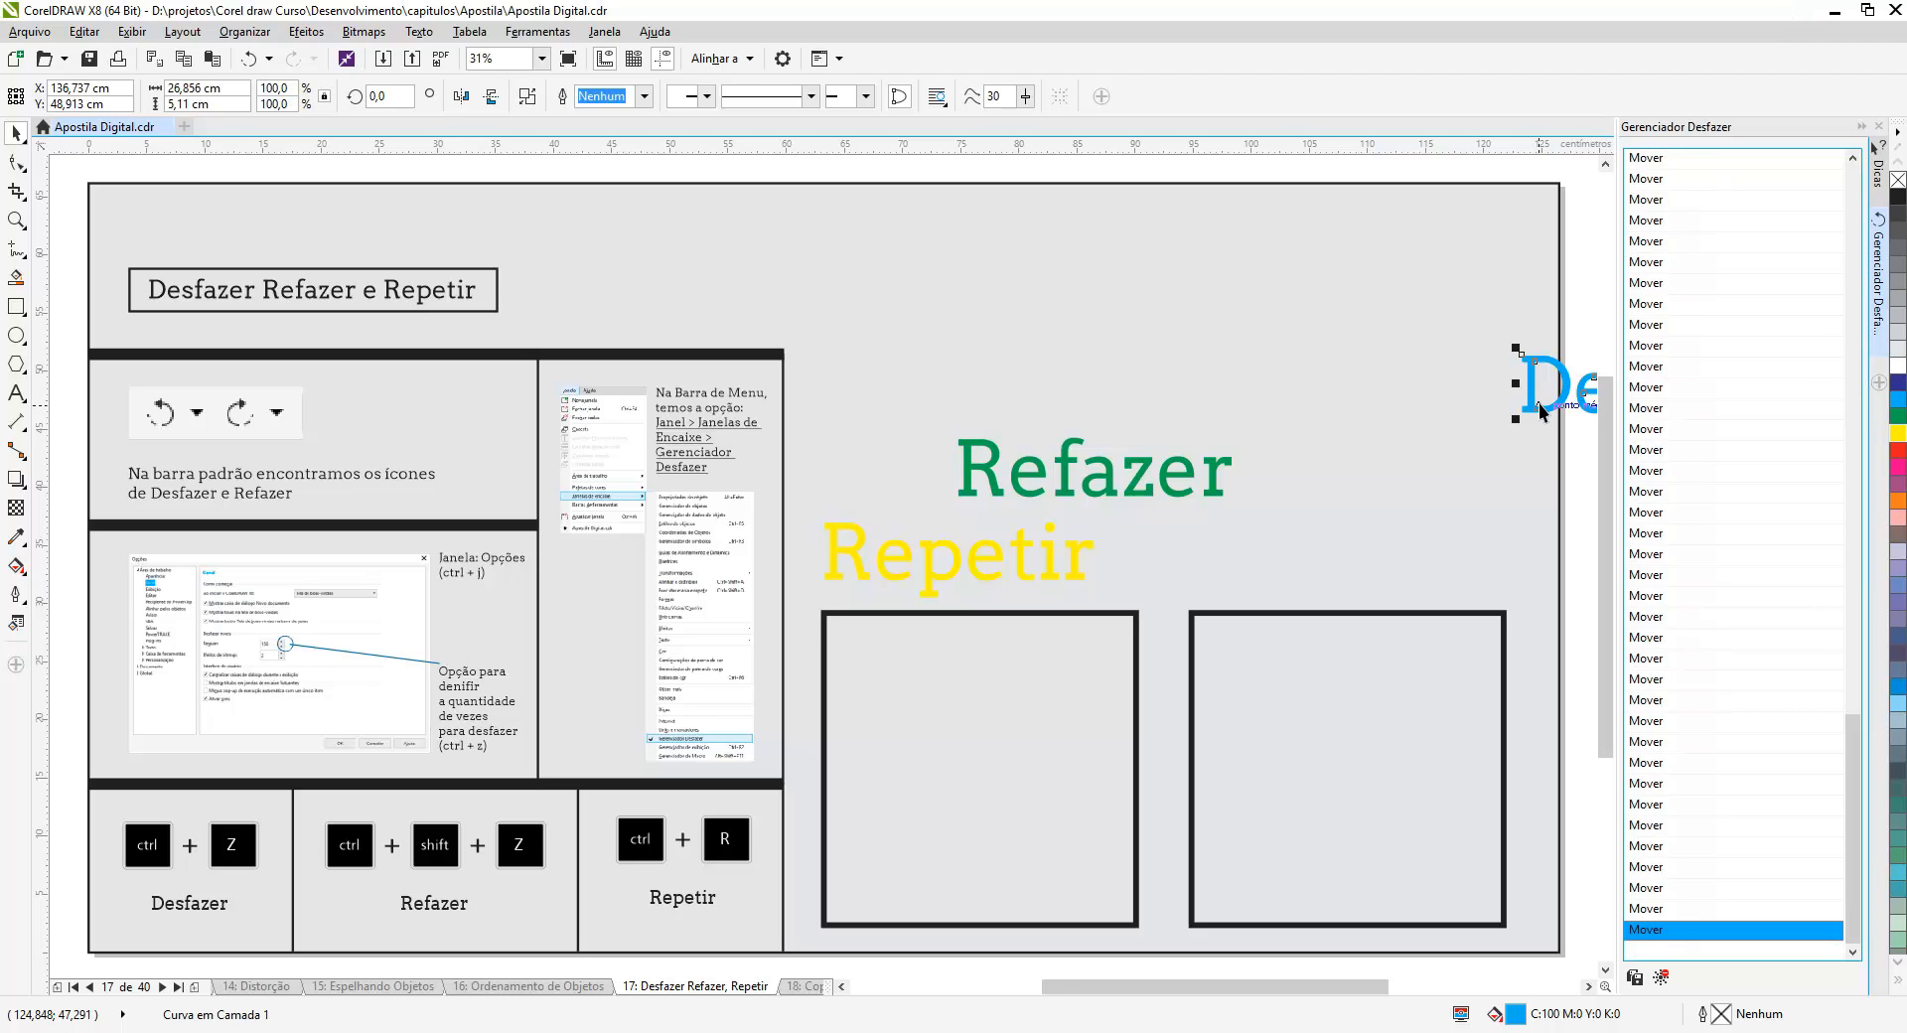
{"action": "left_click", "coordinate": [1214, 467]}
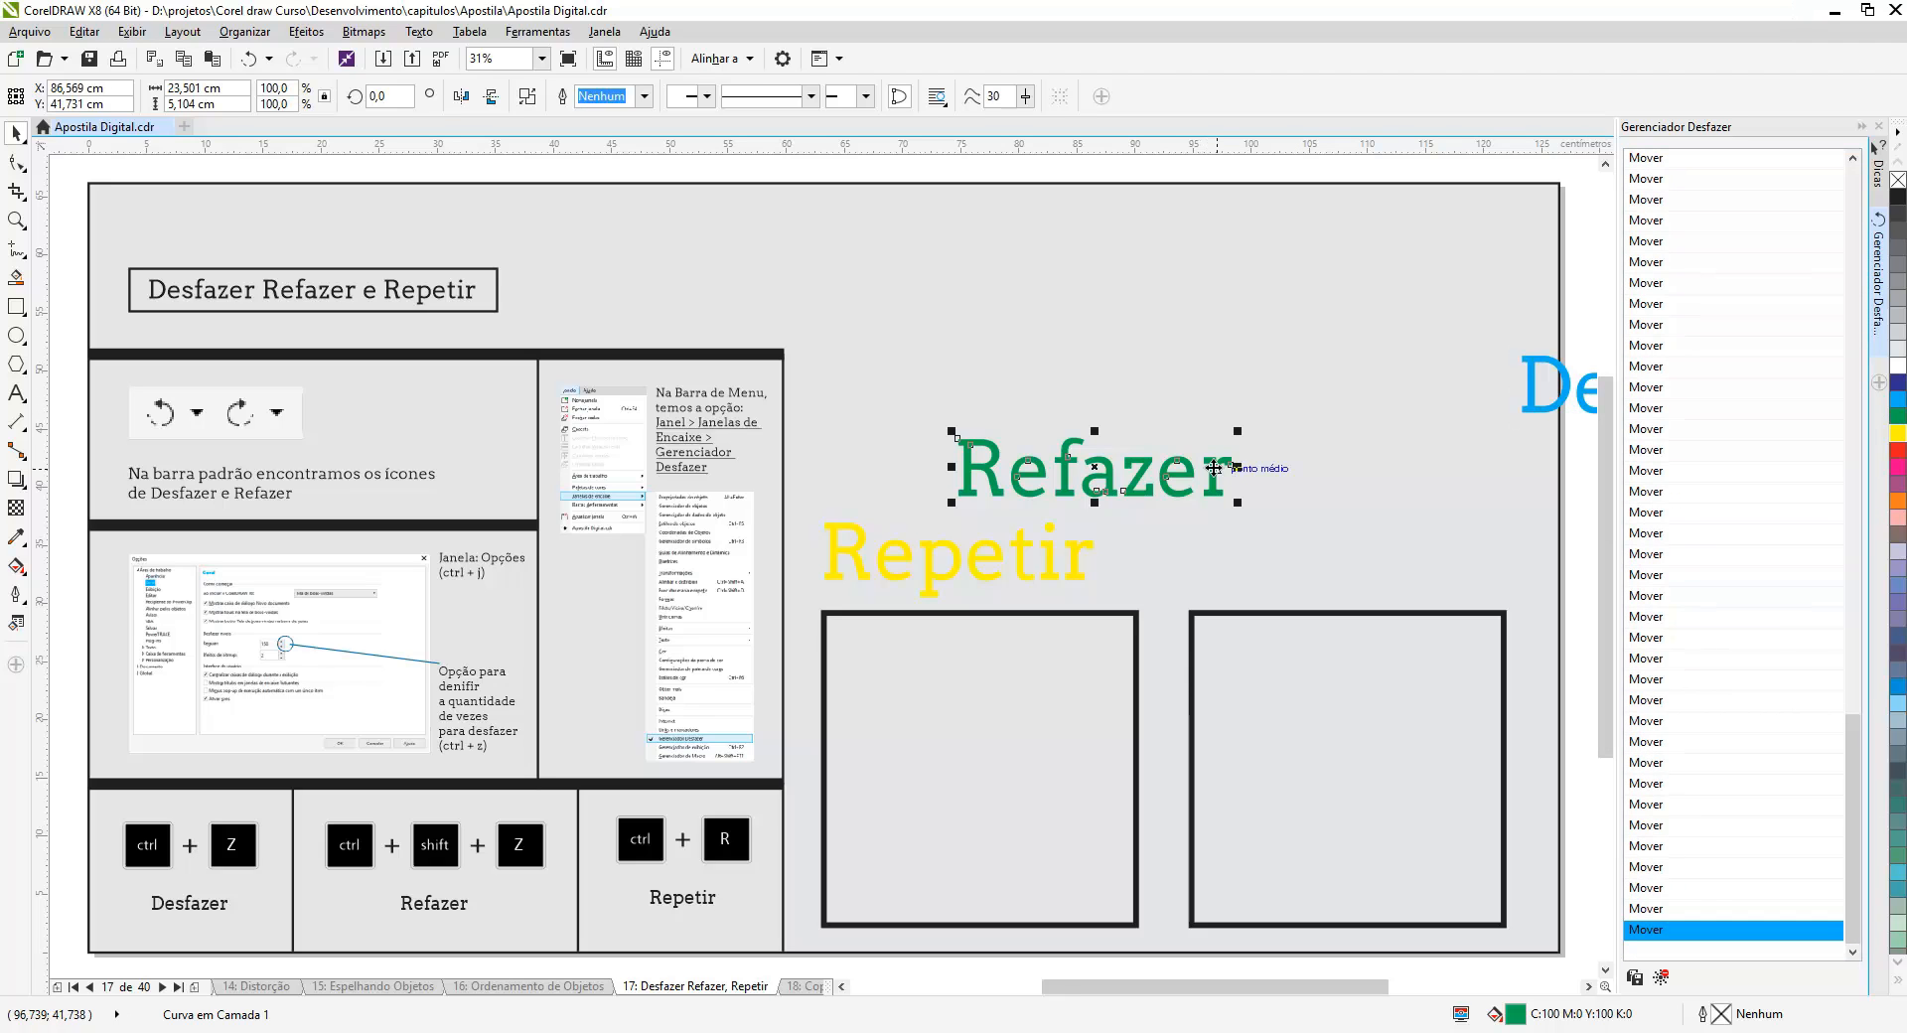
{"action": "key", "text": "ctrl+r"}
{"action": "key", "text": "ctrl+r"}
{"action": "key", "text": "ctrl+r"}
{"action": "key", "text": "ctrl+r"}
{"action": "key", "text": "ctrl+r"}
{"action": "key", "text": "ctrl+r"}
{"action": "key", "text": "ctrl+r"}
{"action": "key", "text": "ctrl+r"}
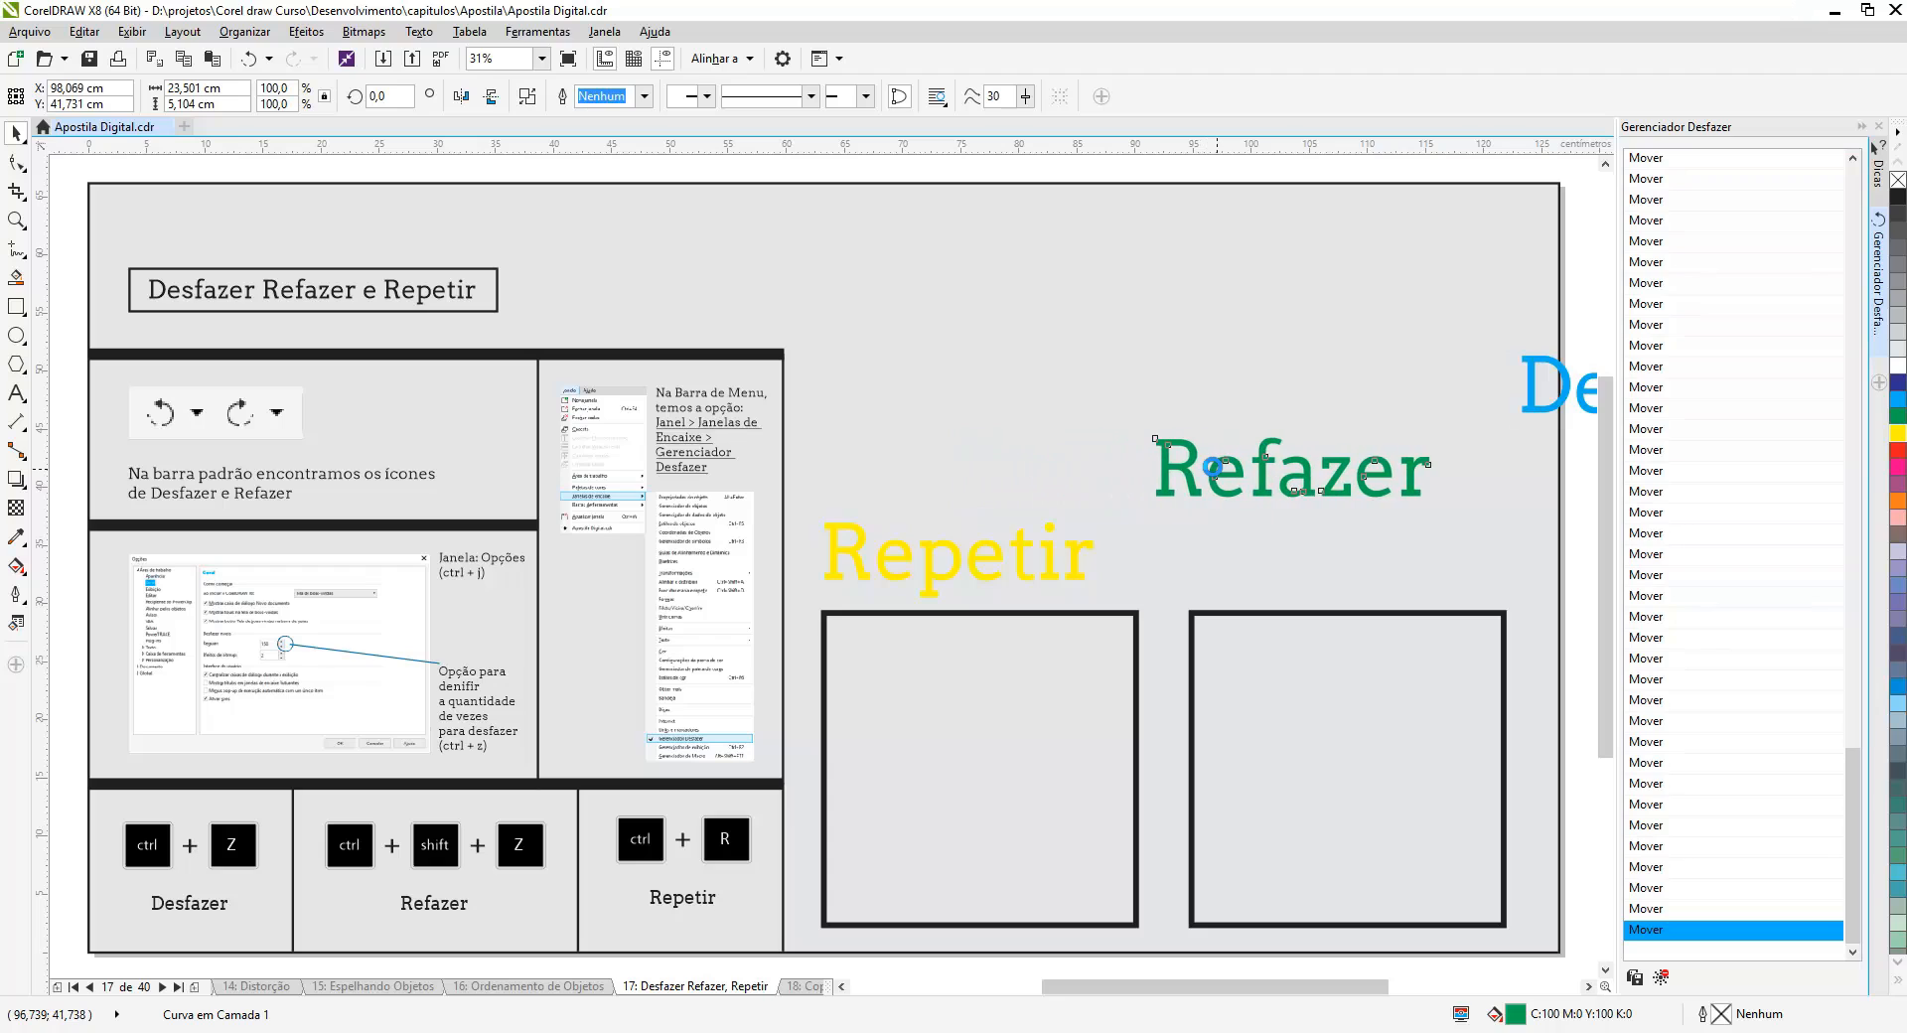
- Repeat the last nudge six times on the 'Repetir' text
{"action": "left_click", "coordinate": [1080, 564]}
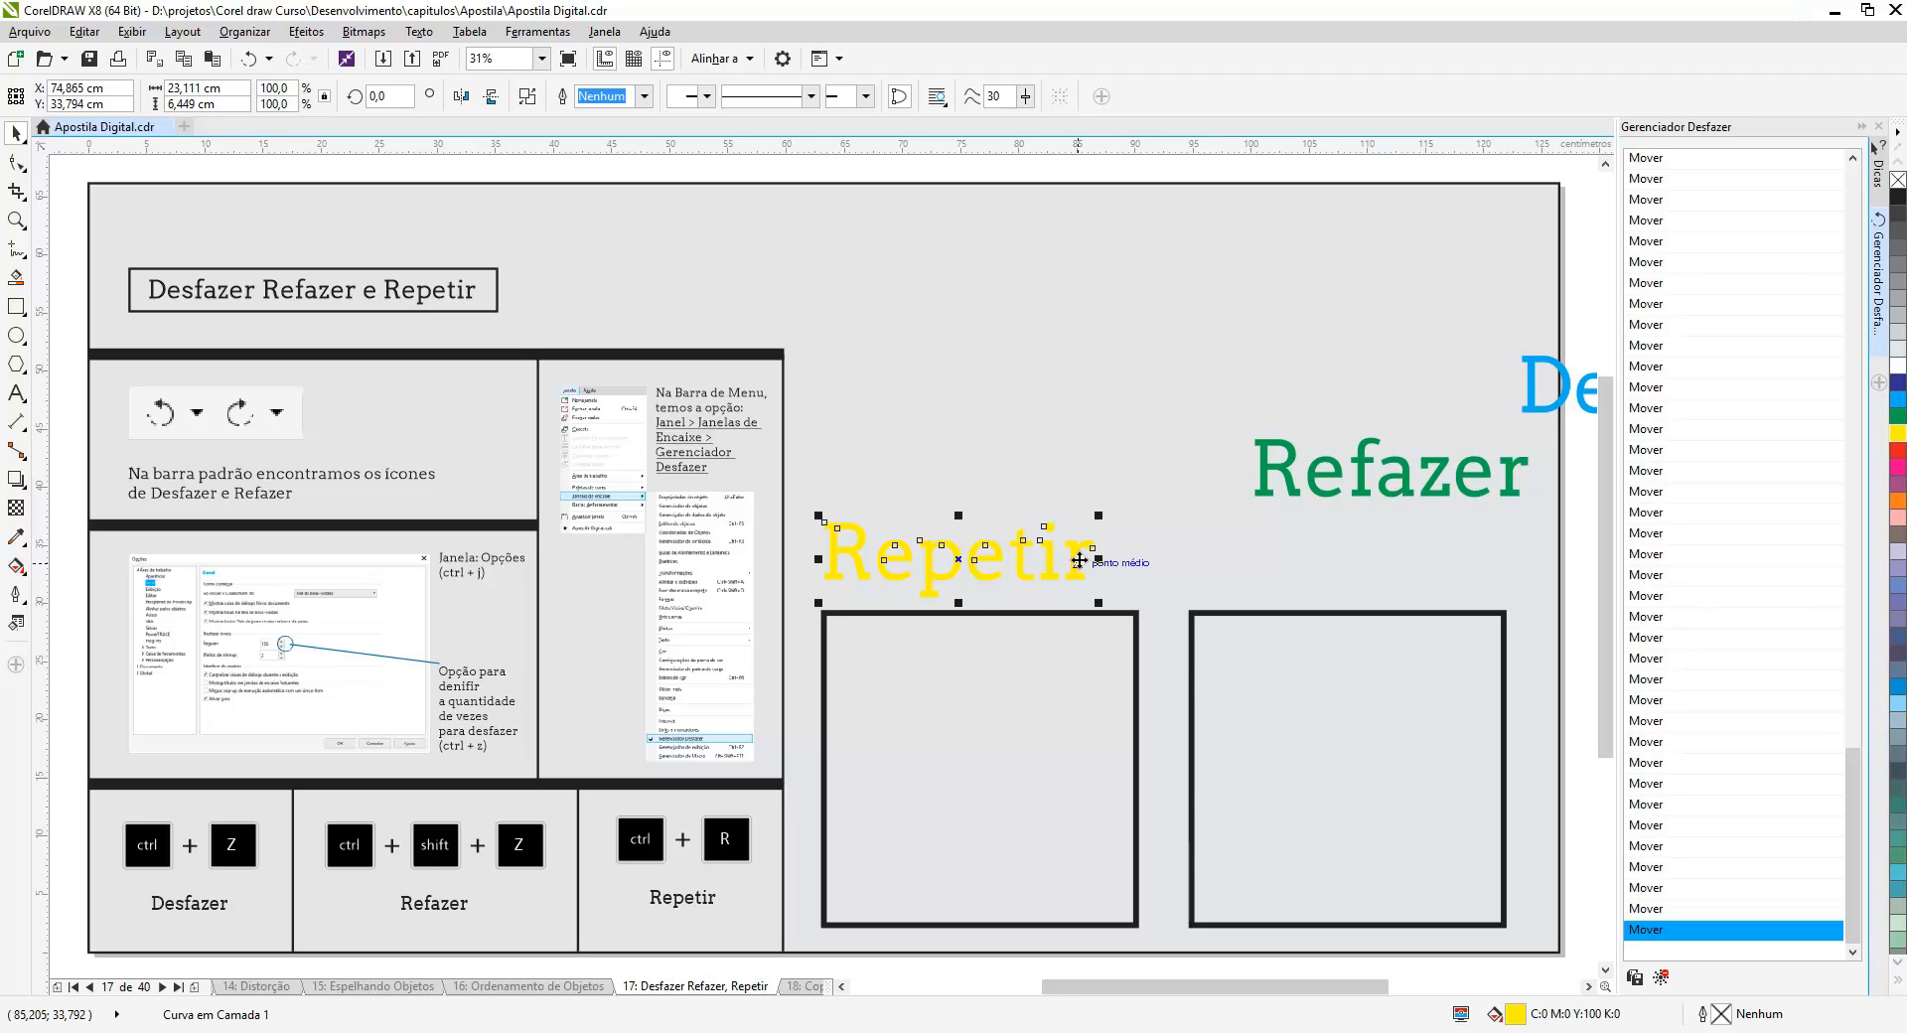
{"action": "key", "text": "ctrl+r"}
{"action": "key", "text": "ctrl+r"}
{"action": "key", "text": "ctrl+r"}
{"action": "key", "text": "ctrl+r"}
{"action": "key", "text": "ctrl+r"}
{"action": "key", "text": "ctrl+r"}
{"action": "key", "text": "ctrl+r"}
{"action": "key", "text": "ctrl+r"}
{"action": "key", "text": "ctrl+r"}
{"action": "key", "text": "ctrl+r"}
{"action": "key", "text": "ctrl+r"}
{"action": "key", "text": "ctrl+r"}
{"action": "key", "text": "ctrl+r"}
{"action": "key", "text": "ctrl+r"}
{"action": "key", "text": "ctrl+r"}
{"action": "key", "text": "ctrl+r"}
{"action": "key", "text": "ctrl+r"}
{"action": "key", "text": "ctrl+r"}
{"action": "key", "text": "ctrl+r"}
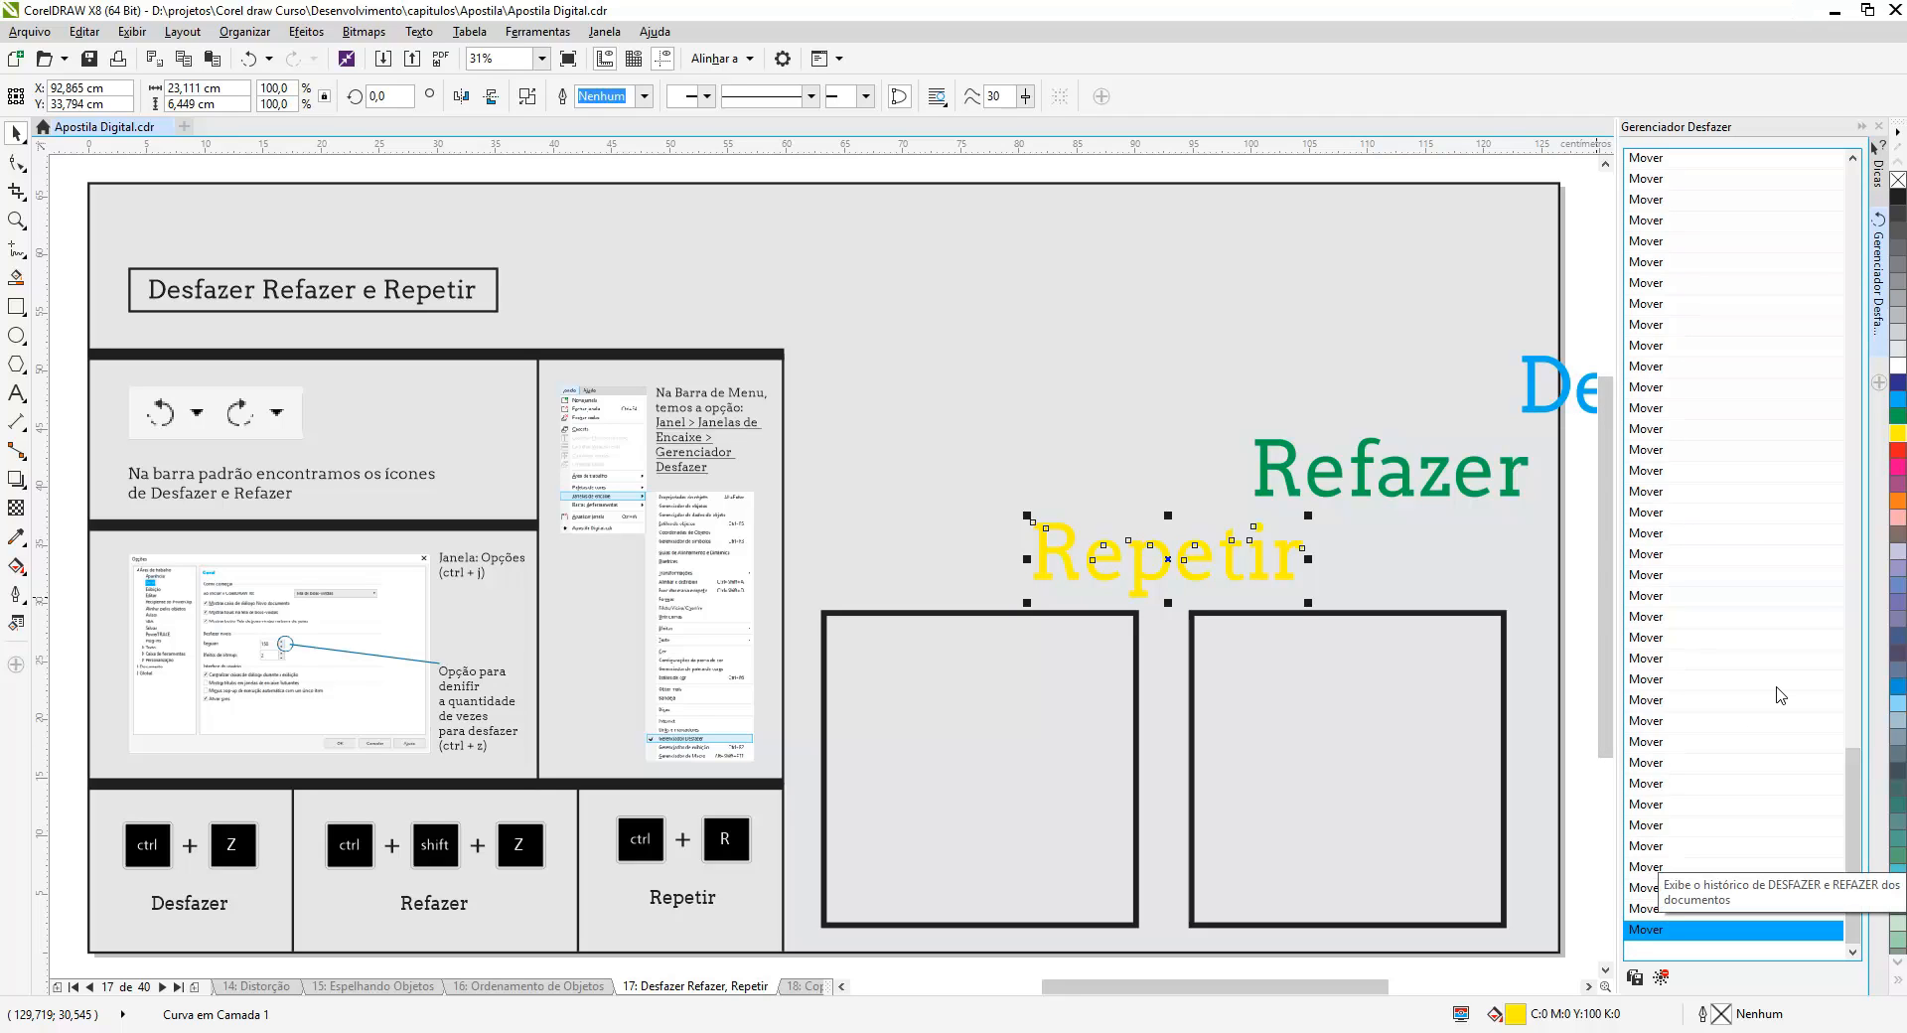
- Revert the document to the 'Arquivo Novo' state at the top of the undo history
{"action": "left_click_drag", "start_coordinate": [1853, 856], "coordinate": [1852, 263]}
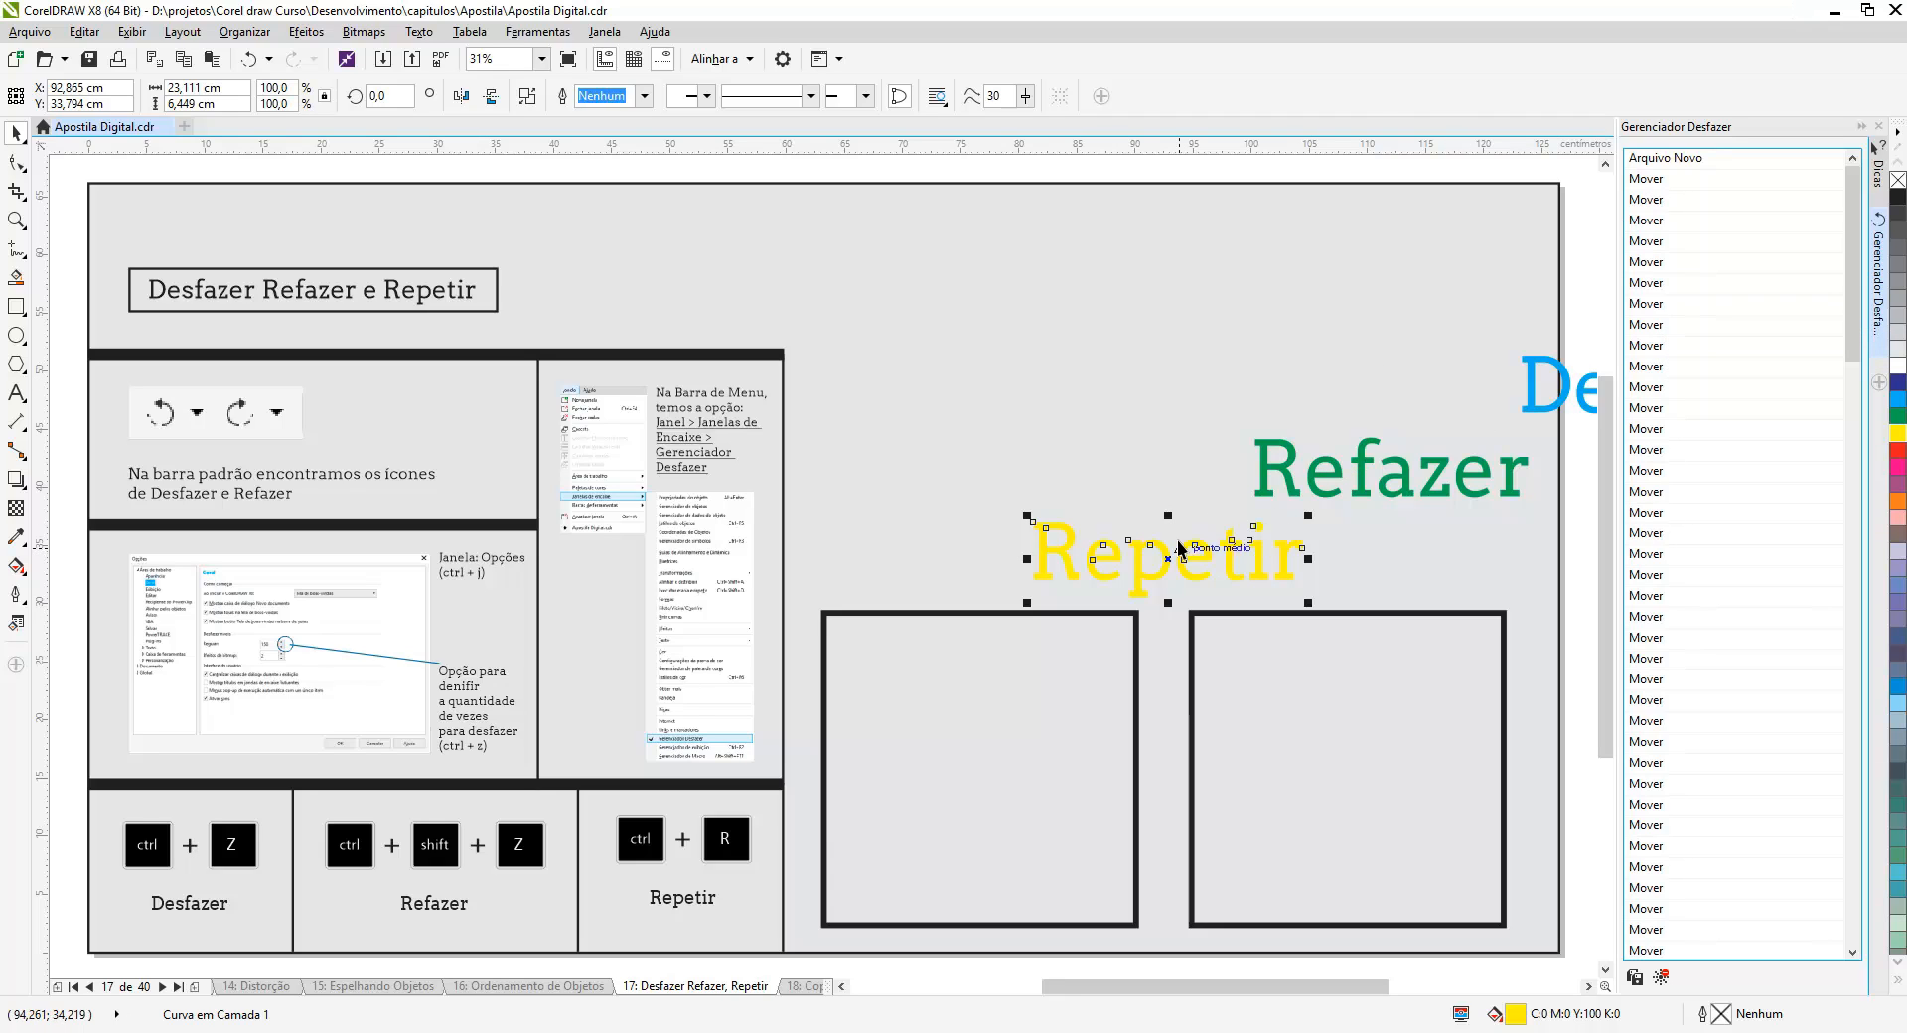
{"action": "left_click", "coordinate": [1670, 159]}
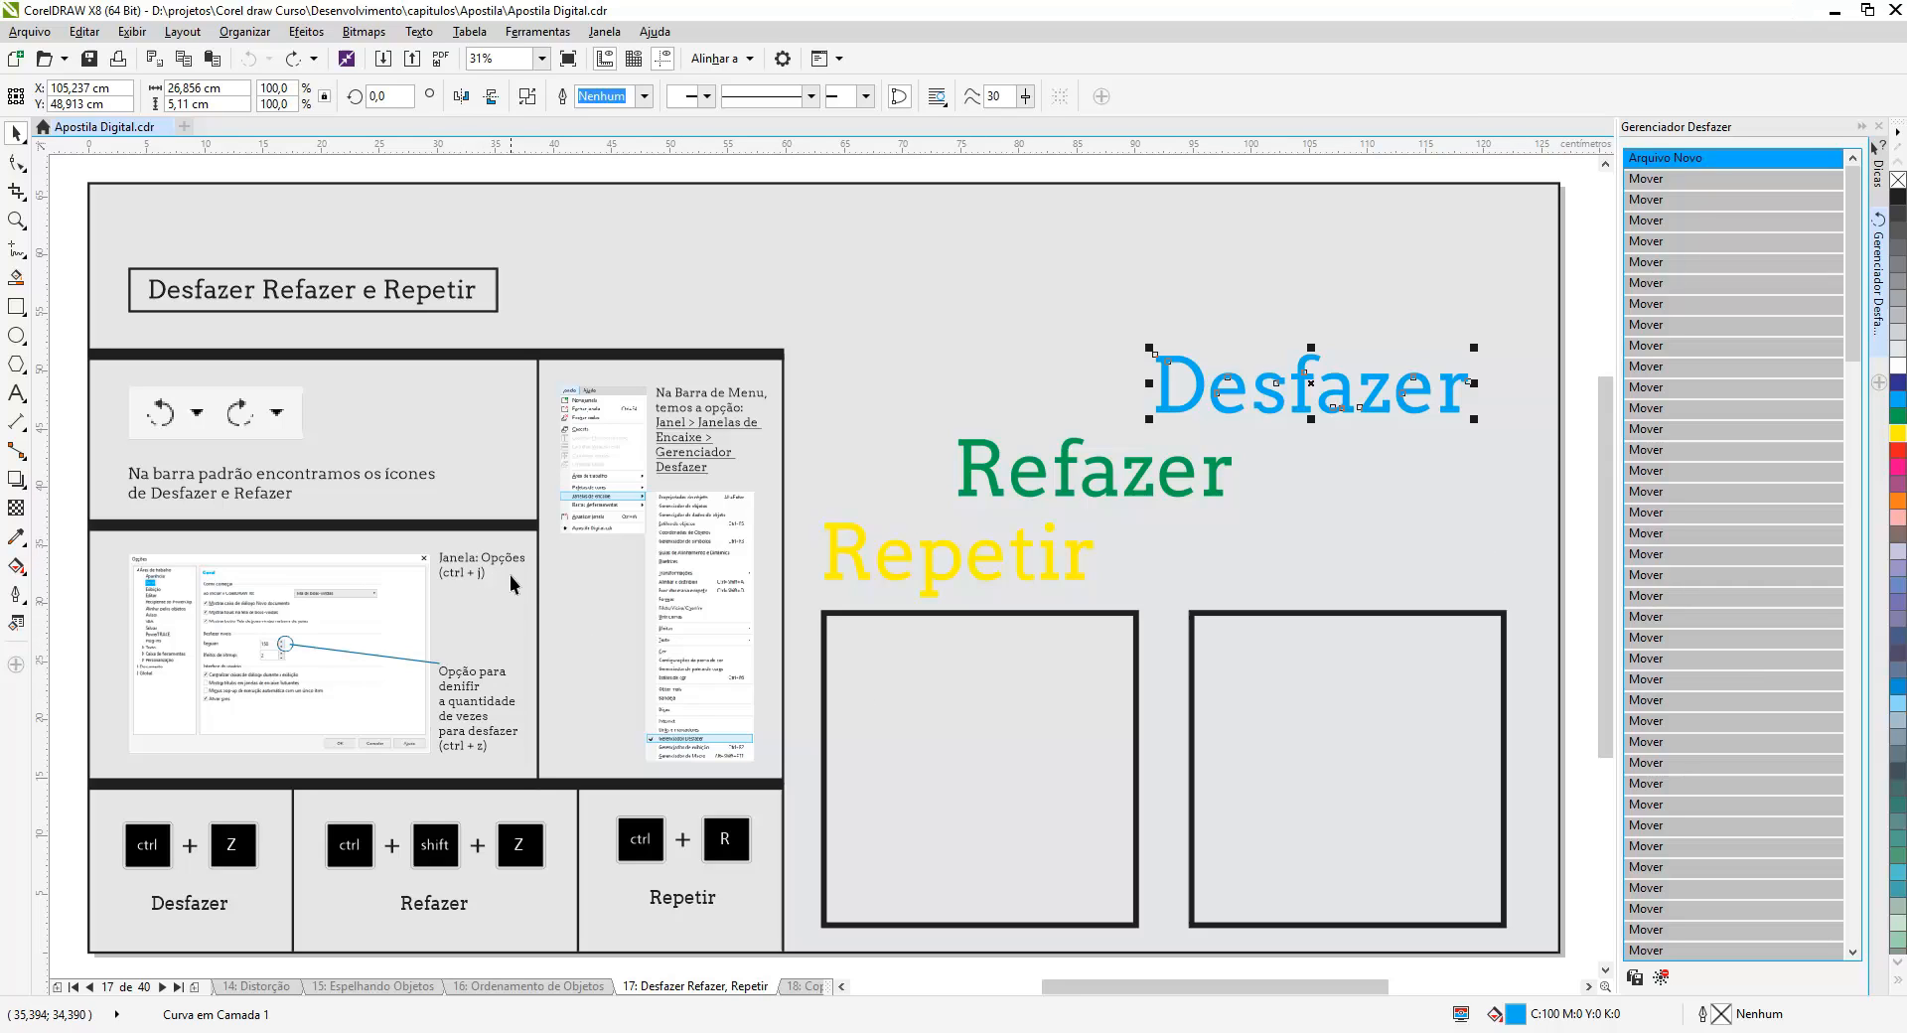
- Open the Options dialog and set the workspace's regular undo levels to 5
{"action": "left_click", "coordinate": [1387, 502]}
{"action": "key", "text": "ctrl+j"}
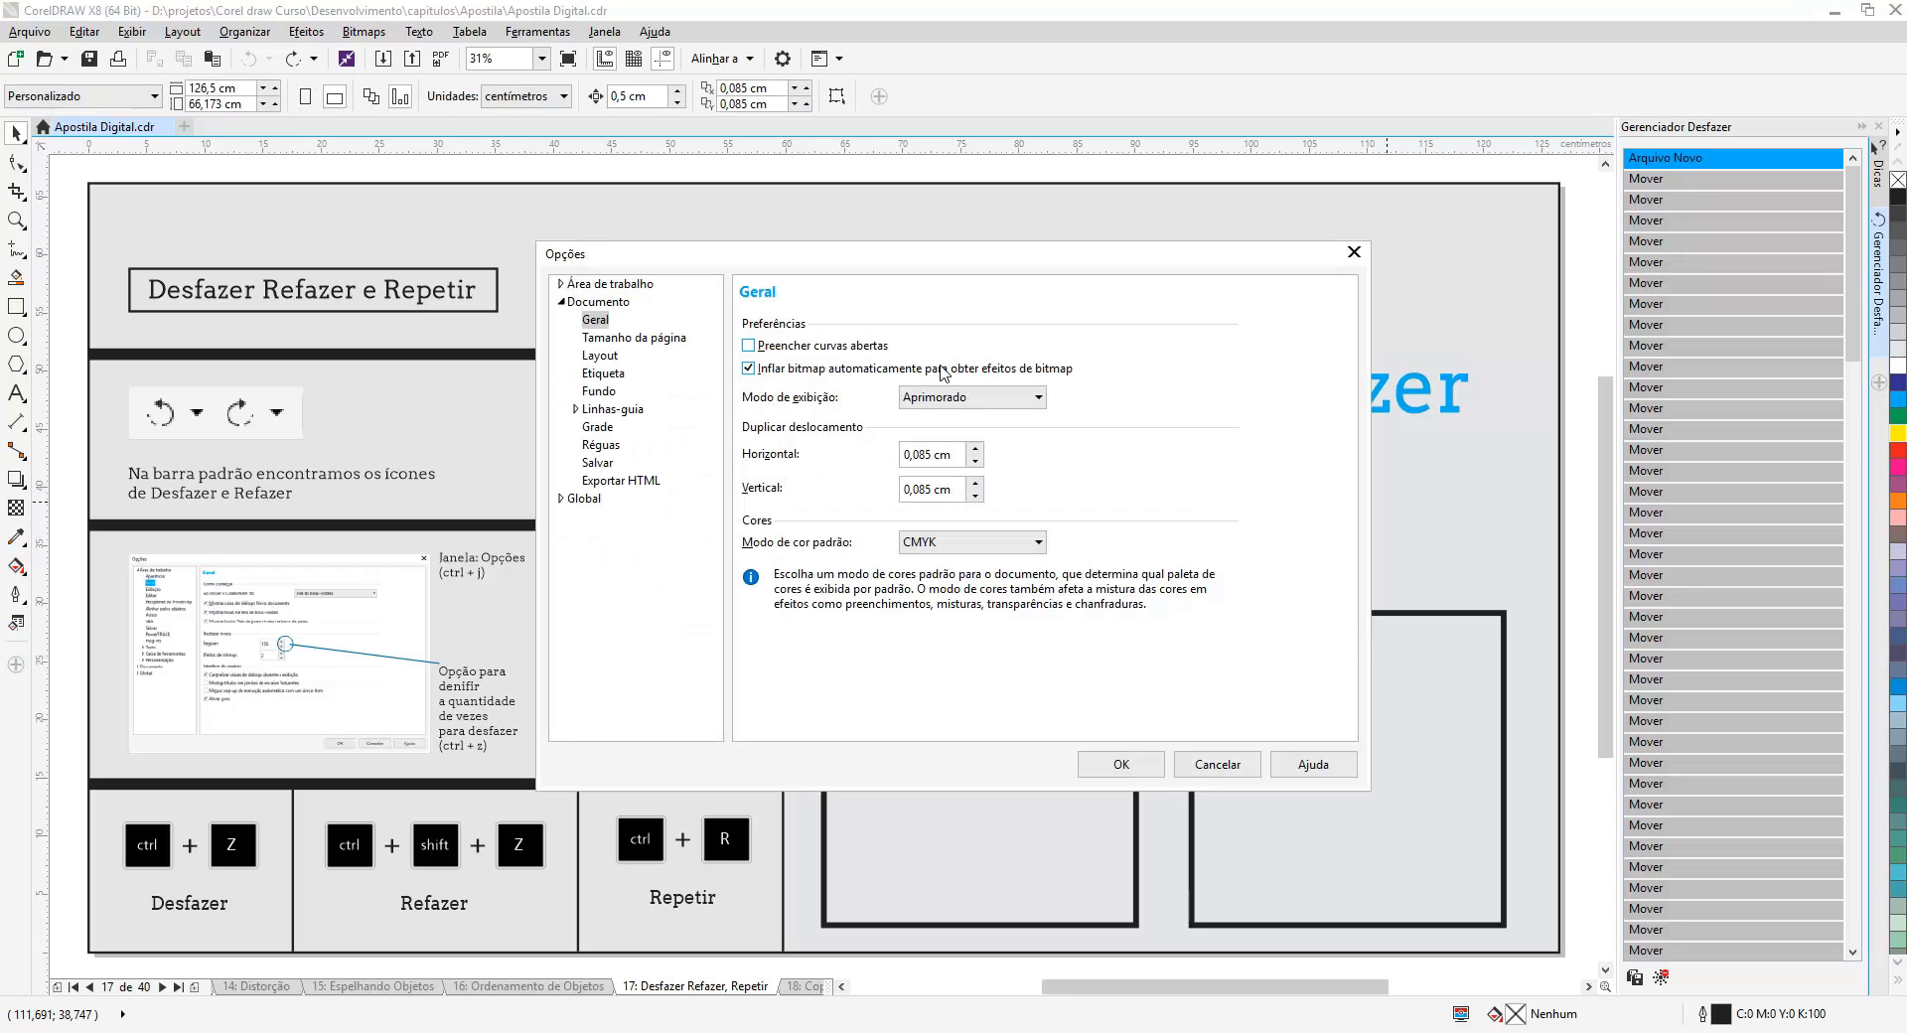
{"action": "left_click", "coordinate": [580, 287]}
{"action": "left_click", "coordinate": [561, 303]}
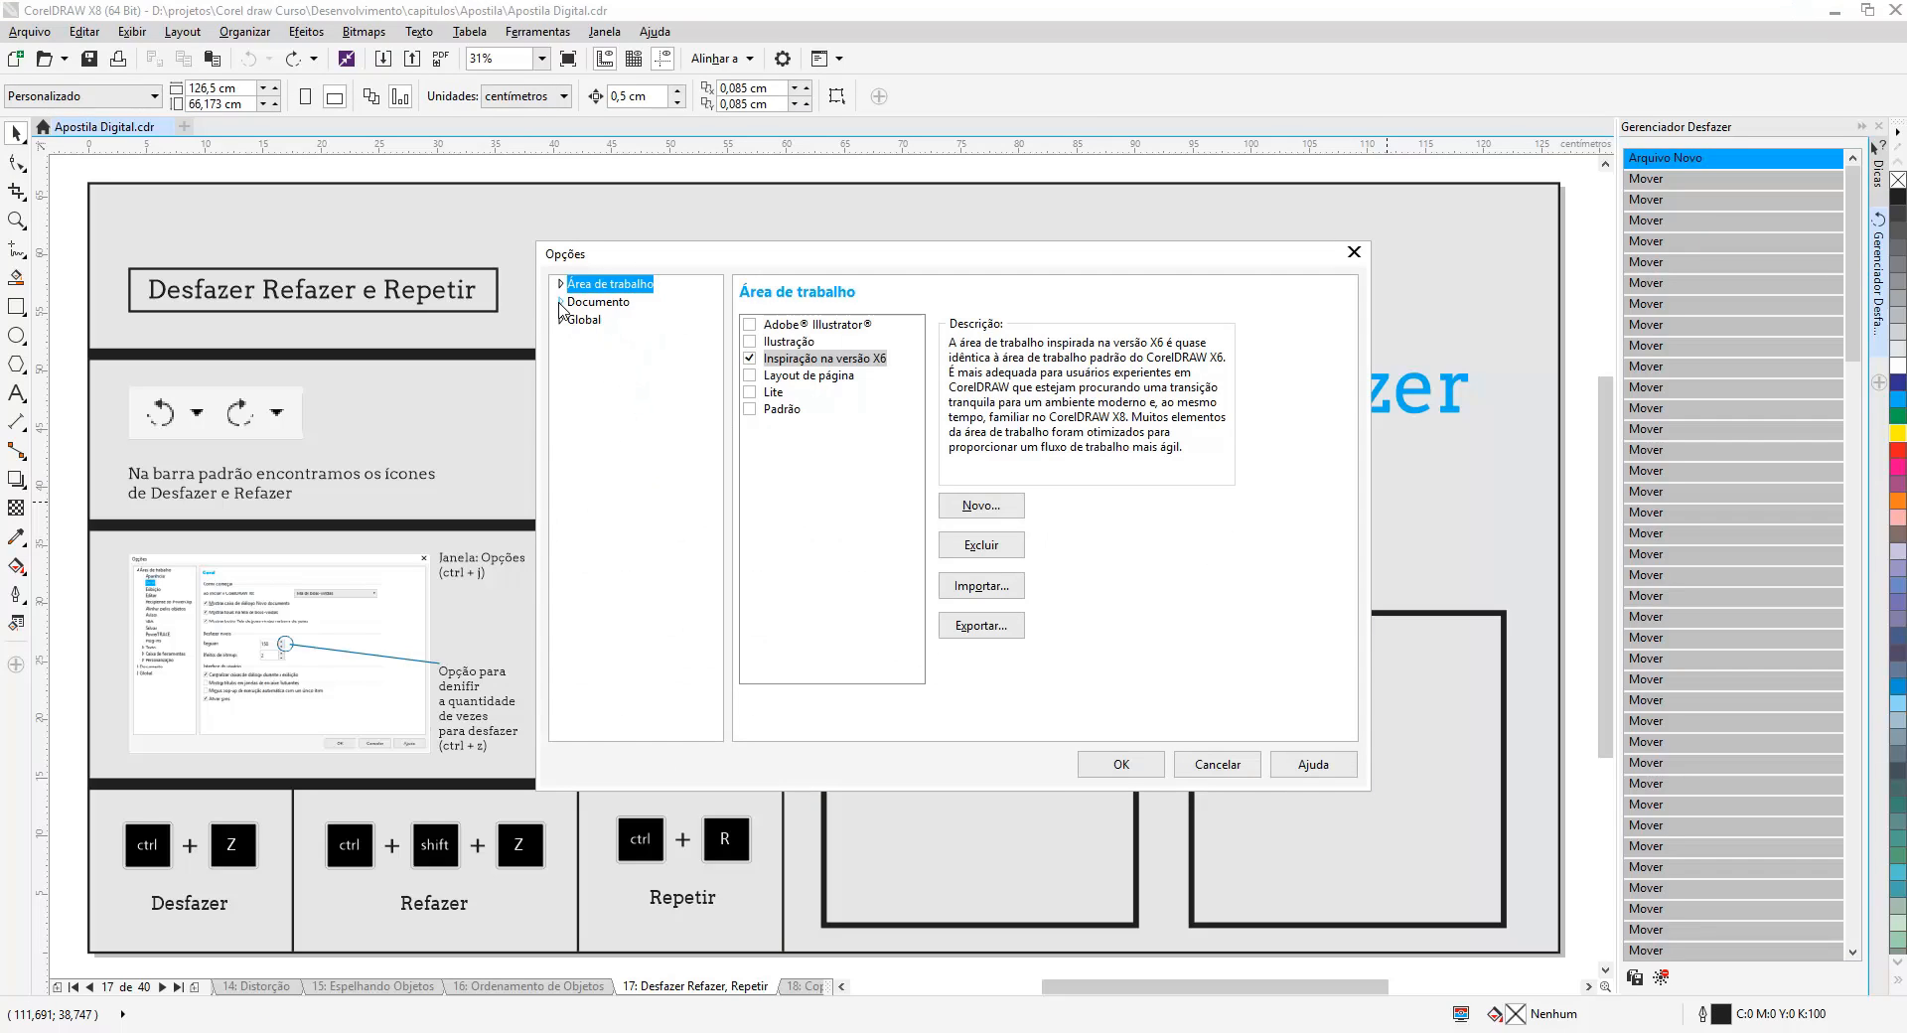
{"action": "left_click", "coordinate": [561, 284]}
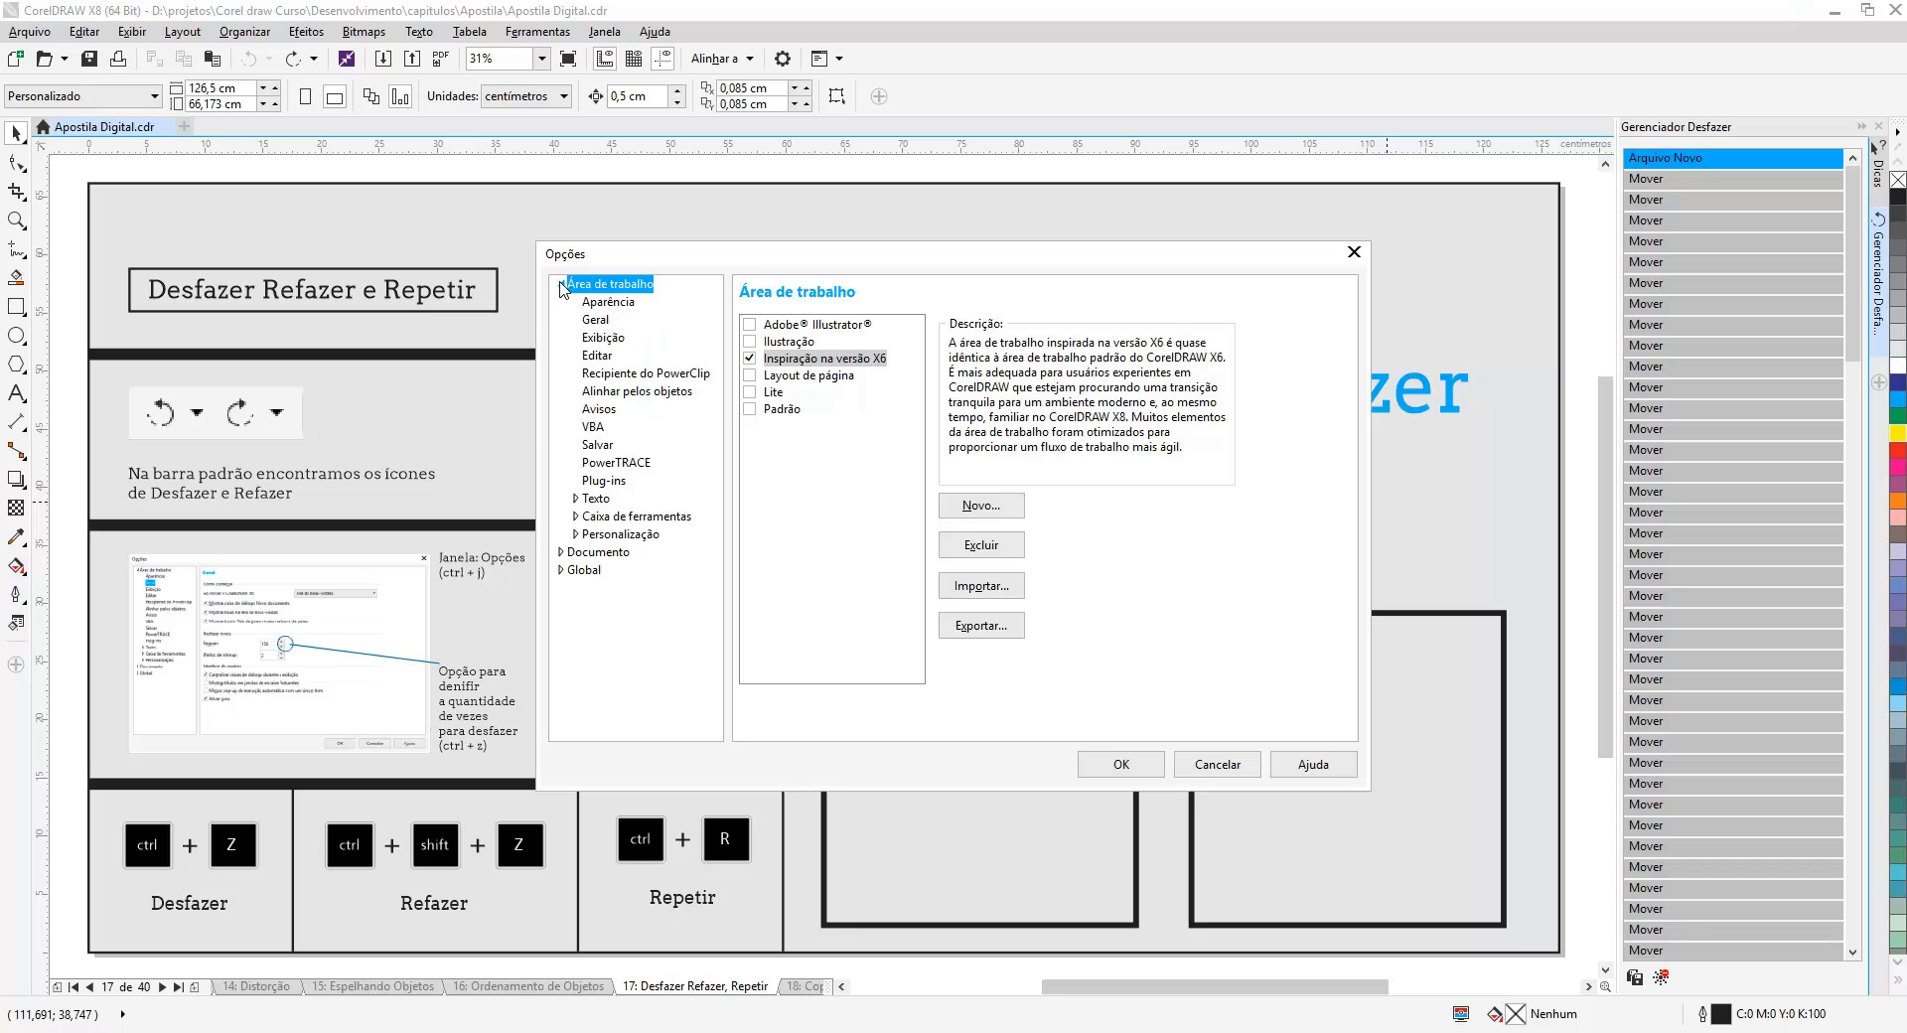
{"action": "left_click", "coordinate": [596, 321]}
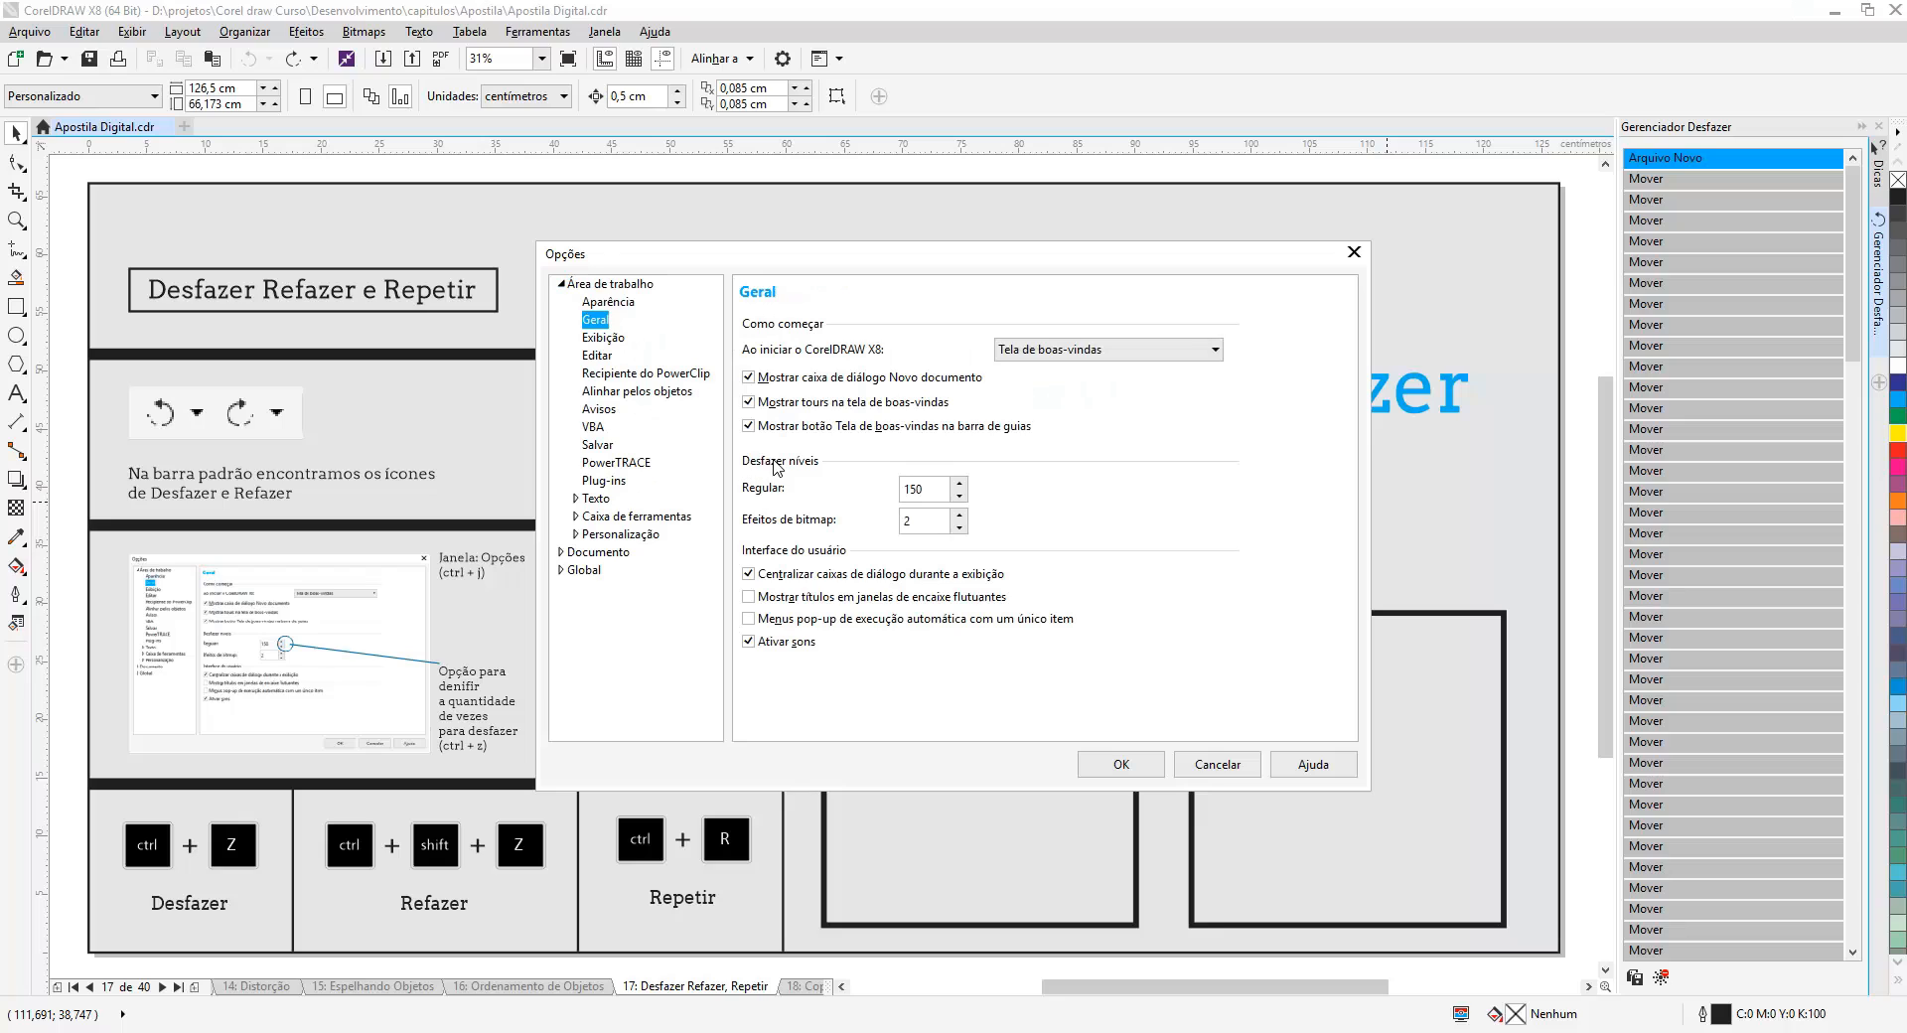
{"action": "left_click", "coordinate": [935, 489]}
{"action": "double_click", "coordinate": [936, 489]}
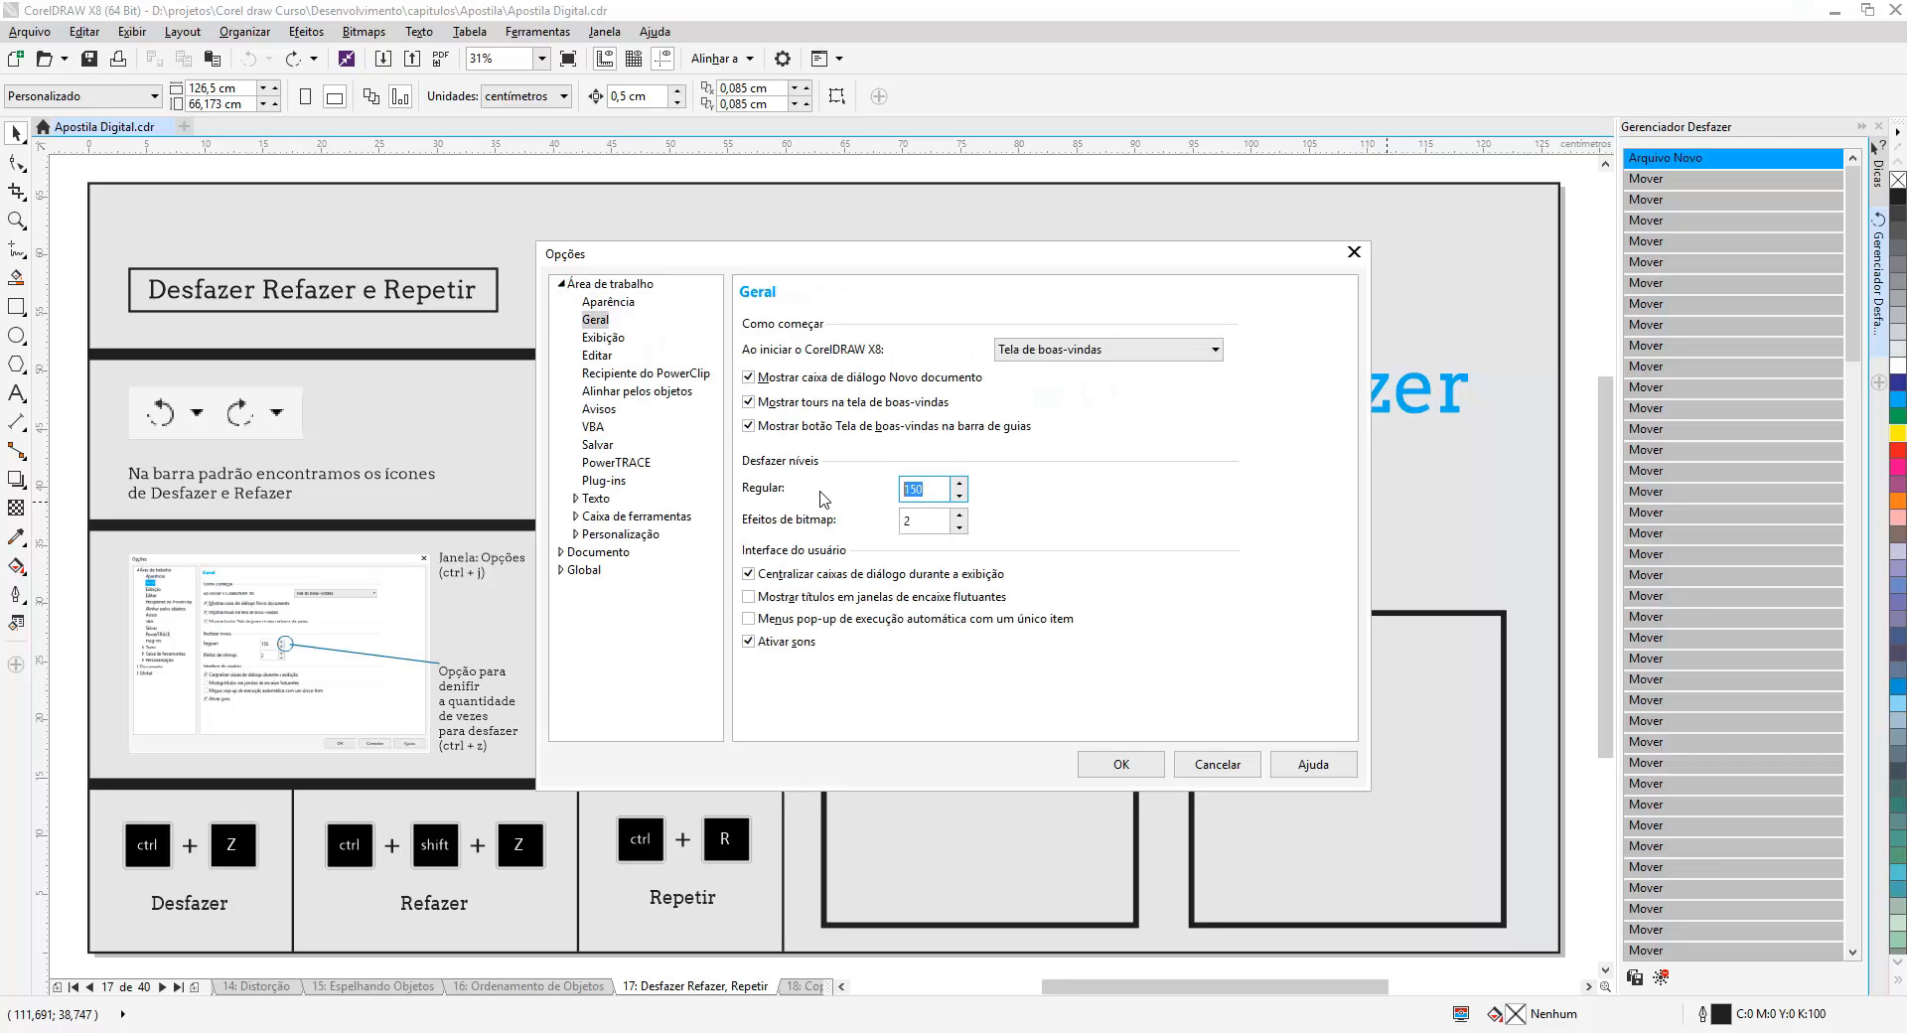
{"action": "type", "text": "5"}
{"action": "left_click", "coordinate": [1120, 764]}
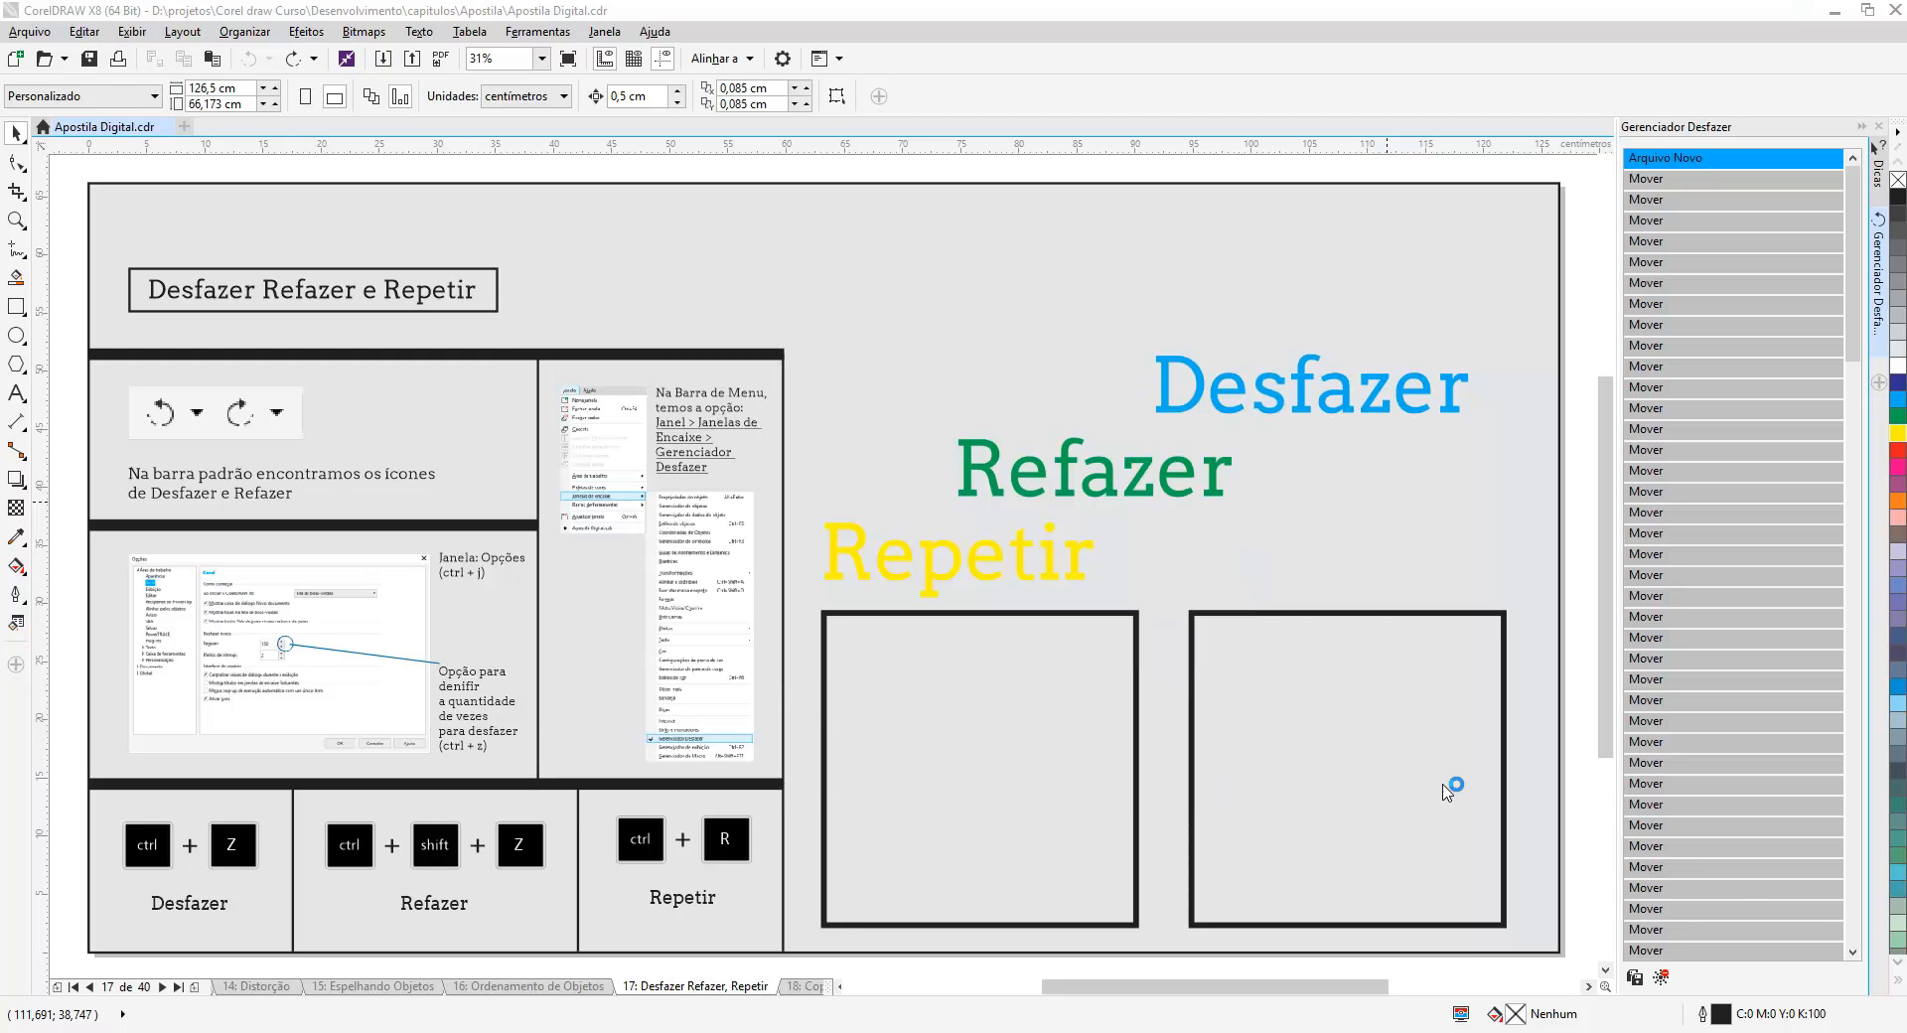
- Nudge the 'Refazer' text three times to the right and rotate it about 9.7 degrees
{"action": "left_click", "coordinate": [1191, 492]}
{"action": "key", "text": "Right"}
{"action": "key", "text": "Right"}
{"action": "key", "text": "Right"}
{"action": "key", "text": "Right"}
{"action": "key", "text": "Right"}
{"action": "key", "text": "Right"}
{"action": "key", "text": "Right"}
{"action": "key", "text": "Right"}
{"action": "key", "text": "Right"}
{"action": "key", "text": "Right"}
{"action": "key", "text": "Right"}
{"action": "key", "text": "Right"}
{"action": "key", "text": "Right"}
{"action": "key", "text": "Right"}
{"action": "key", "text": "Right"}
{"action": "key", "text": "Right"}
{"action": "key", "text": "Right"}
{"action": "key", "text": "Right"}
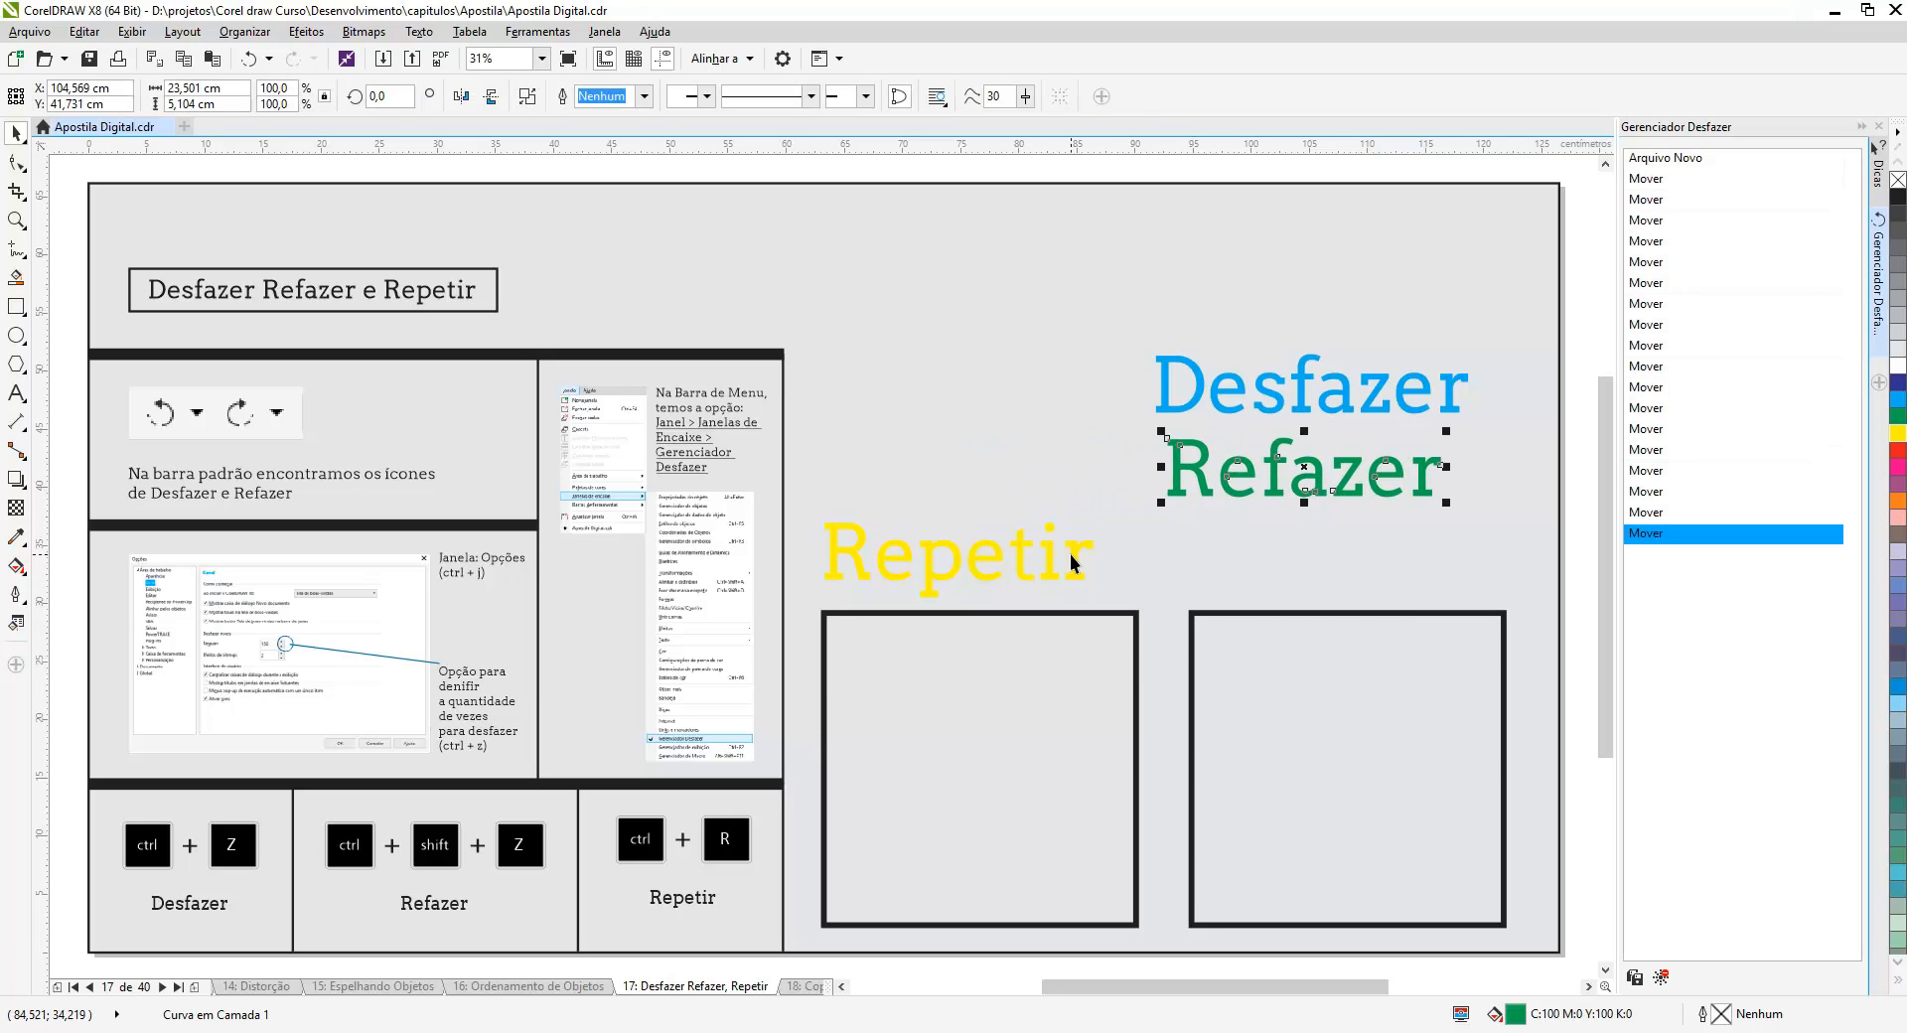
{"action": "left_click", "coordinate": [1232, 485]}
{"action": "left_click_drag", "start_coordinate": [1460, 437], "coordinate": [1453, 410]}
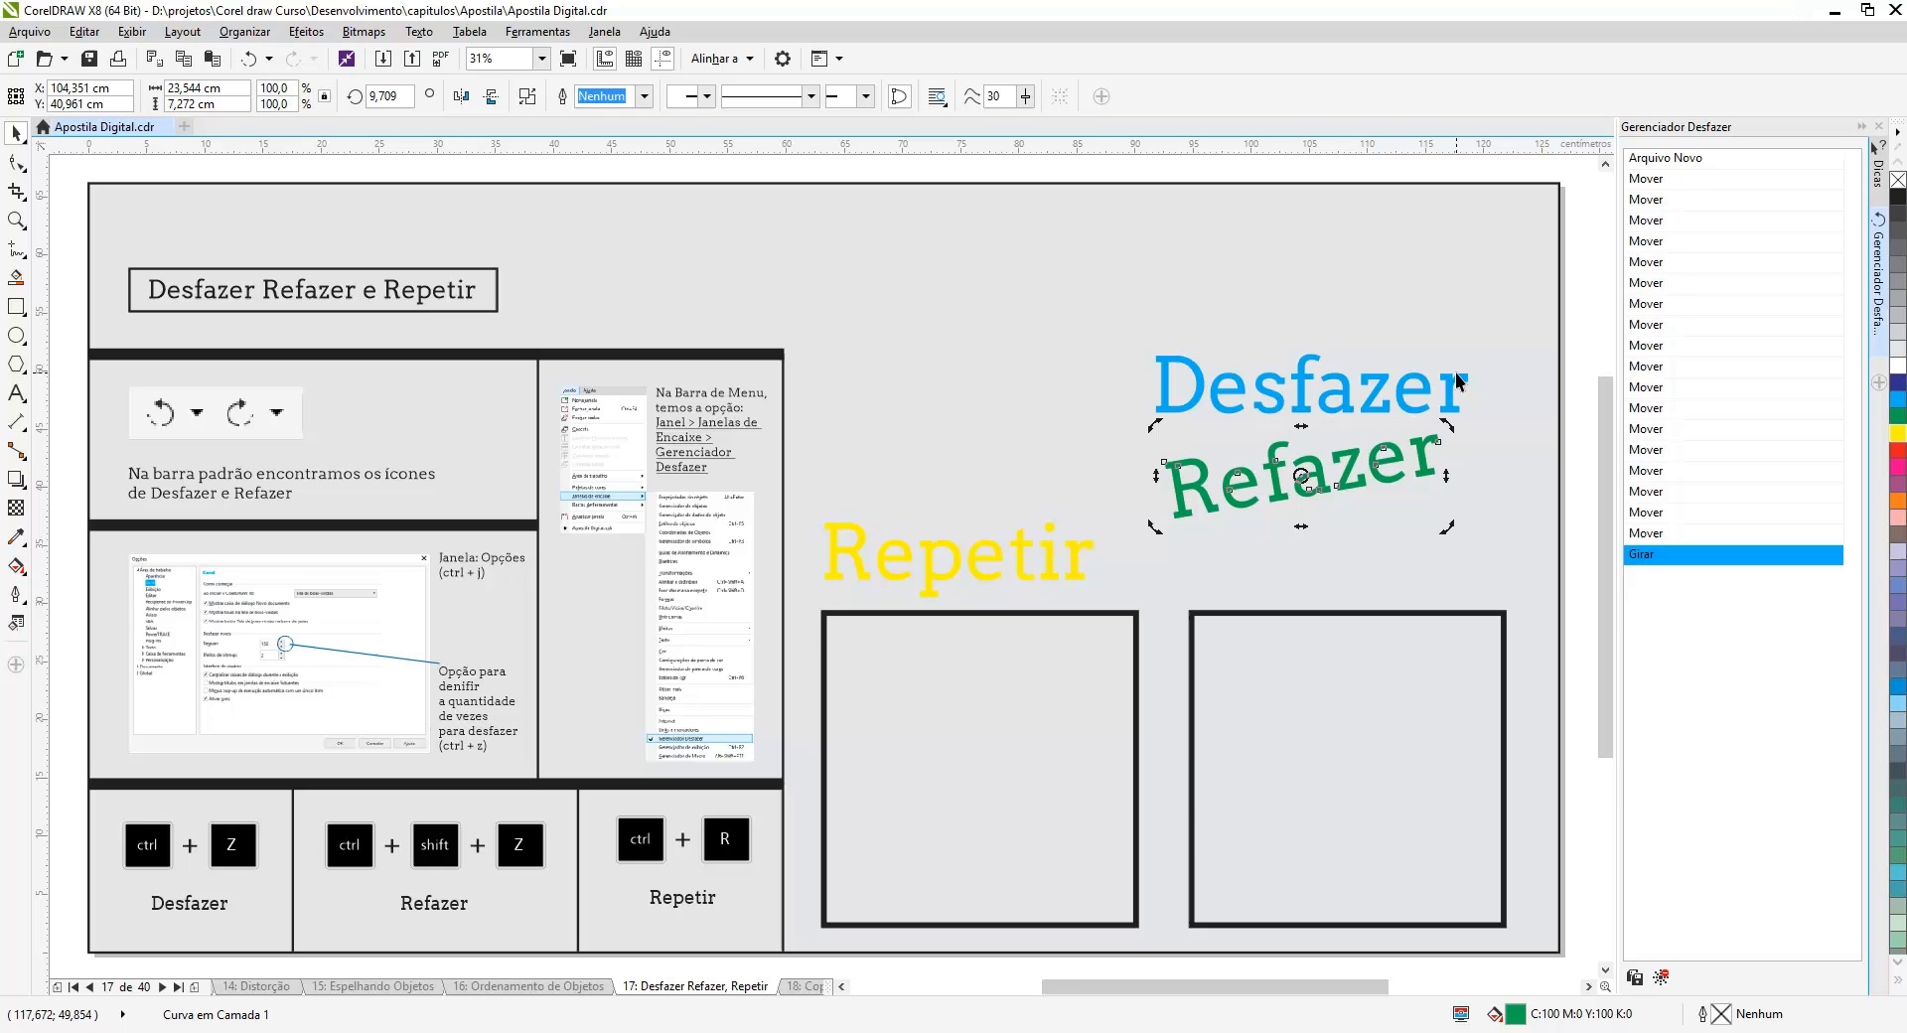
- Fill the 'Desfazer' and 'Repetir' texts with red
{"action": "left_click", "coordinate": [1468, 389]}
{"action": "left_click", "coordinate": [1898, 451]}
{"action": "left_click", "coordinate": [1041, 564]}
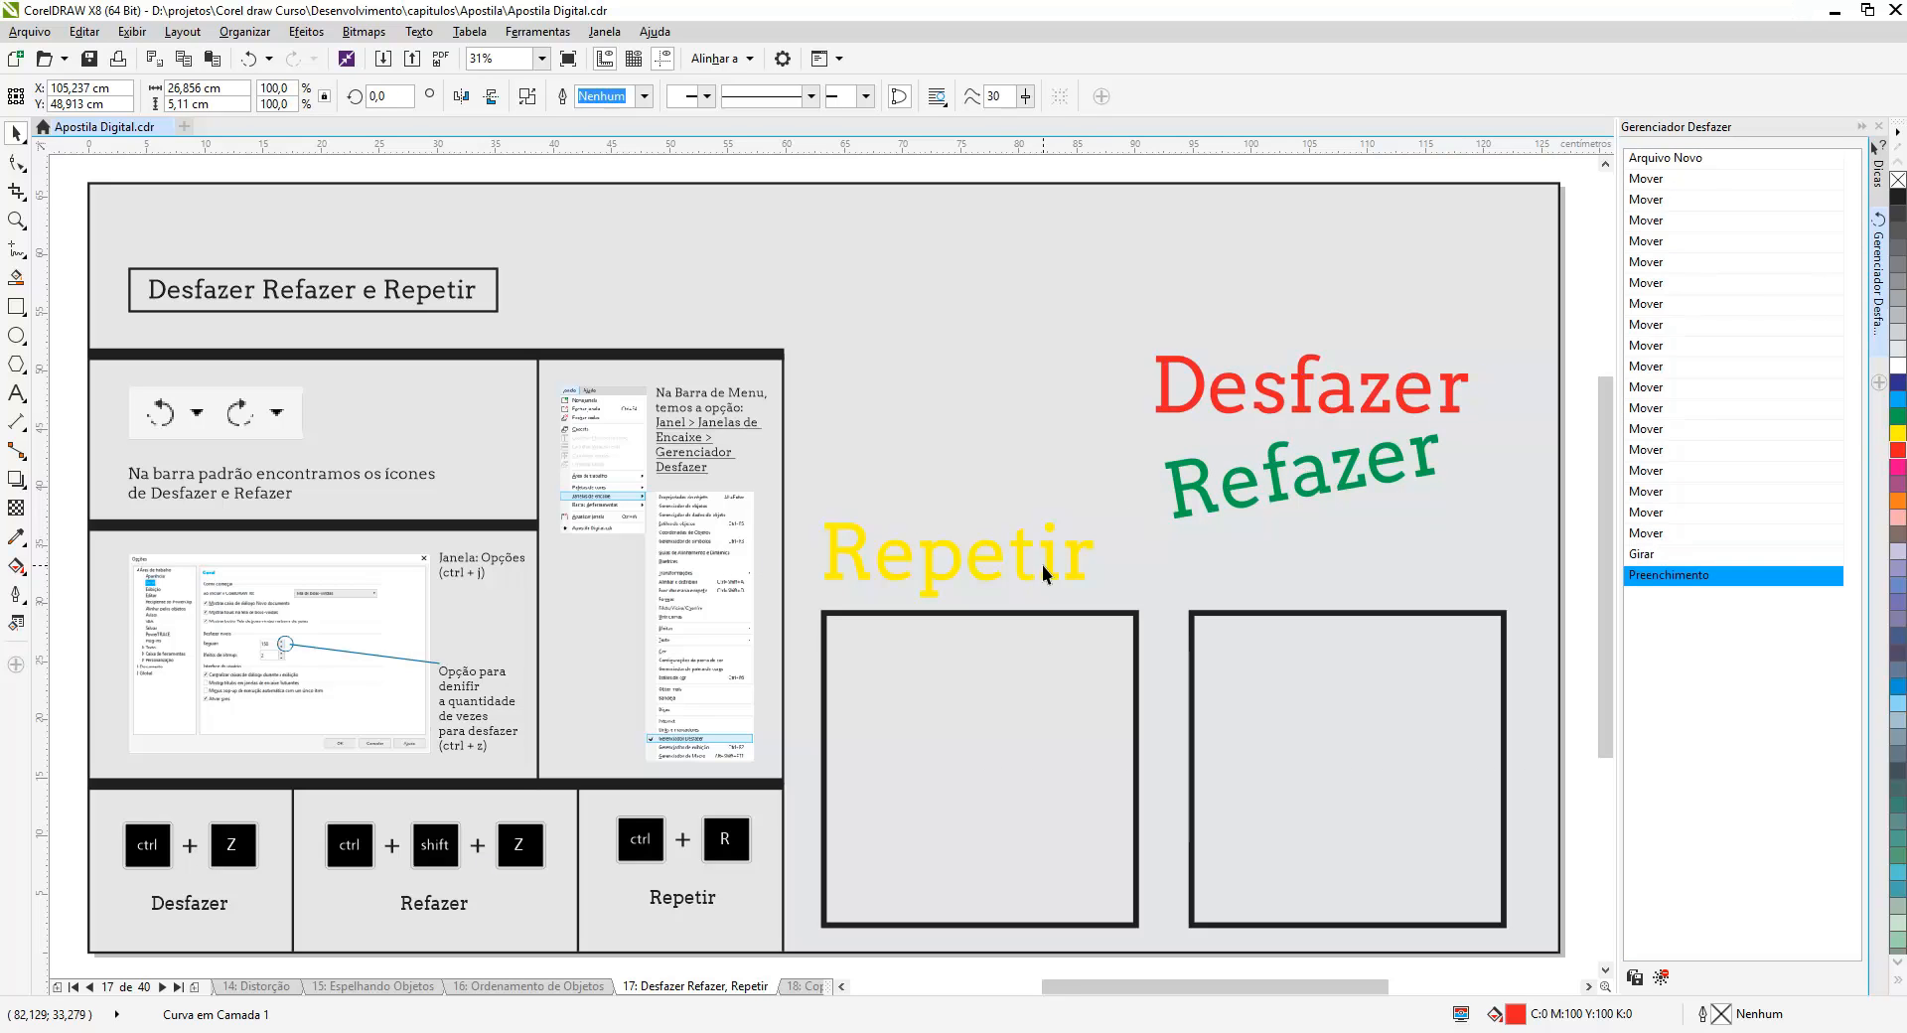
{"action": "left_click", "coordinate": [1057, 565]}
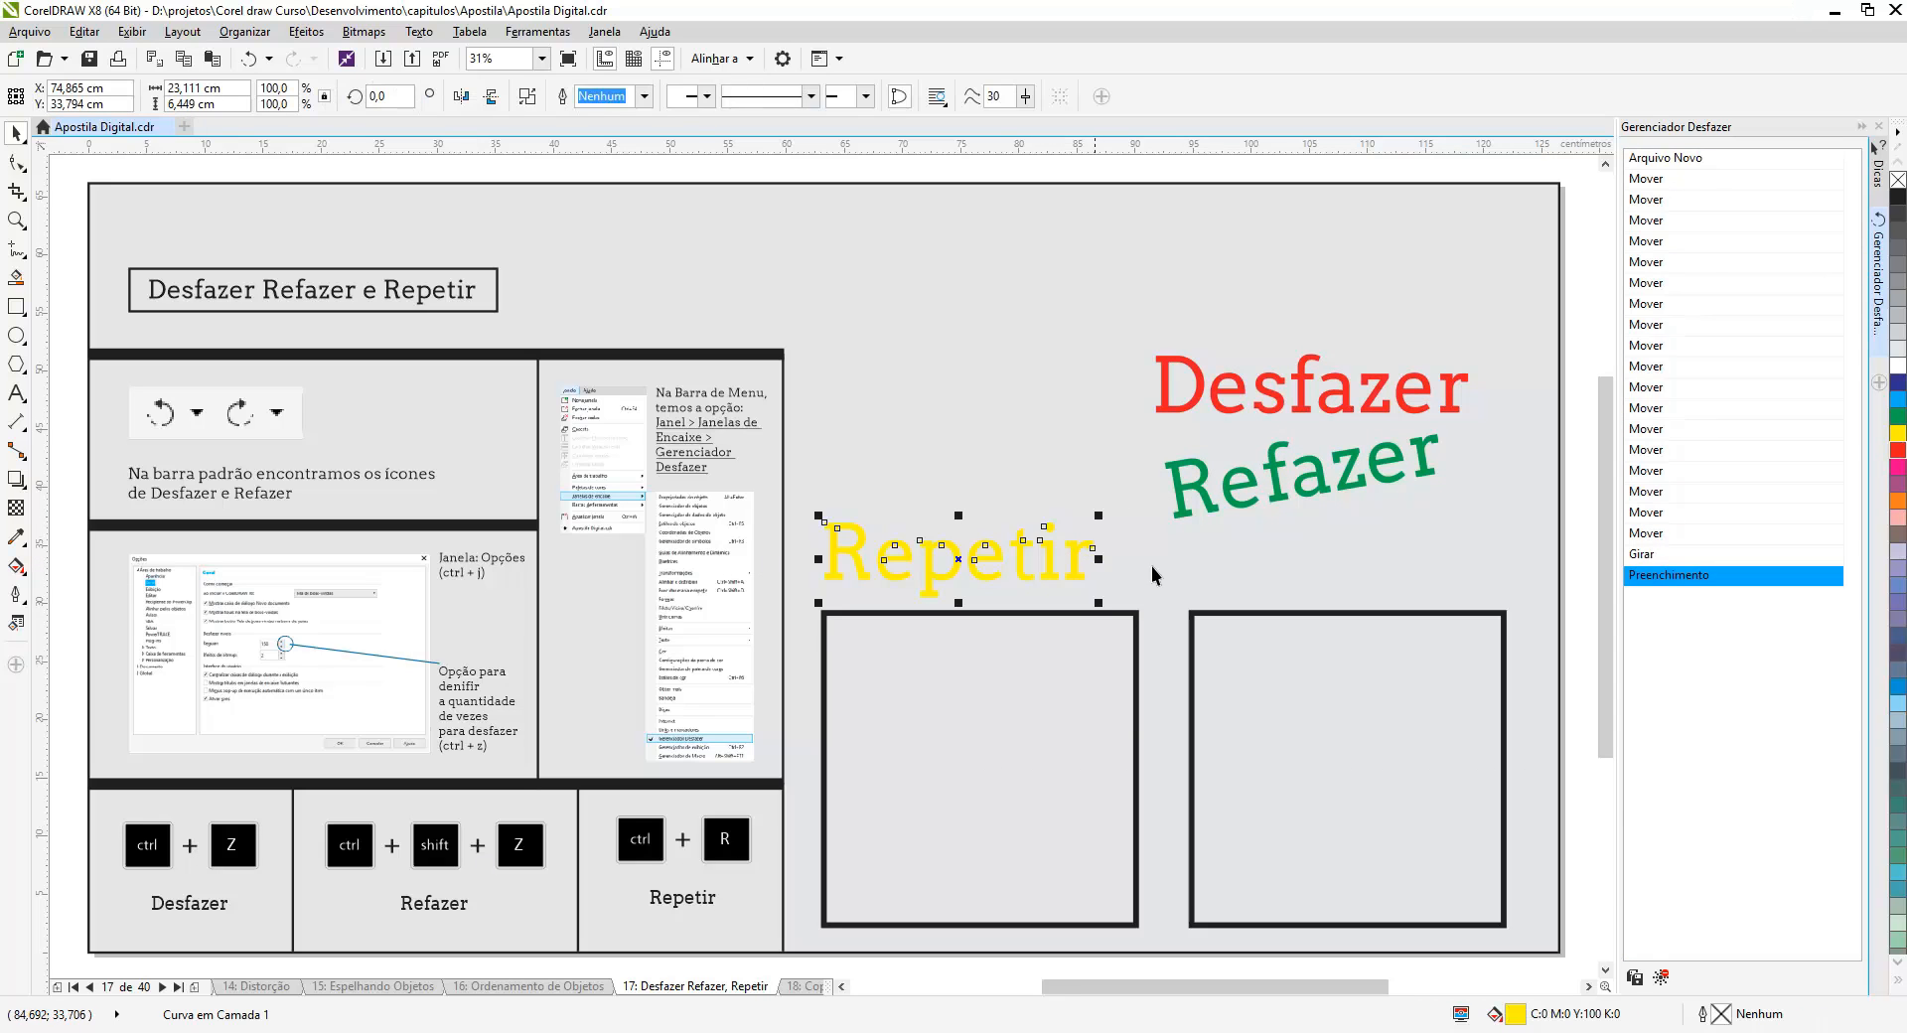
{"action": "left_click", "coordinate": [1899, 452]}
- Move the 'Repetir' text slightly to the right and repeat that move three times
{"action": "left_click", "coordinate": [1359, 483]}
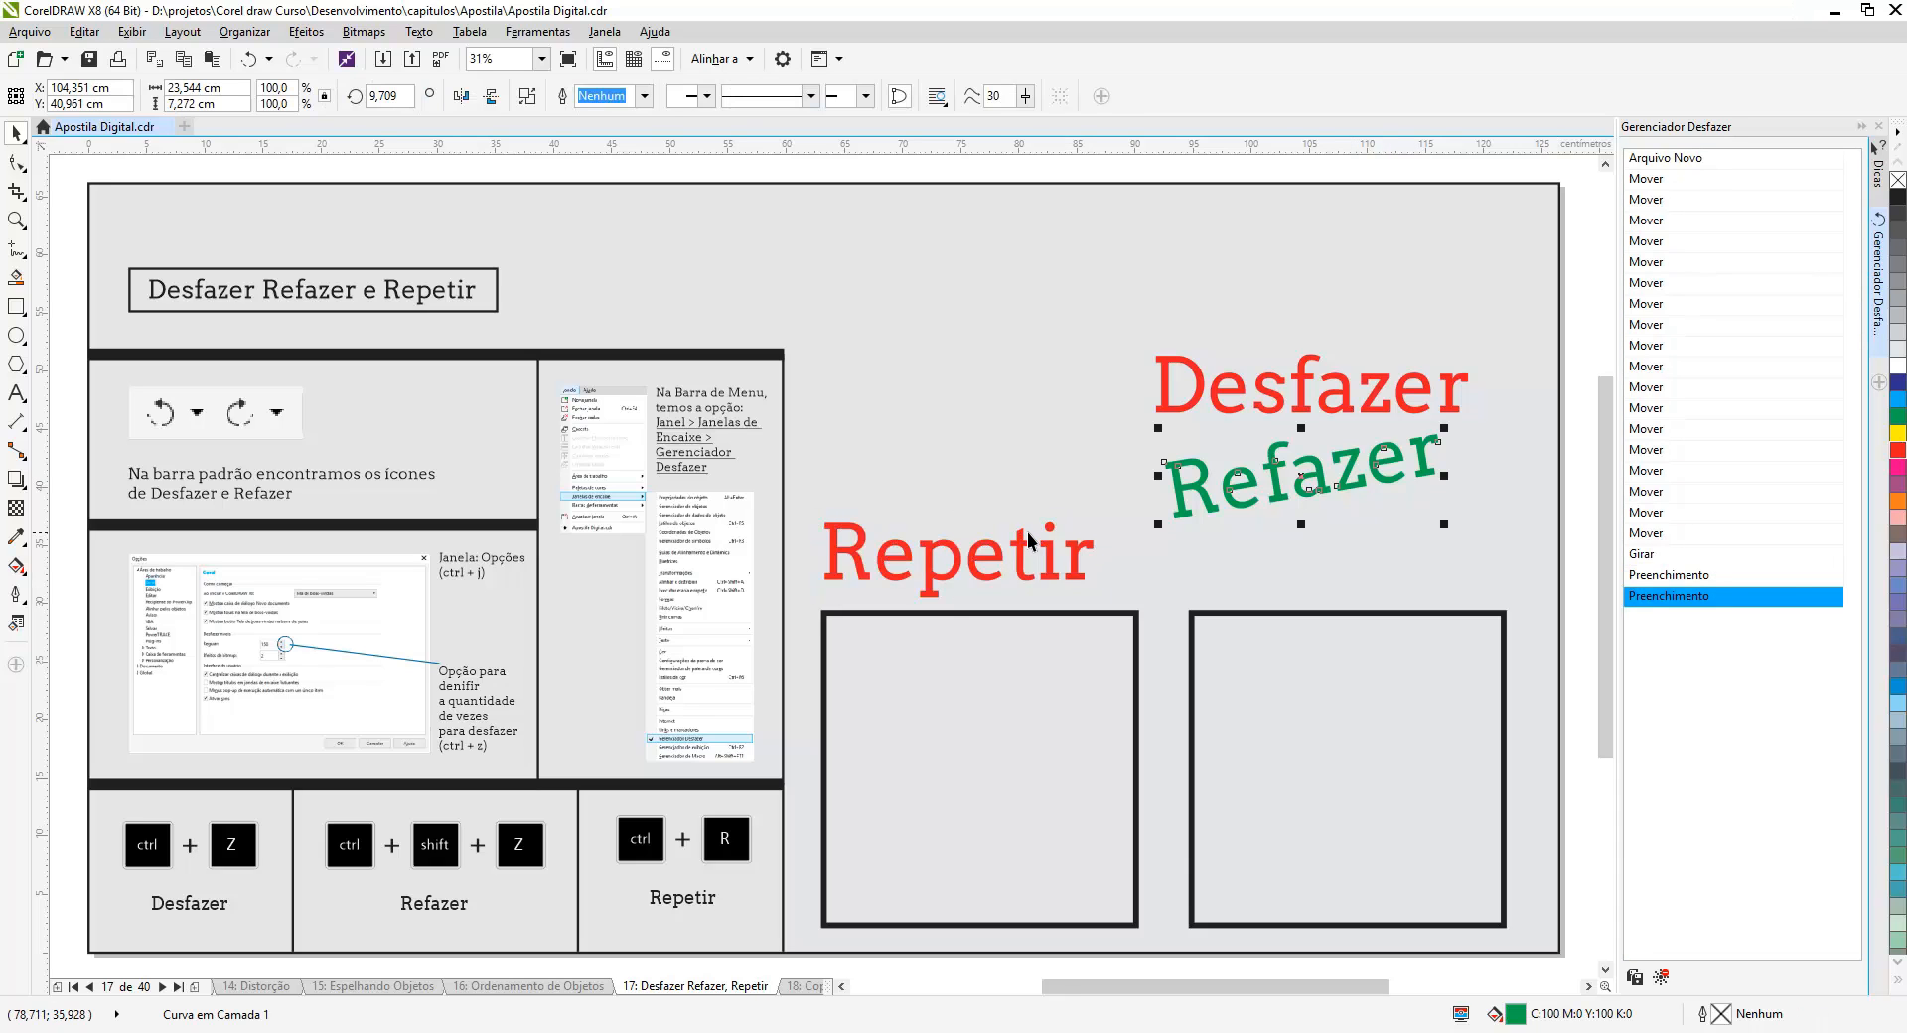
{"action": "left_click_drag", "start_coordinate": [1043, 562], "coordinate": [1055, 563]}
{"action": "key", "text": "ctrl+r"}
{"action": "key", "text": "ctrl+r"}
{"action": "key", "text": "ctrl+r"}
{"action": "key", "text": "ctrl+r"}
{"action": "key", "text": "ctrl+r"}
{"action": "key", "text": "ctrl+r"}
{"action": "key", "text": "ctrl+r"}
{"action": "key", "text": "ctrl+r"}
{"action": "key", "text": "ctrl+r"}
{"action": "key", "text": "ctrl+r"}
{"action": "key", "text": "ctrl+r"}
{"action": "key", "text": "ctrl+r"}
{"action": "key", "text": "ctrl+r"}
{"action": "key", "text": "ctrl+r"}
{"action": "key", "text": "ctrl+r"}
{"action": "key", "text": "ctrl+r"}
{"action": "key", "text": "ctrl+r"}
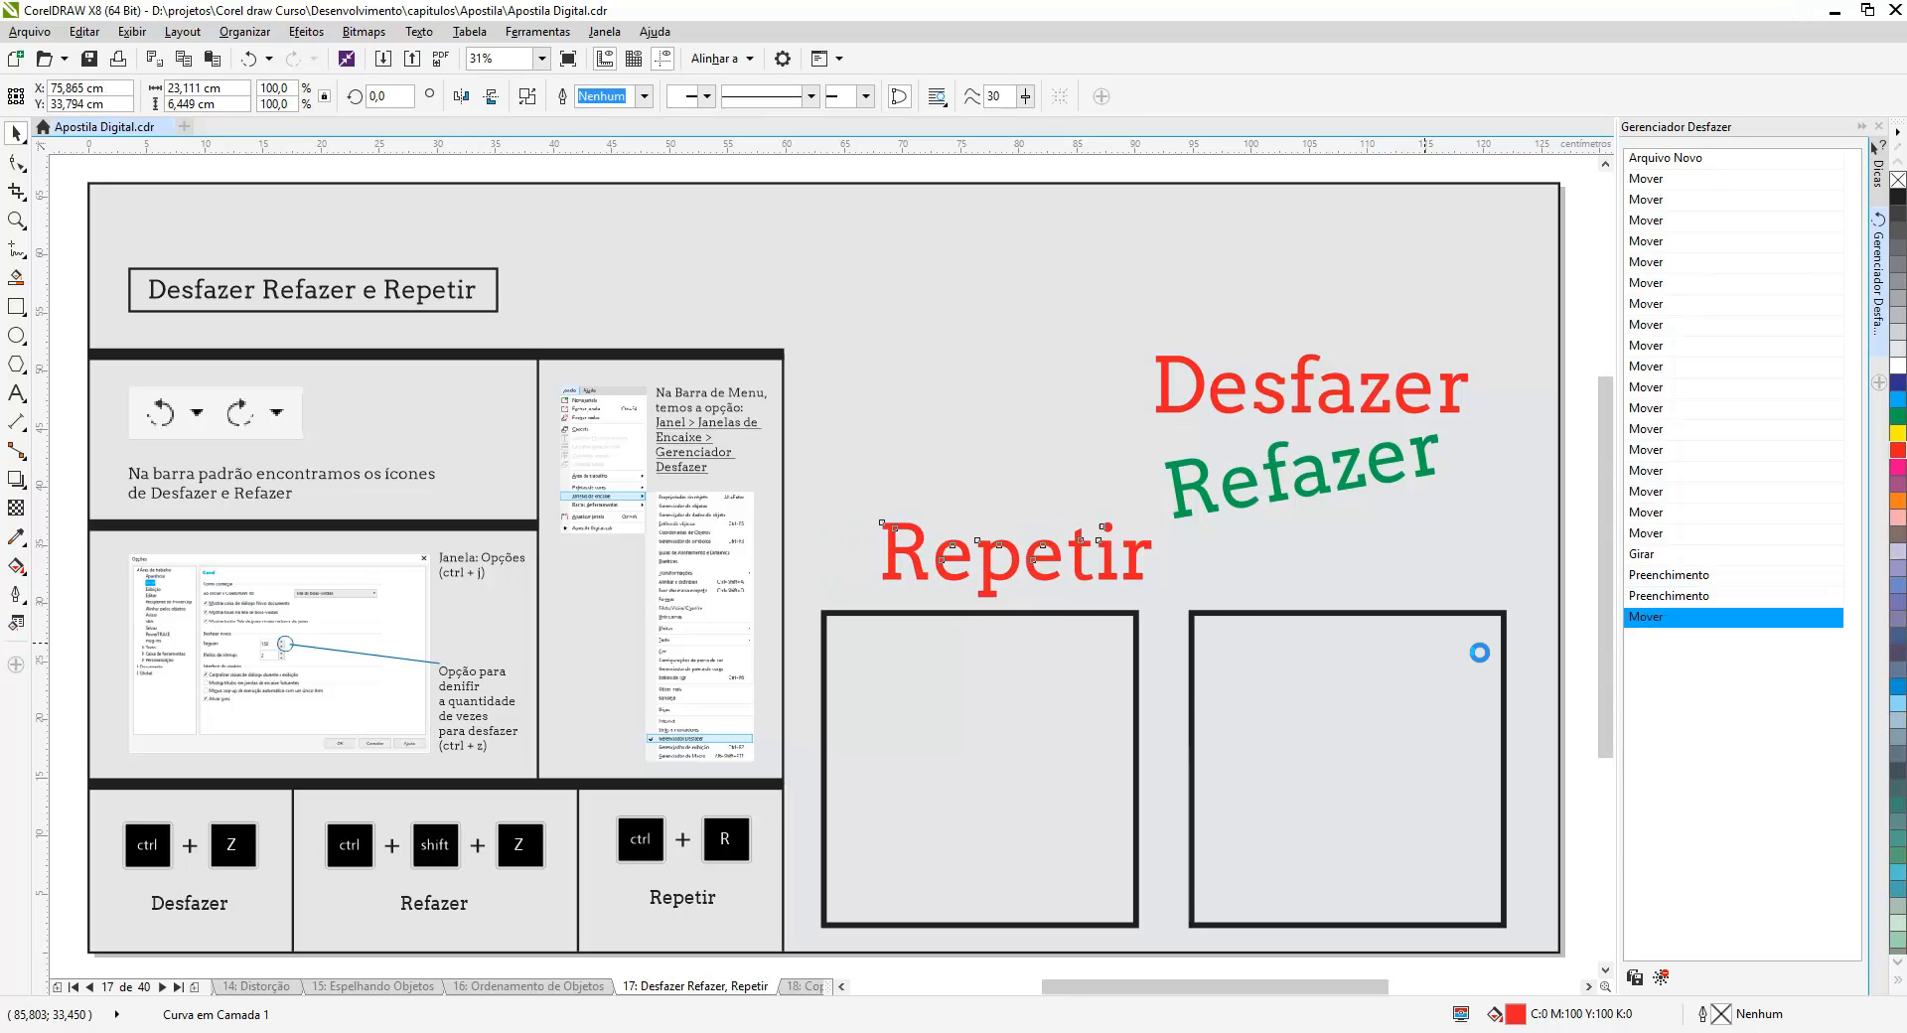
{"action": "scroll", "coordinate": [1845, 656], "scroll_direction": "up", "scroll_amount": 1}
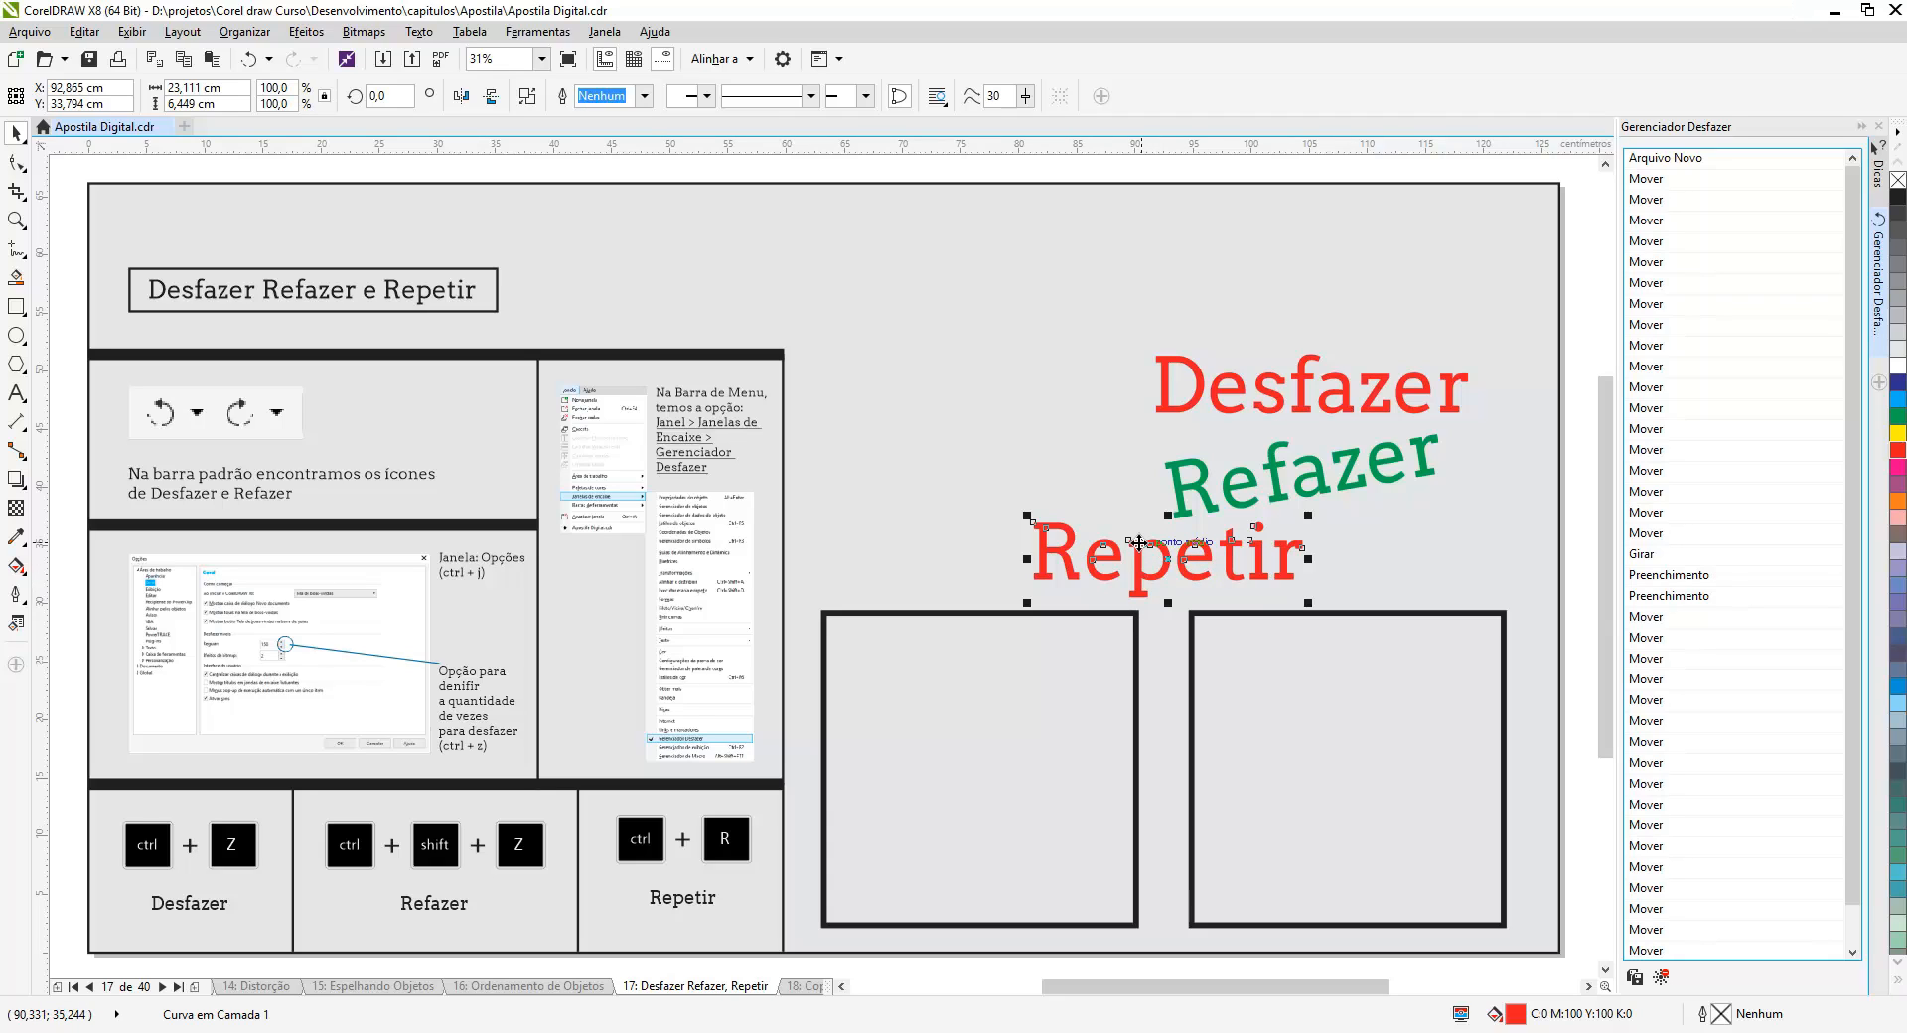
- Apply a full-color pattern fill to the 'Repetir' text with the Interactive Fill tool
{"action": "left_click", "coordinate": [20, 573]}
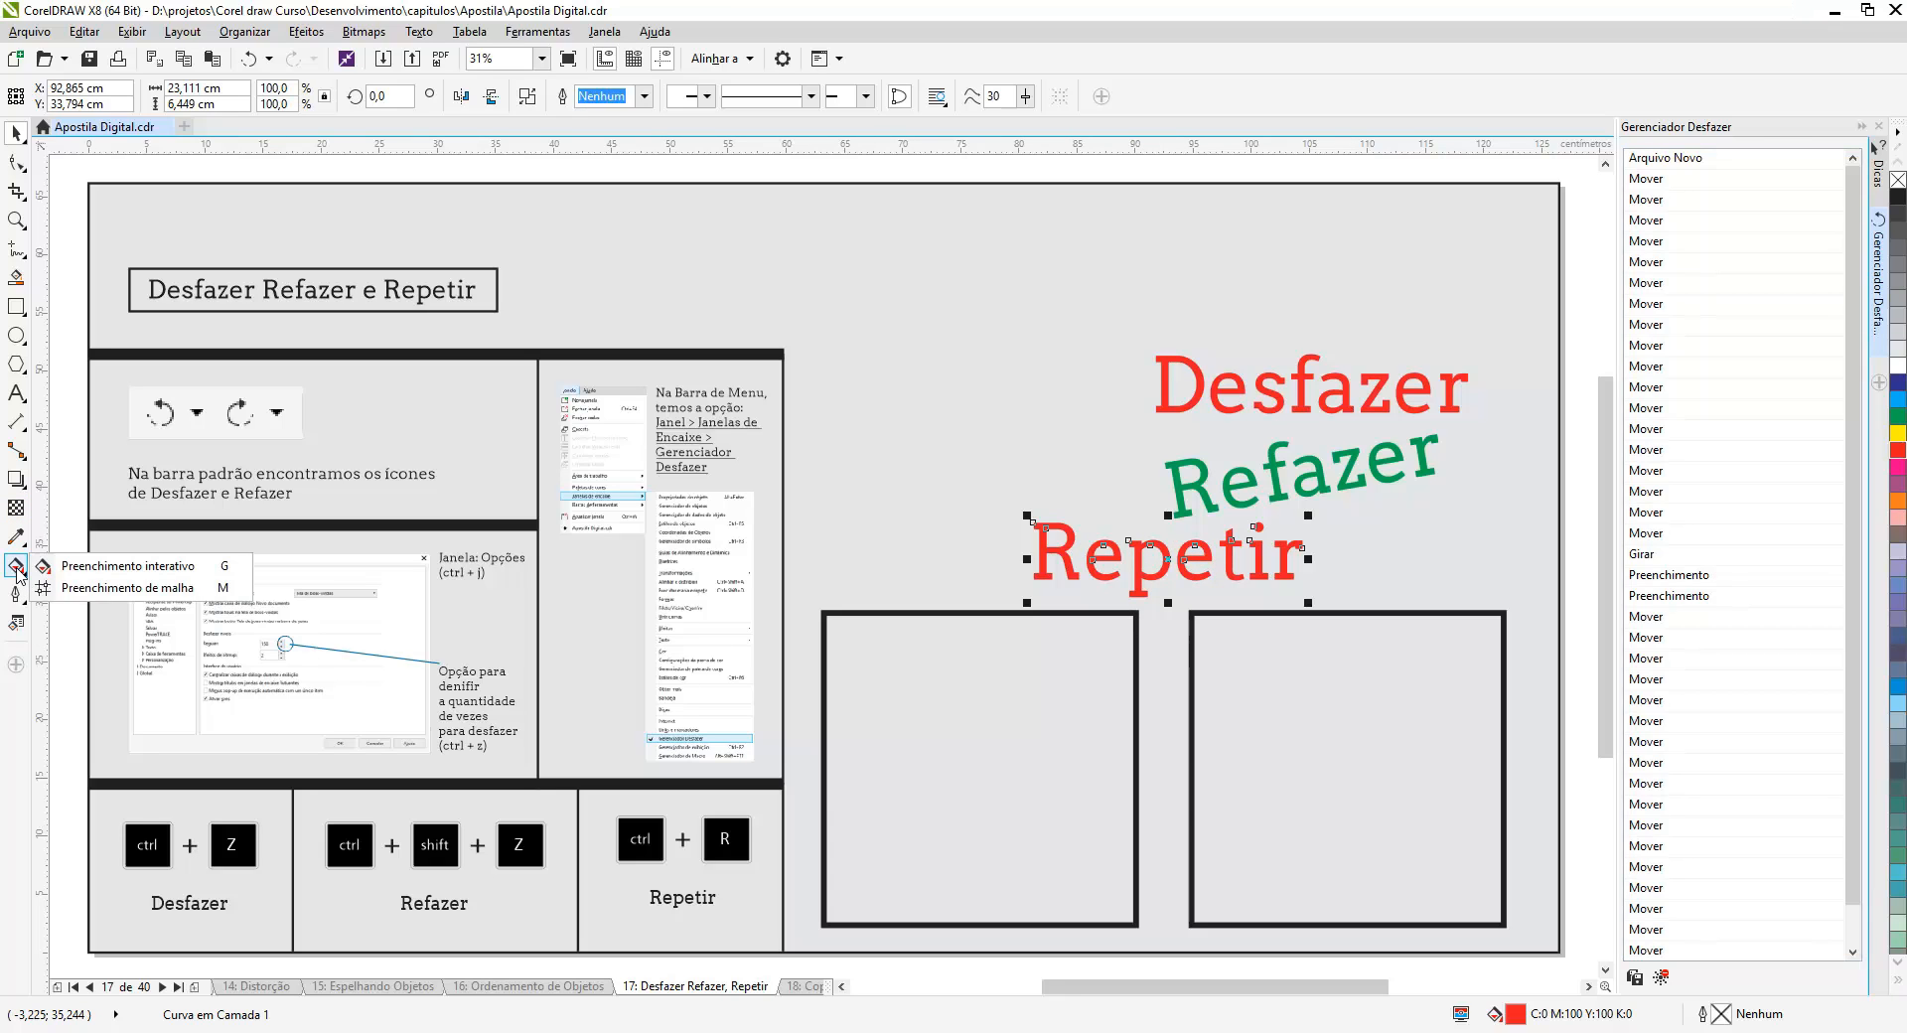
{"action": "left_click", "coordinate": [92, 568]}
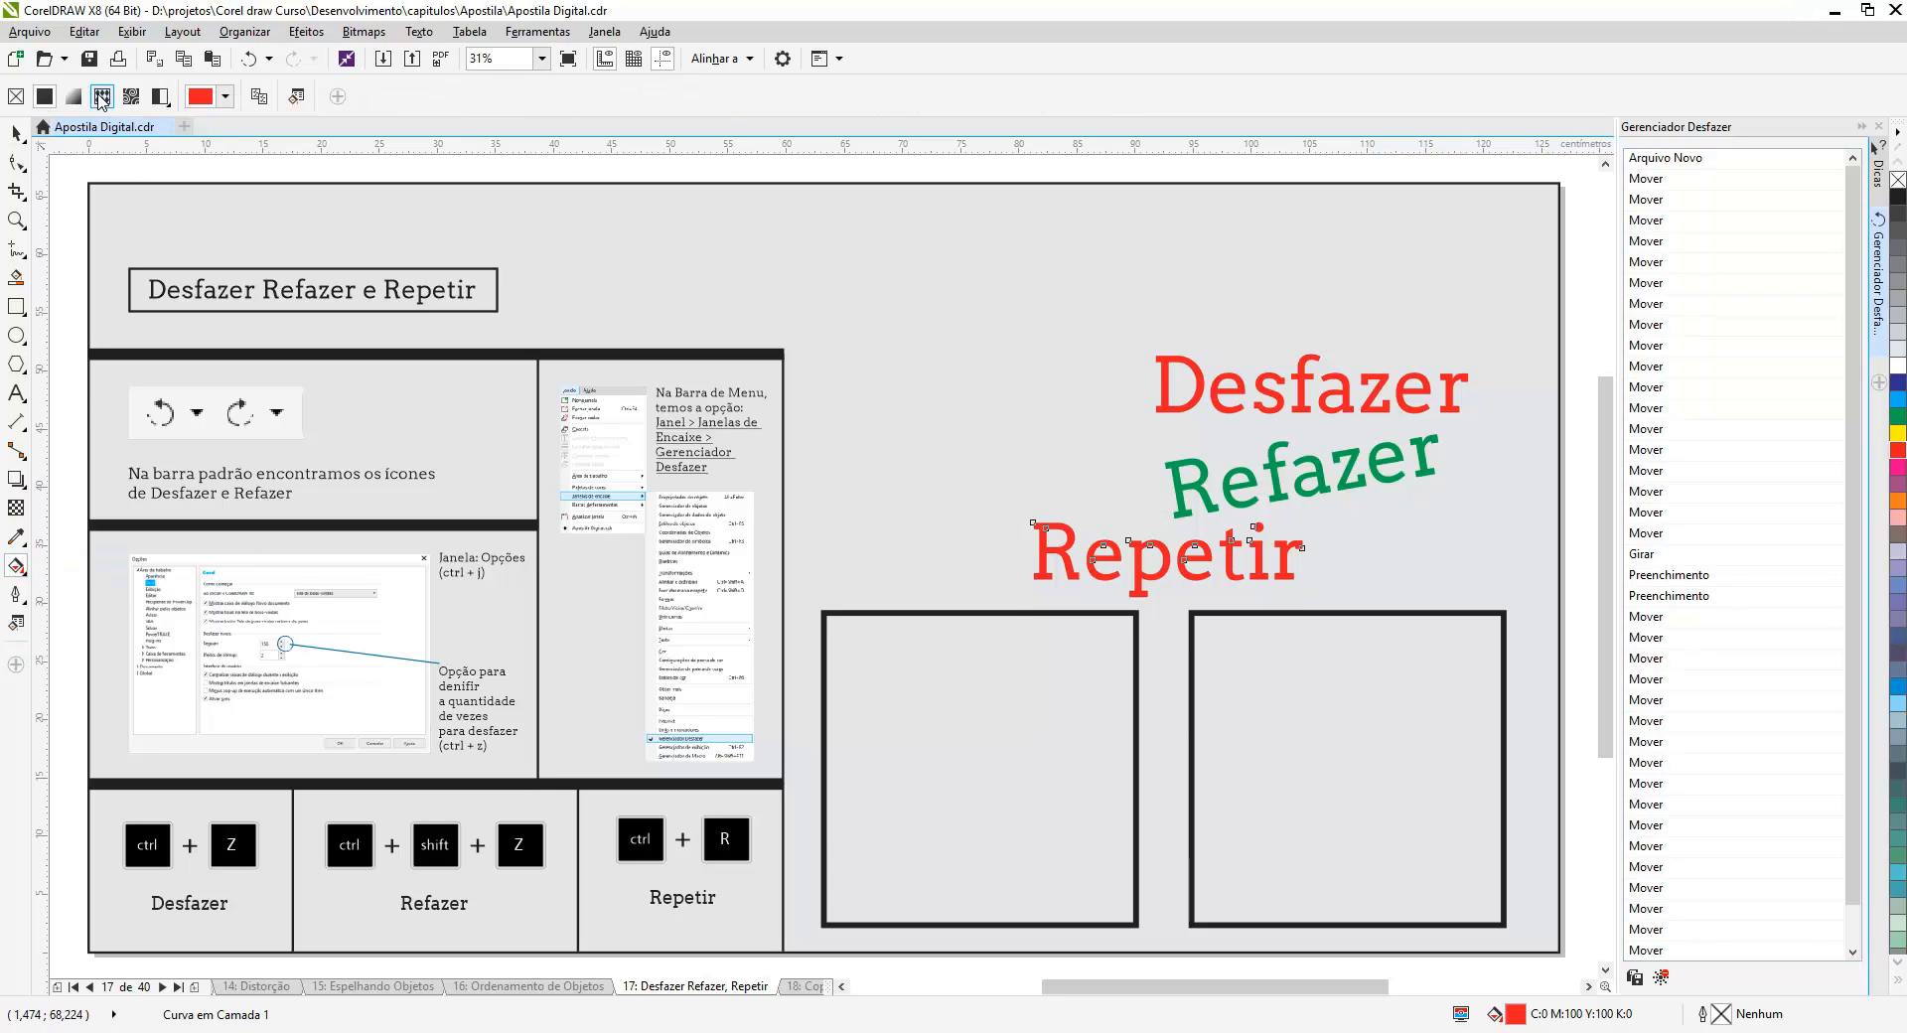
{"action": "left_click", "coordinate": [103, 97]}
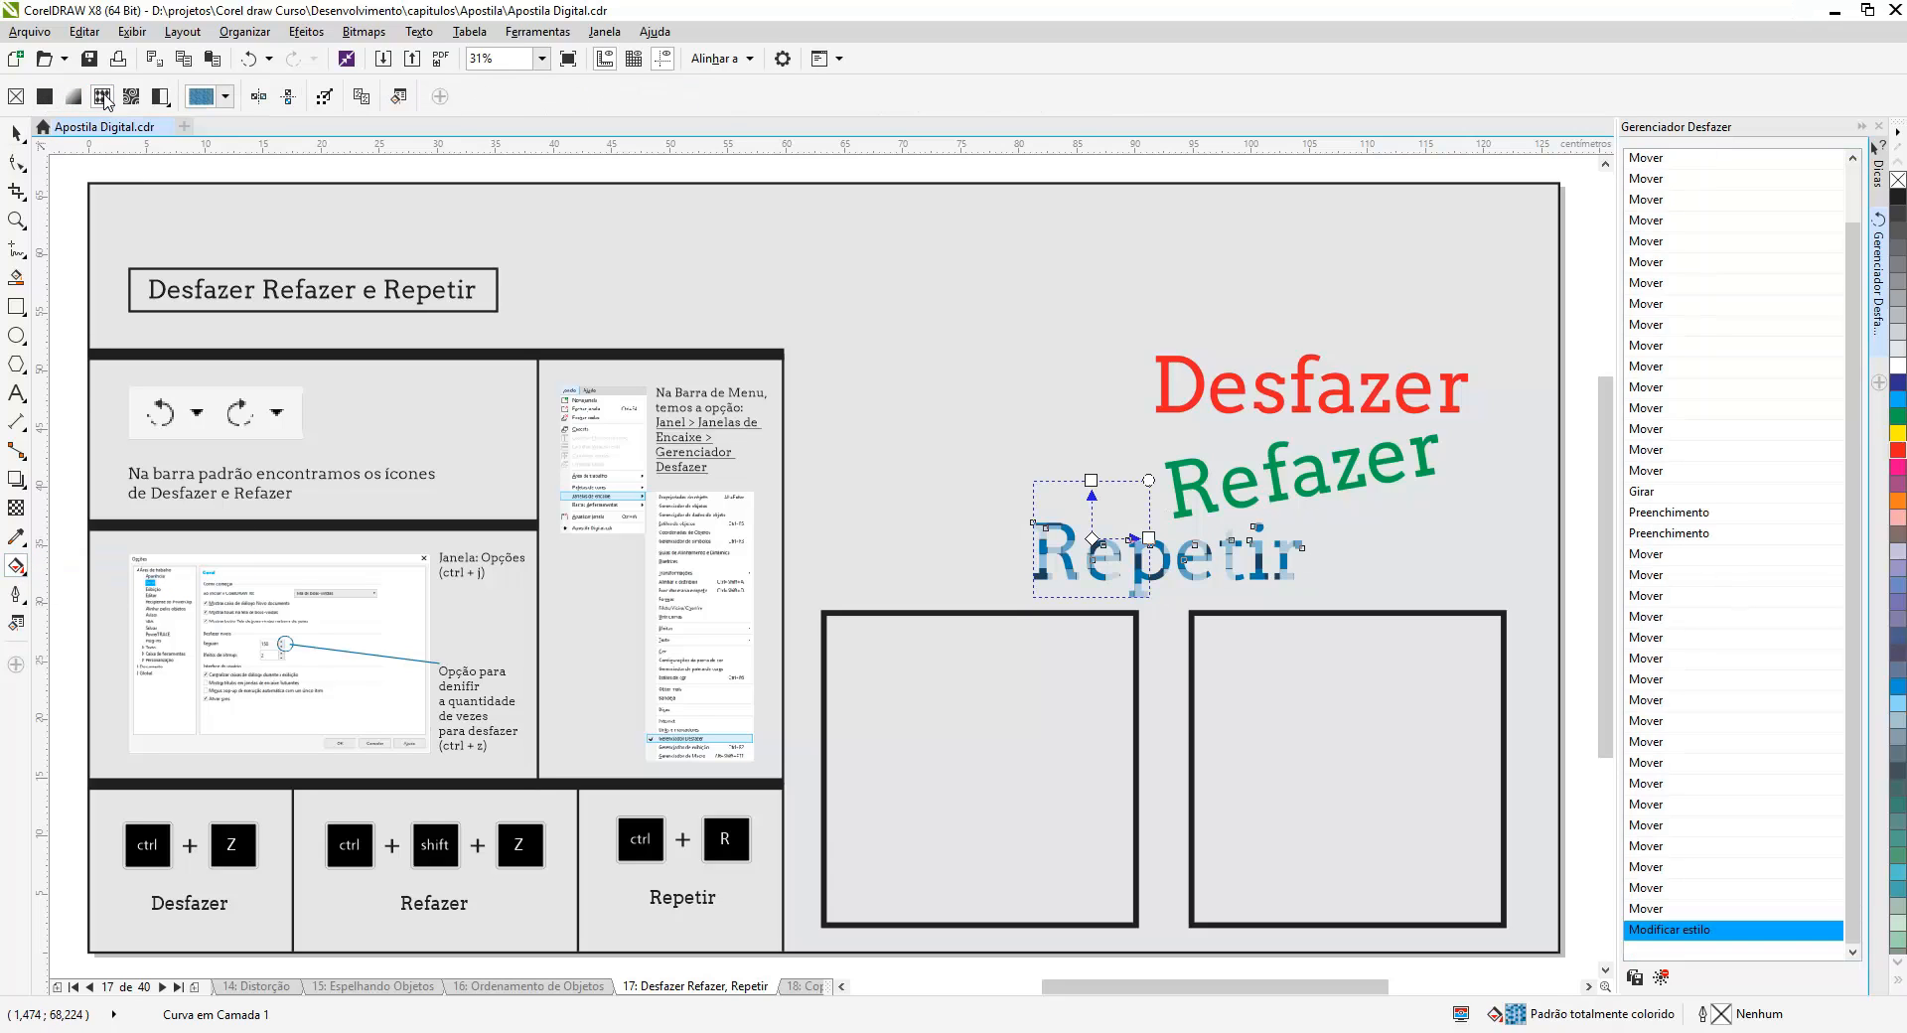
{"action": "left_click", "coordinate": [14, 132]}
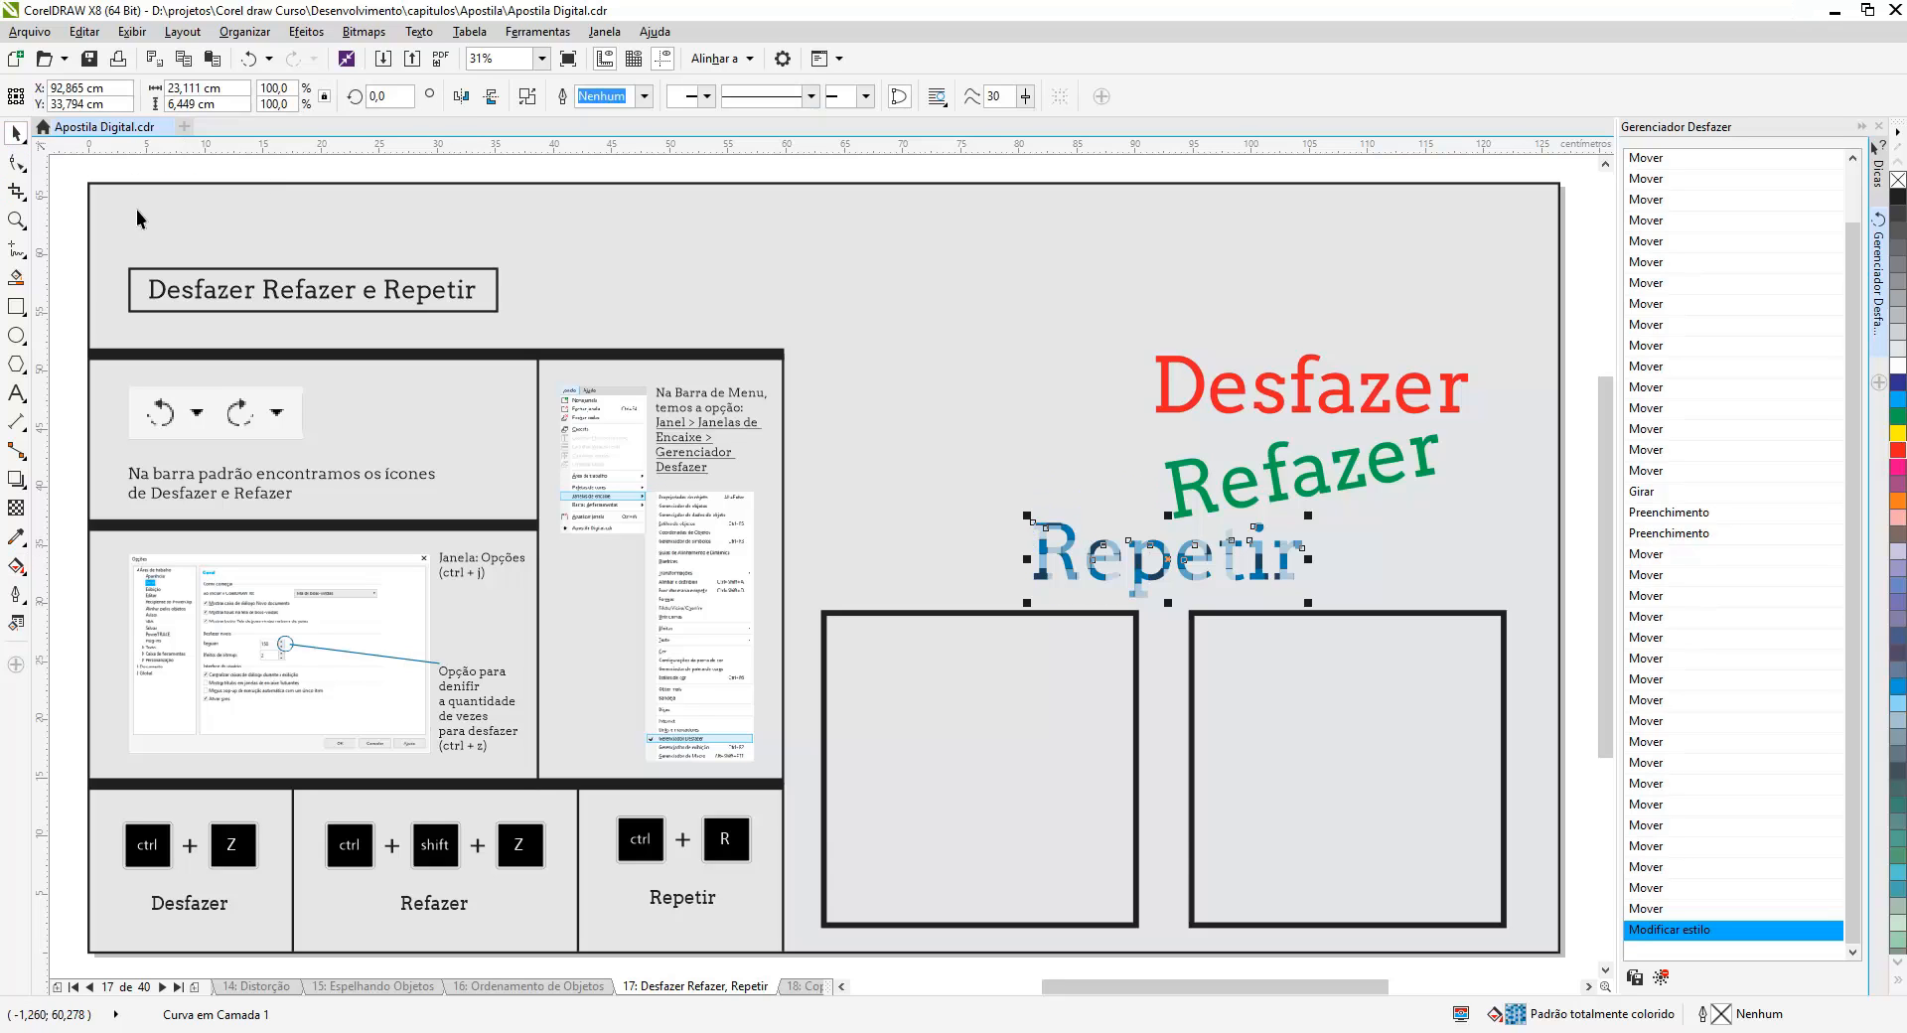
- Select the left square and repeat the last style change on it to give it the pattern fill
{"action": "left_click", "coordinate": [1138, 639]}
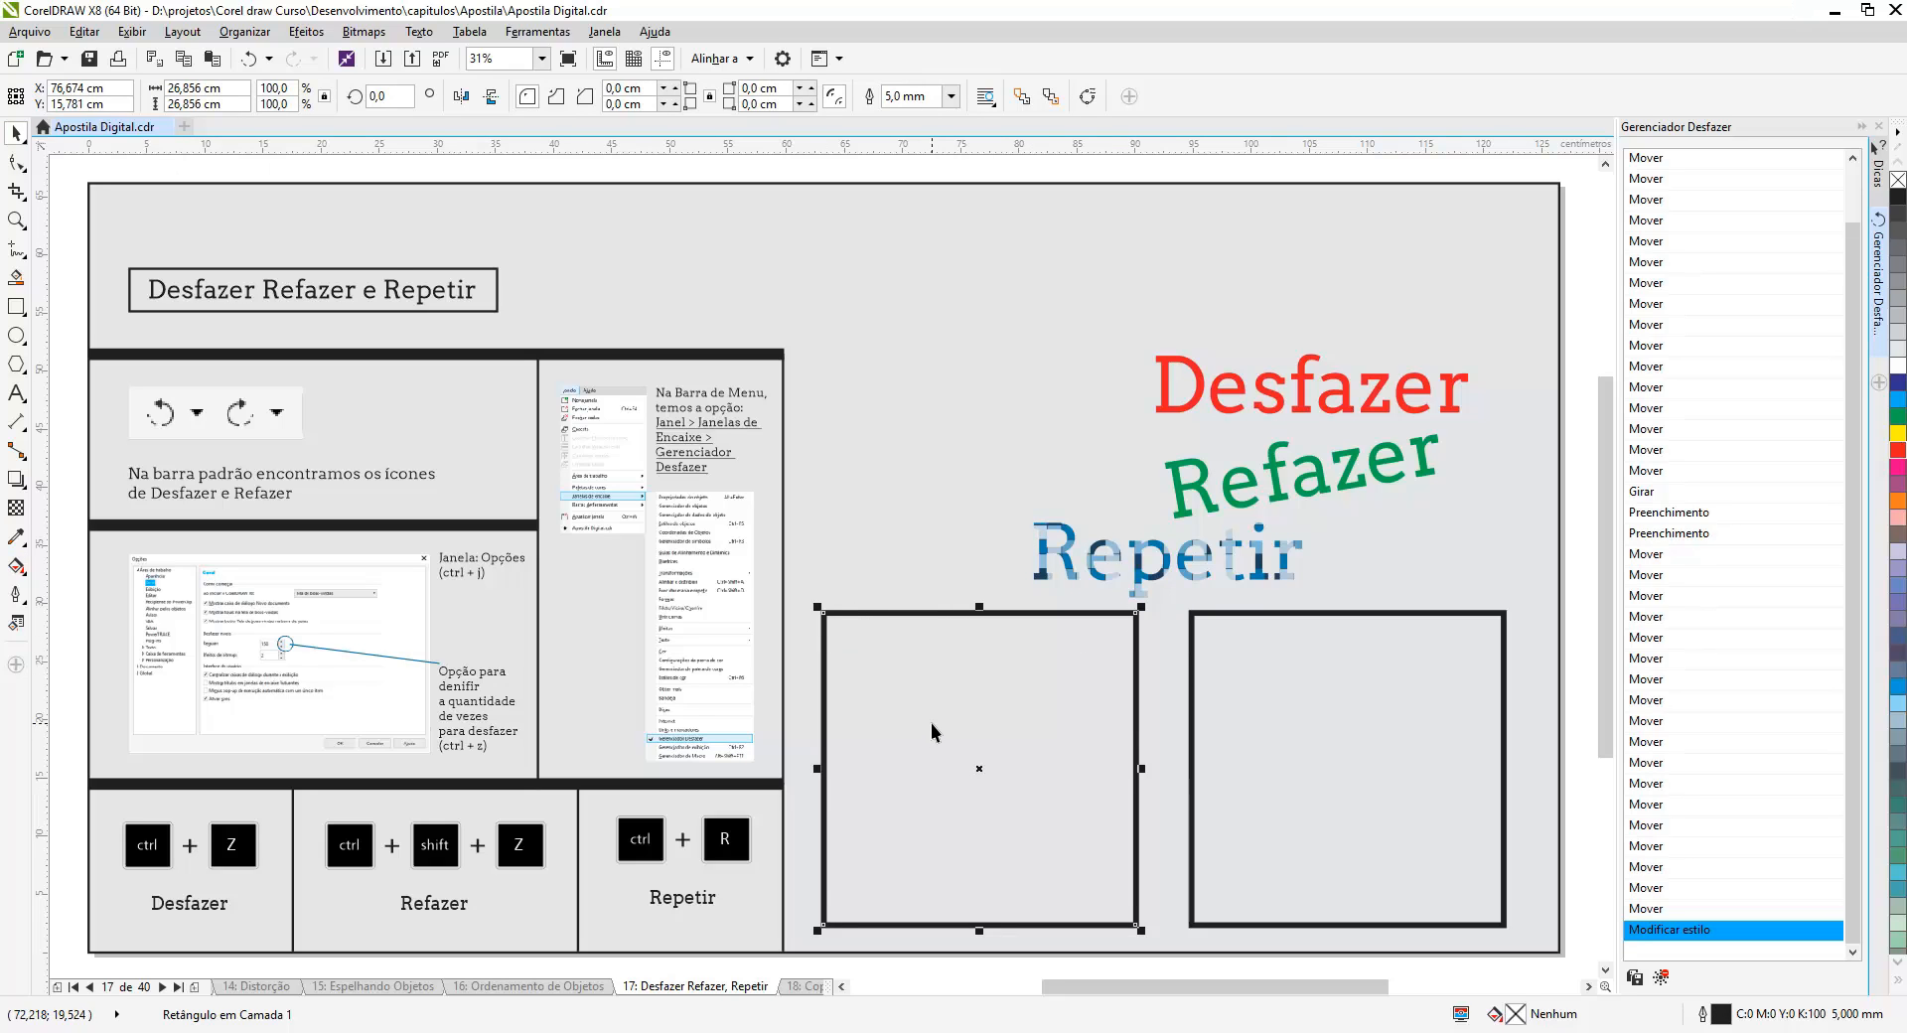
{"action": "left_click", "coordinate": [84, 31]}
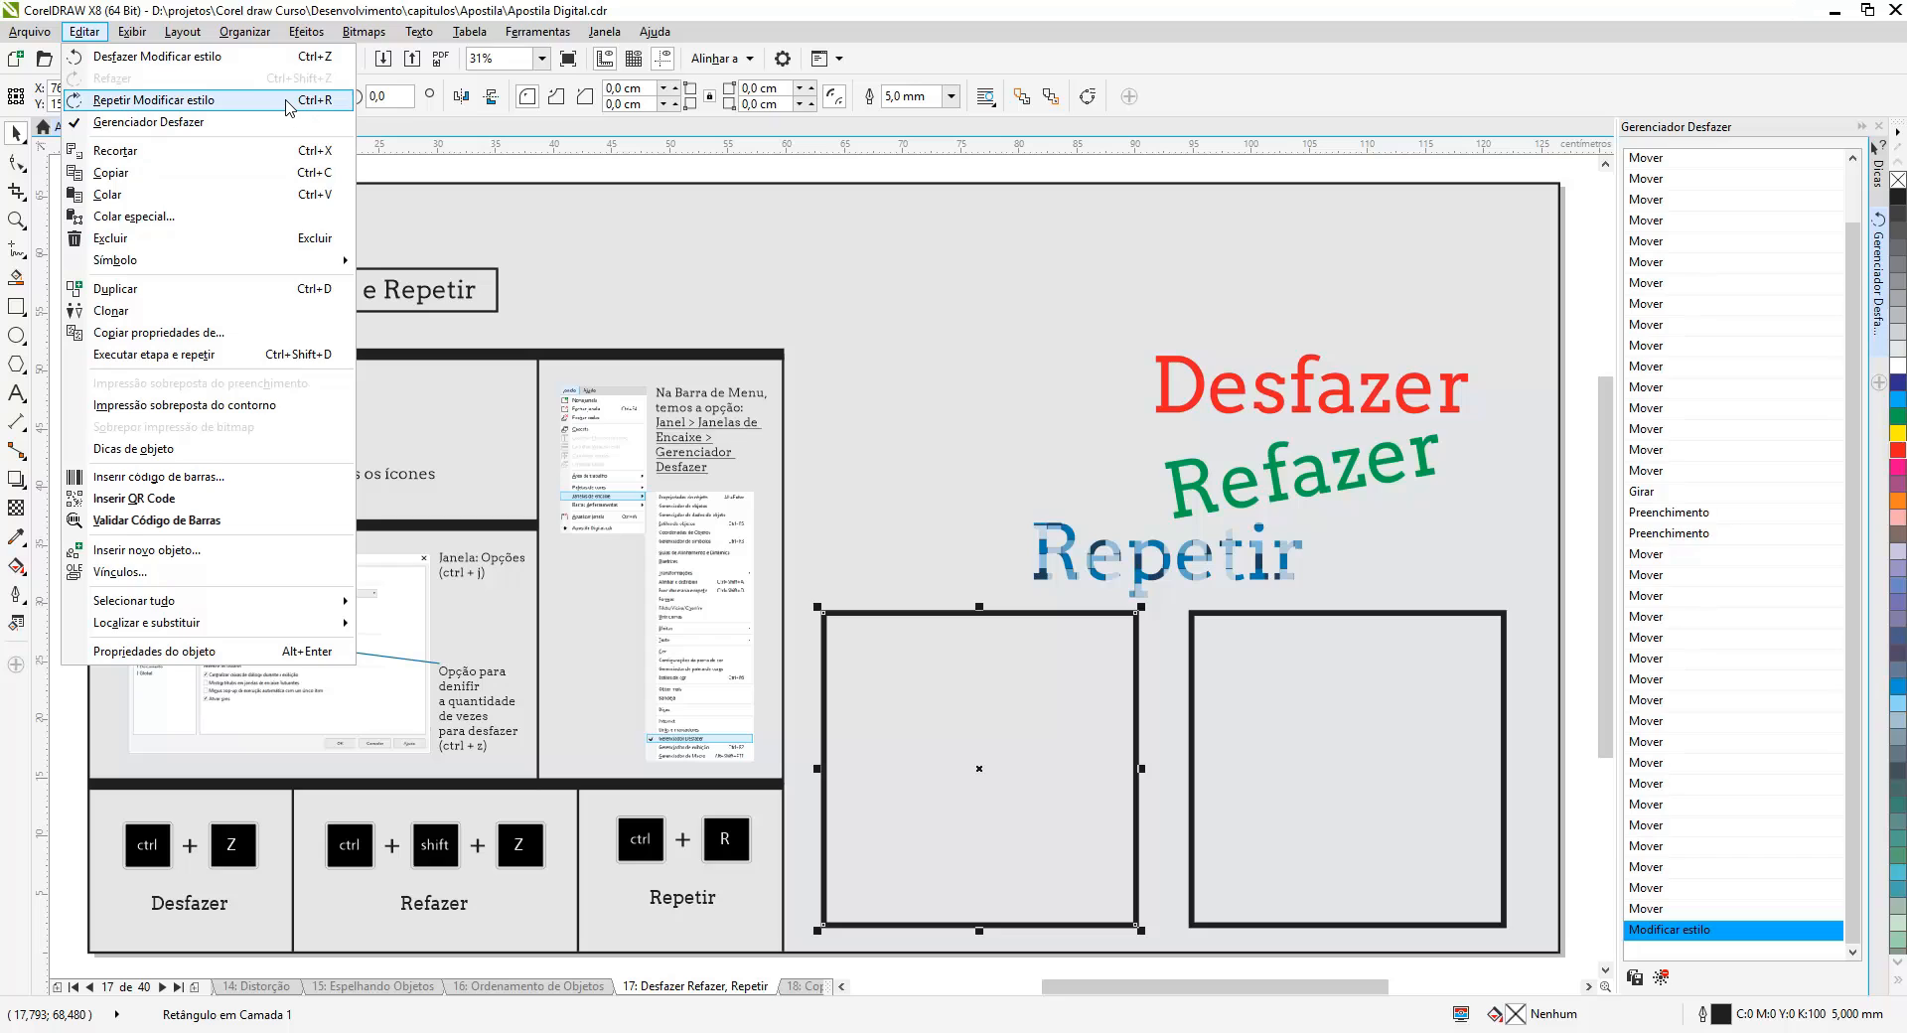
{"action": "left_click", "coordinate": [289, 100]}
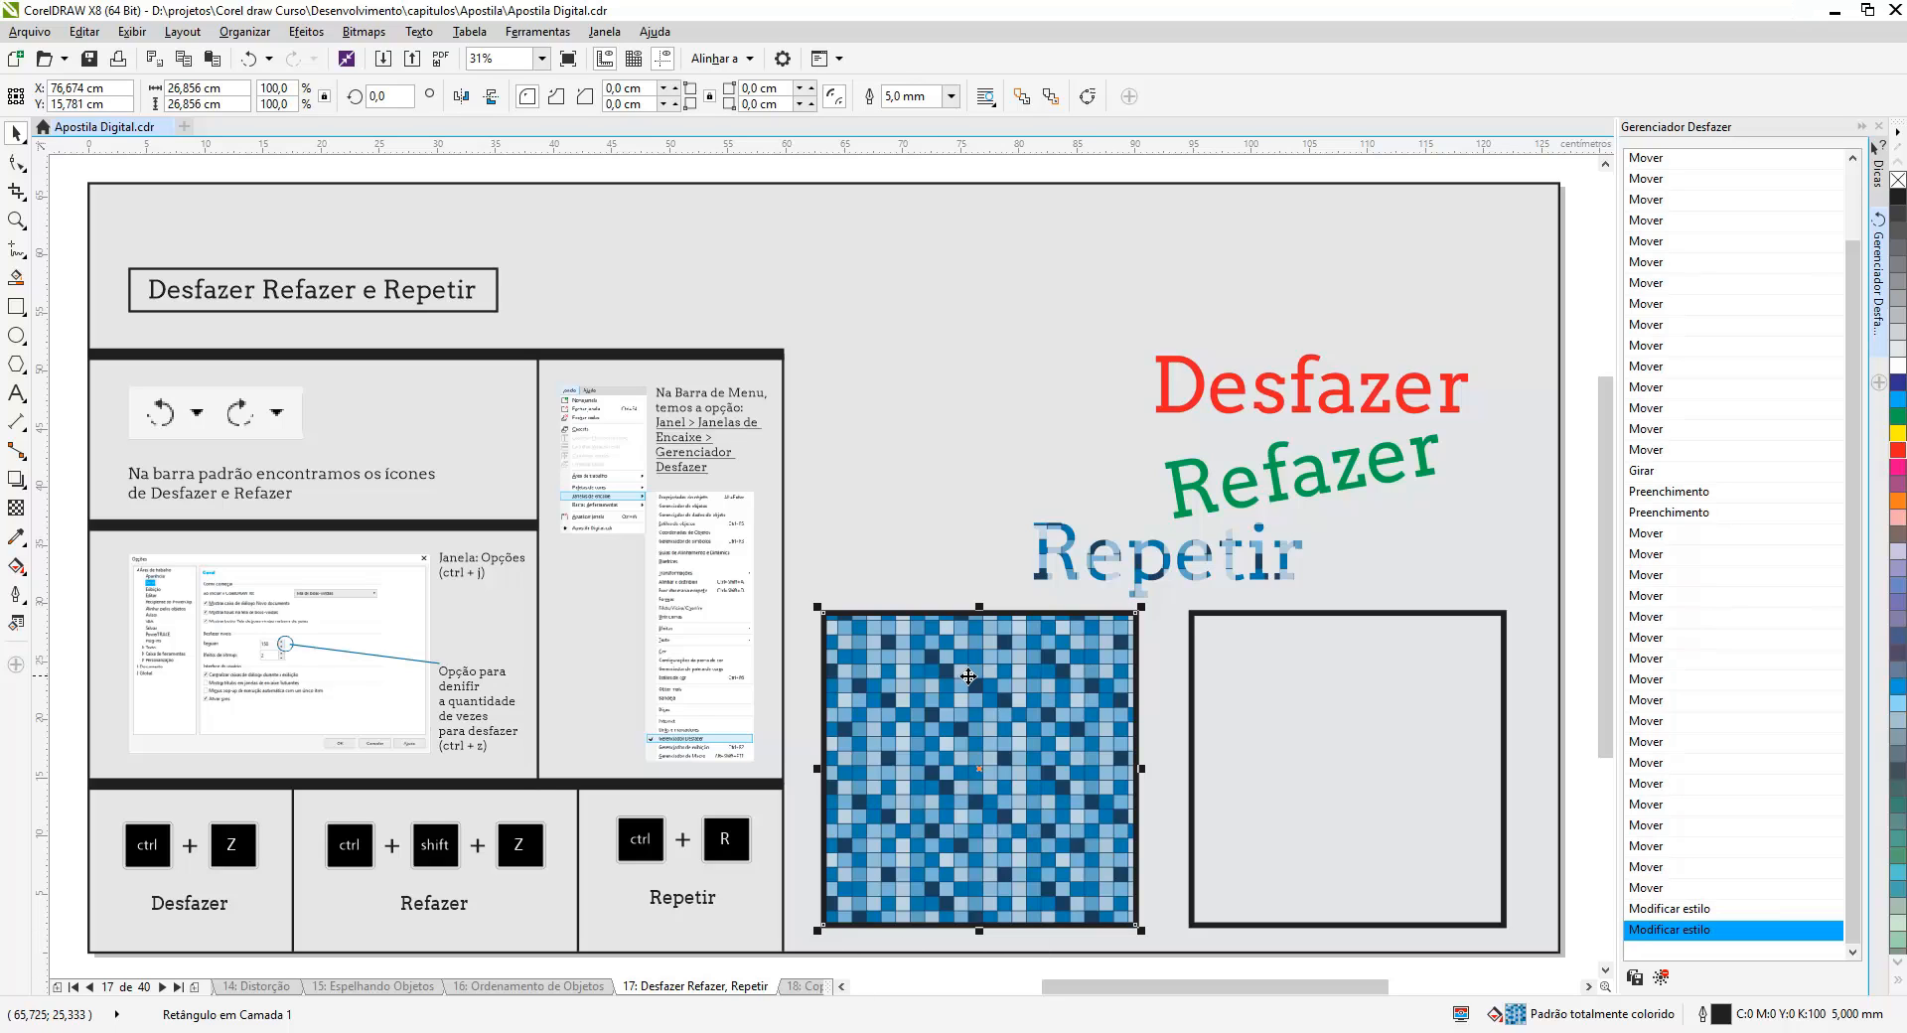
- Repeat the pattern fill on the 'Refazer' text and then on the 'Desfazer' text
{"action": "left_click", "coordinate": [1255, 481]}
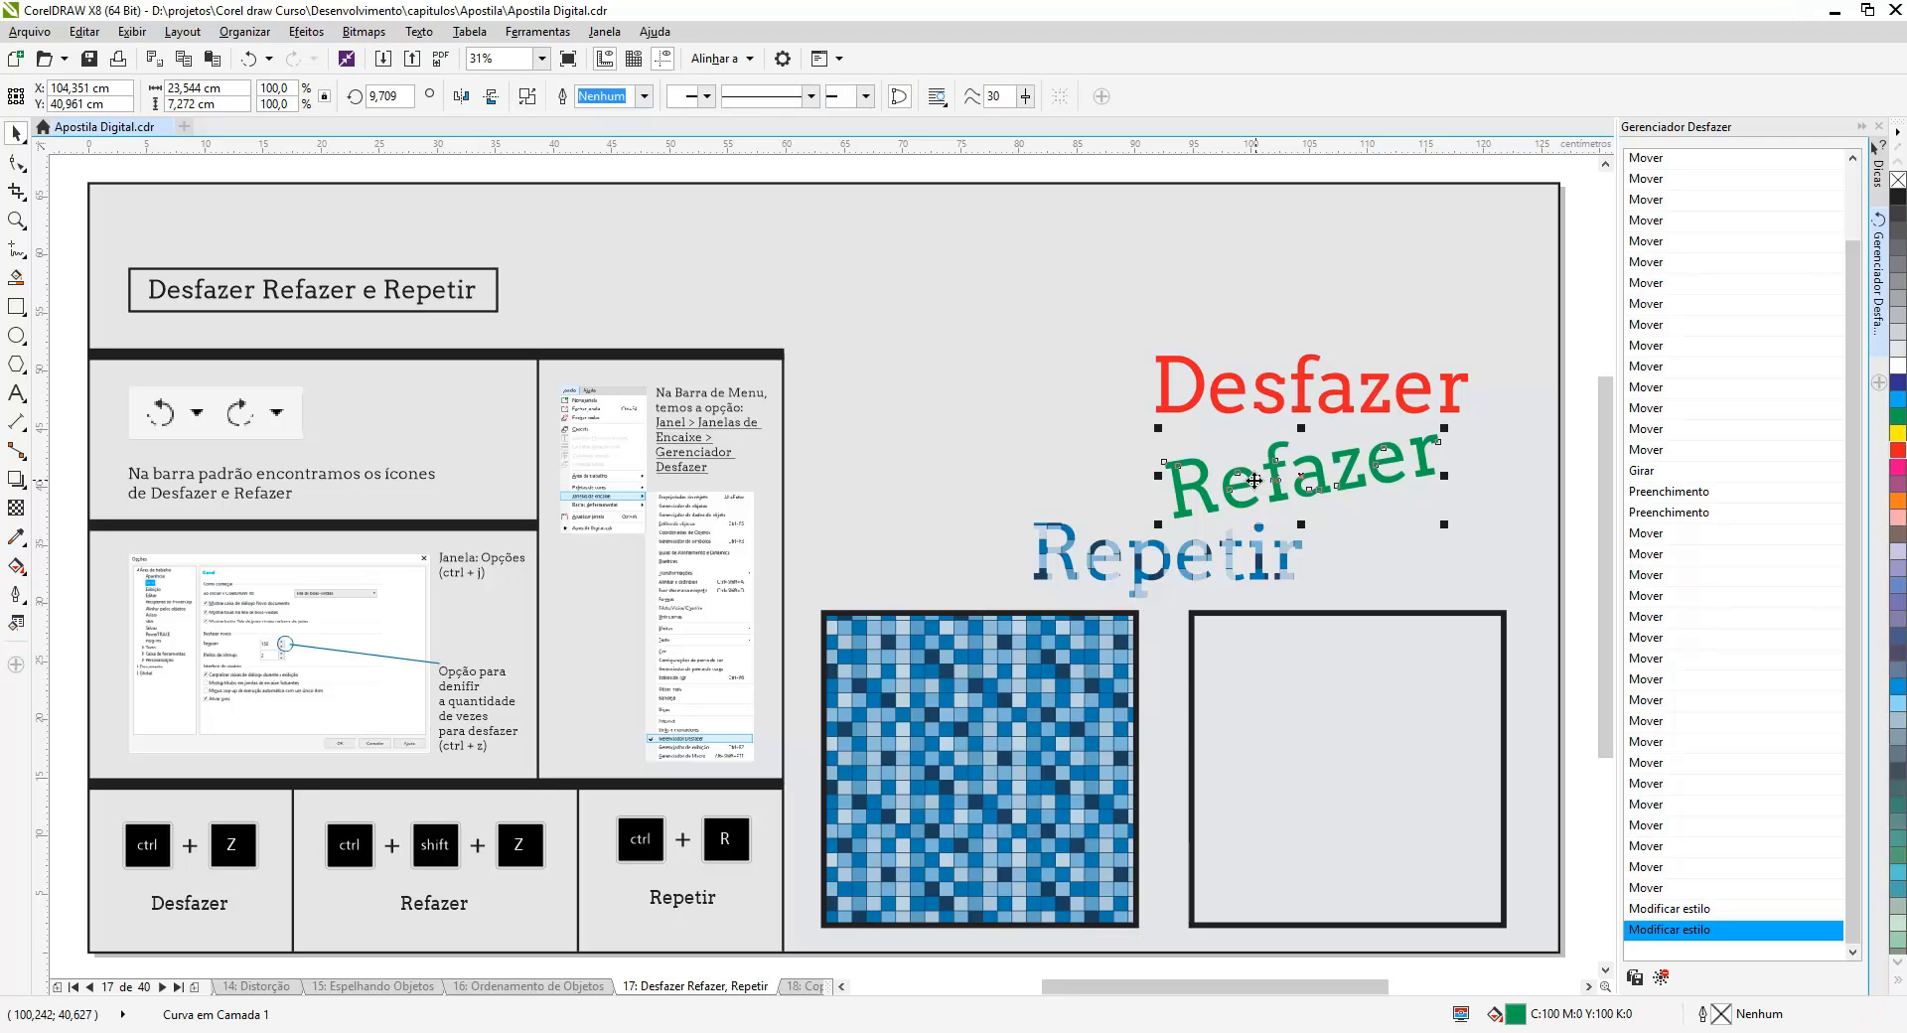
{"action": "key", "text": "ctrl+r"}
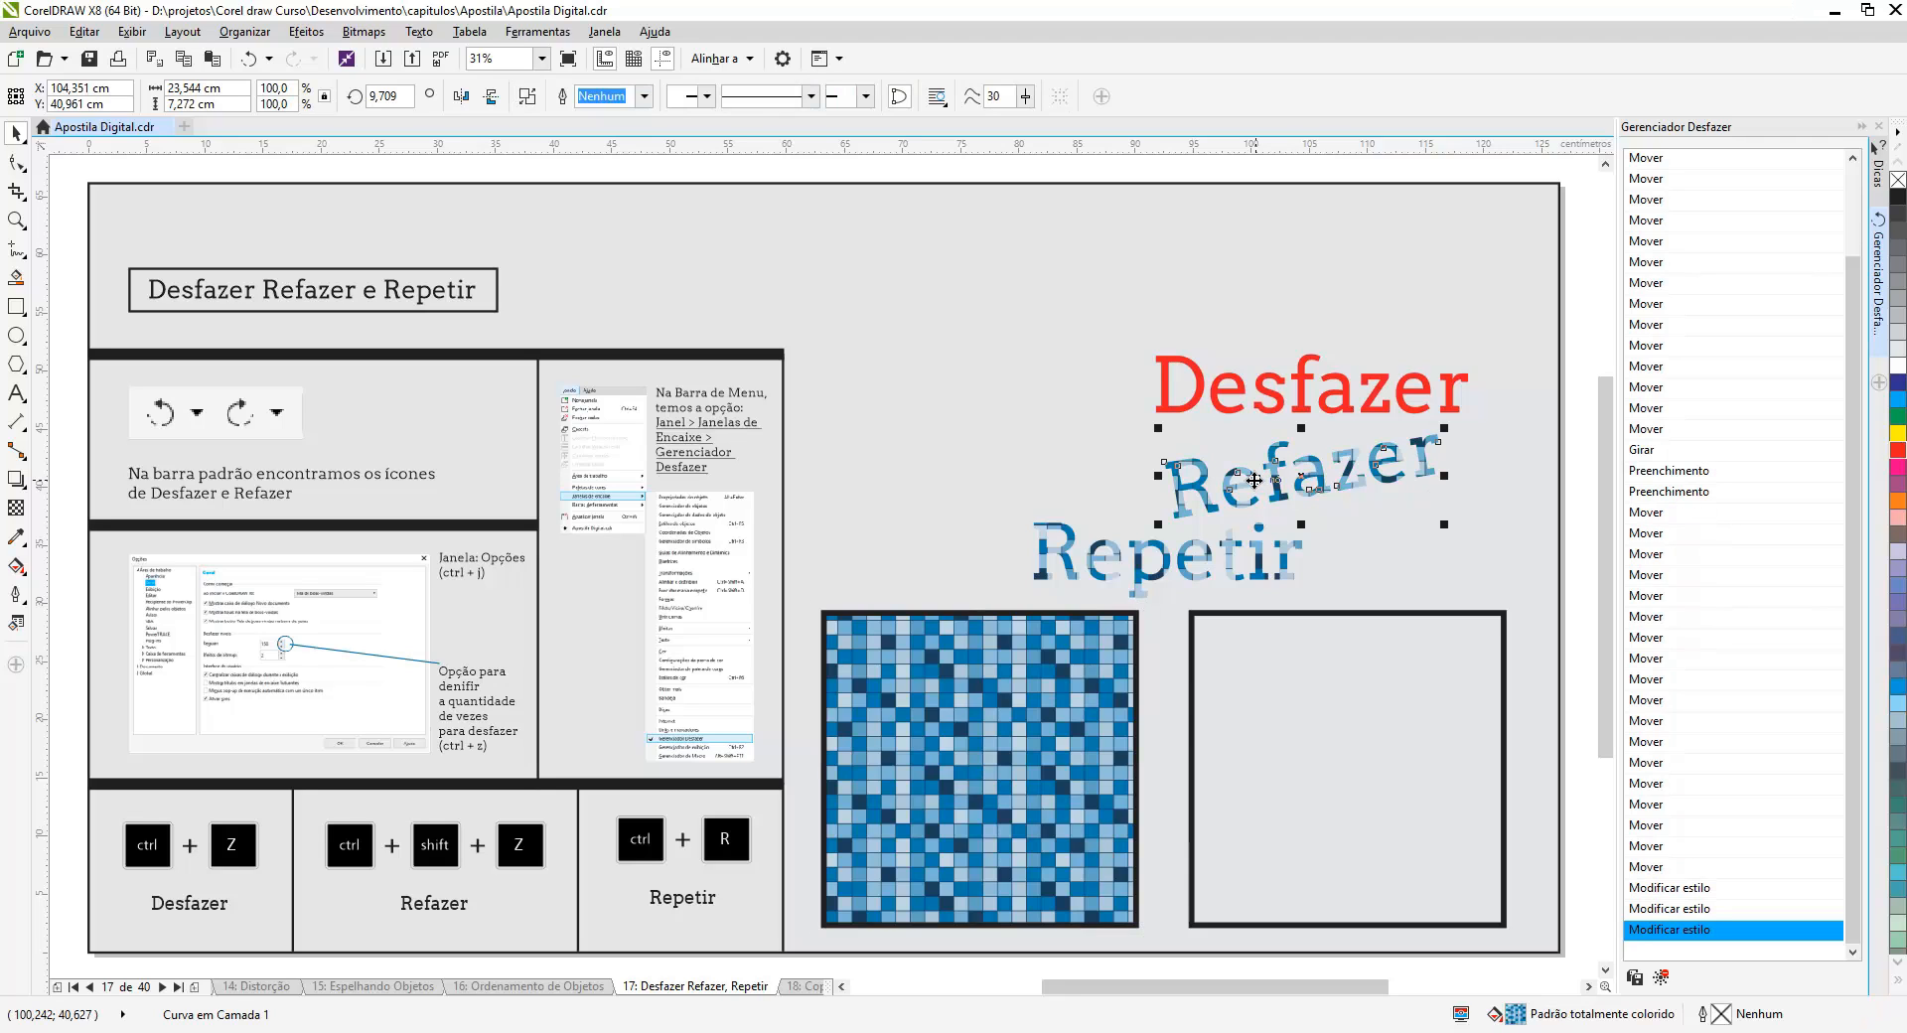
{"action": "left_click", "coordinate": [1271, 397]}
{"action": "key", "text": "ctrl+r"}
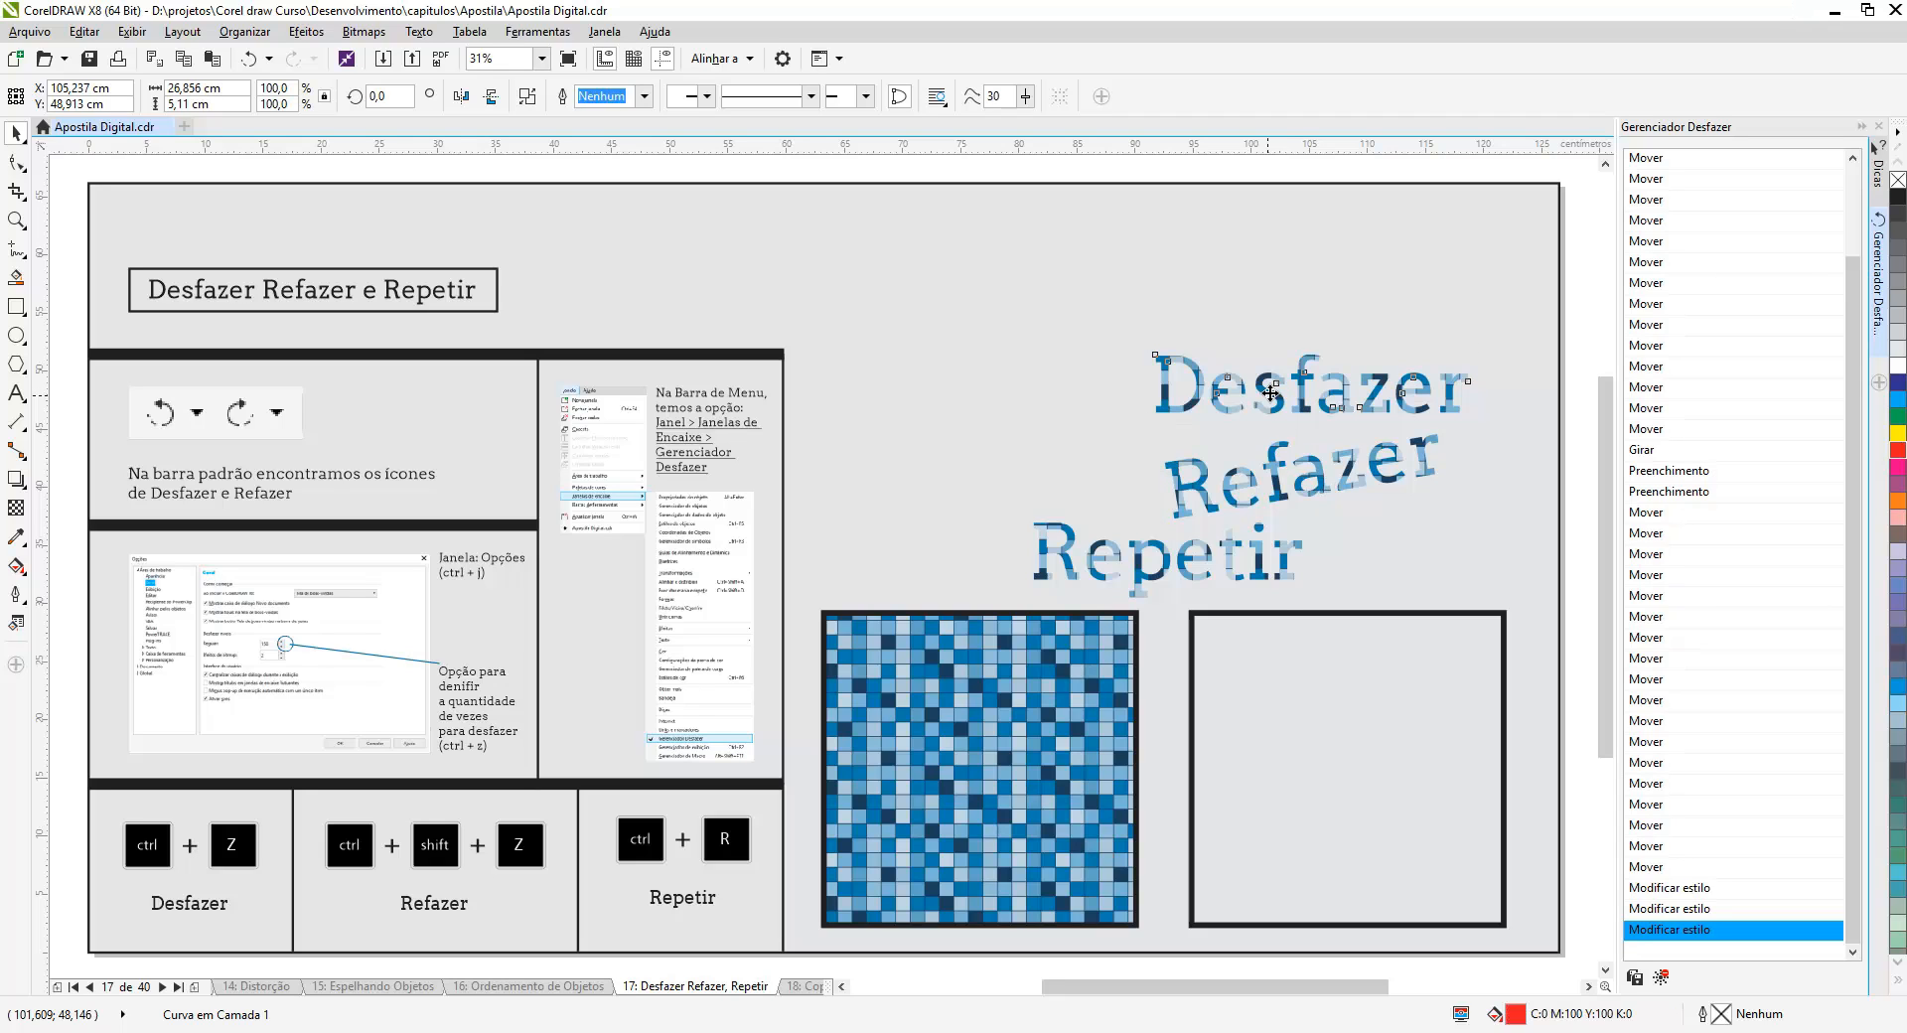
- Repeat the pattern fill on the right square
{"action": "left_click", "coordinate": [1283, 612]}
{"action": "left_click", "coordinate": [1284, 612]}
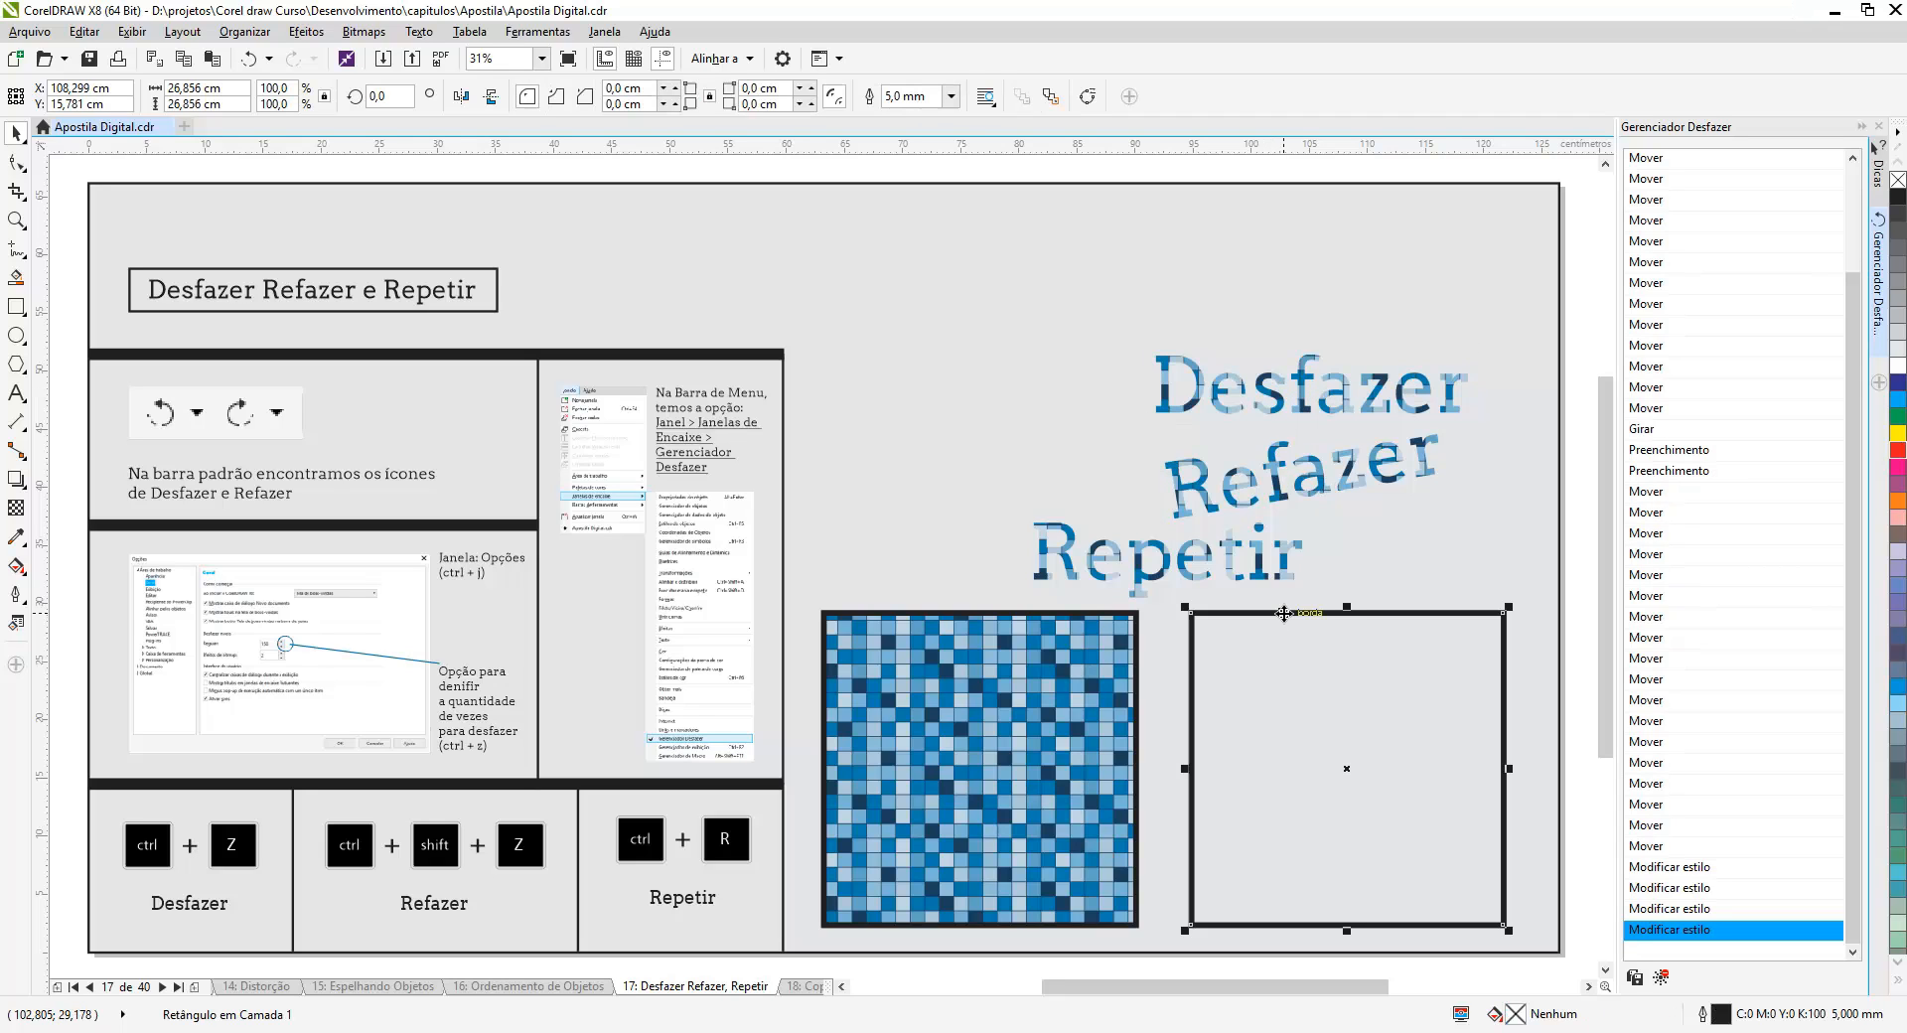
{"action": "key", "text": "ctrl+r"}
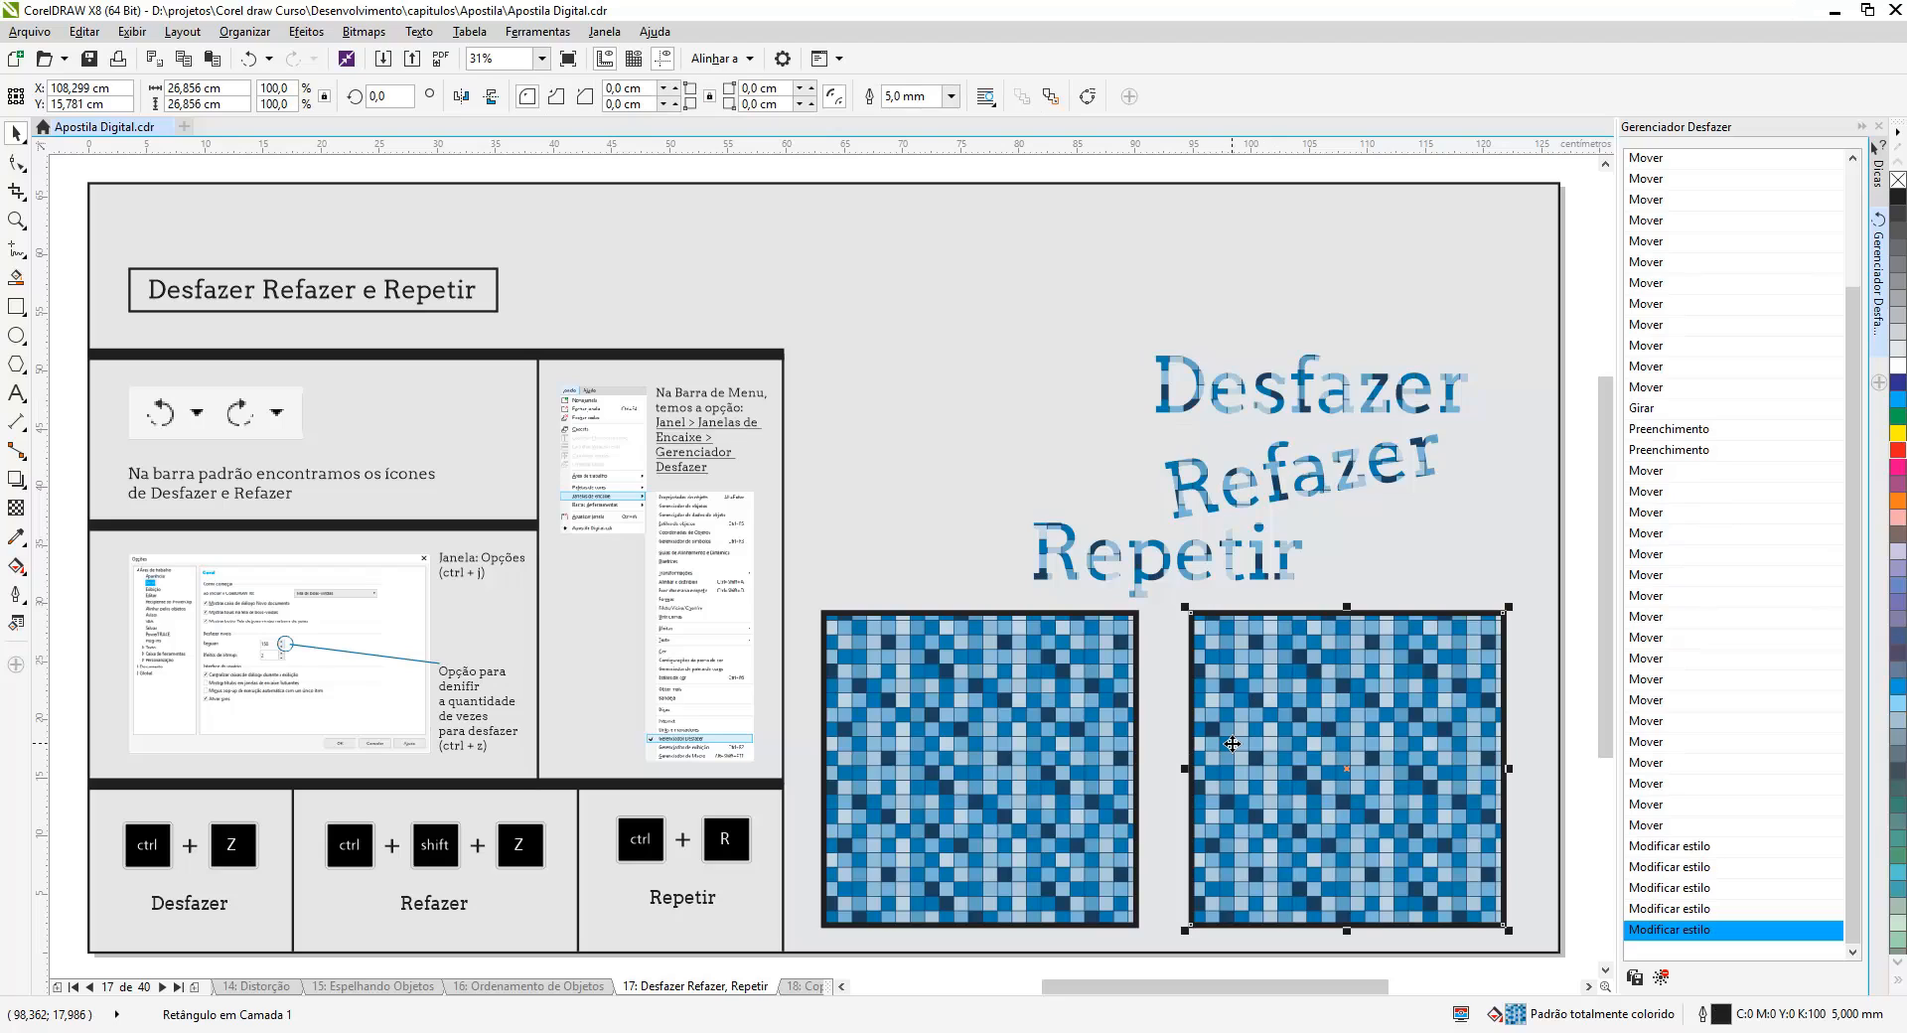